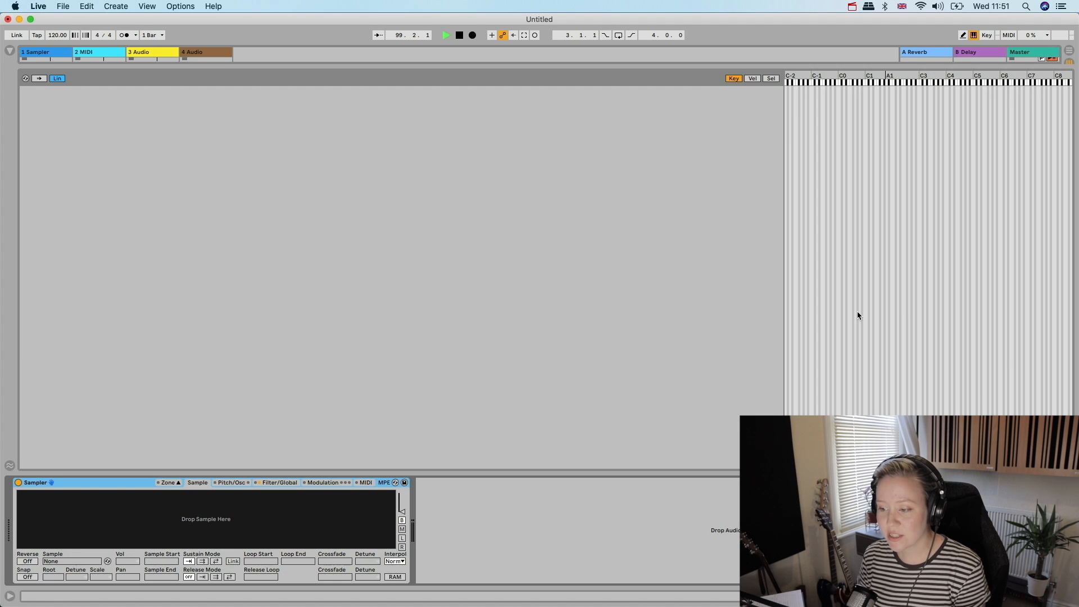
Step: Toggle the Sampler's zone editor, enlarge it upward over the track overview, and stop playback
click(174, 485)
click(174, 485)
click(174, 484)
click(174, 484)
click(174, 485)
click(174, 485)
drag(356, 67, 361, 2)
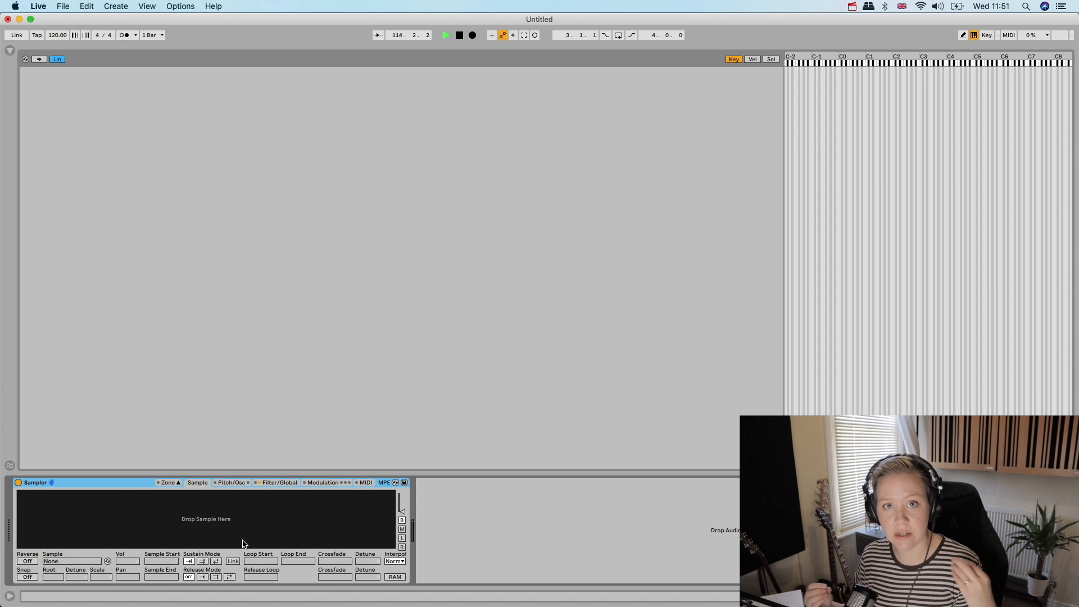
key(space)
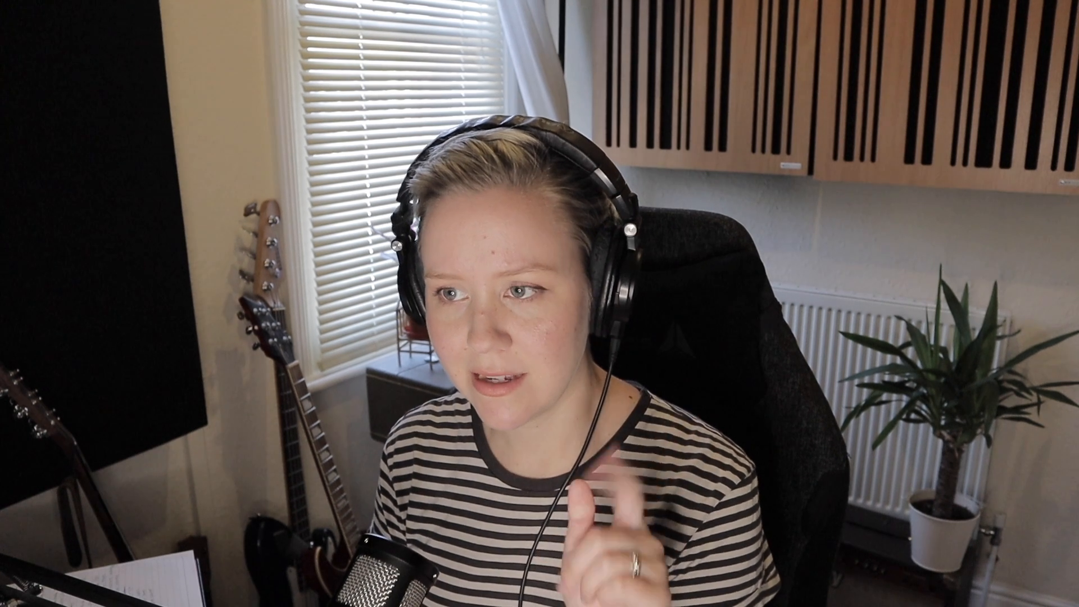
Step: Search the sample library for "bongo chill" and add CI_135_C_Bongo Chilli vocal 3.aif as a layer in the zone editor
key(super+f)
text(bongo chill)
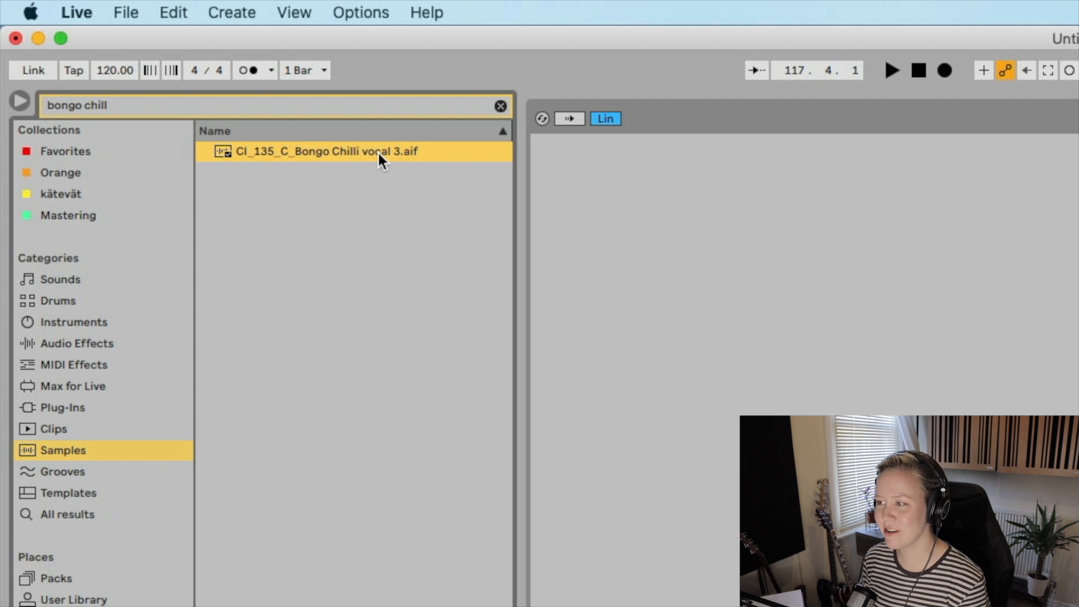
drag(377, 151, 923, 220)
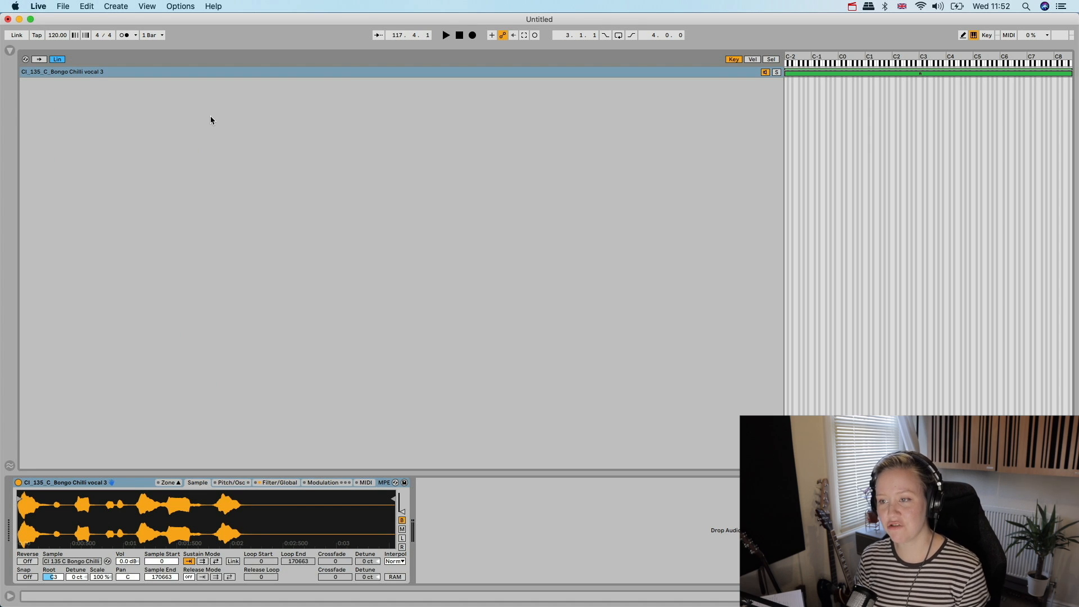
click(177, 72)
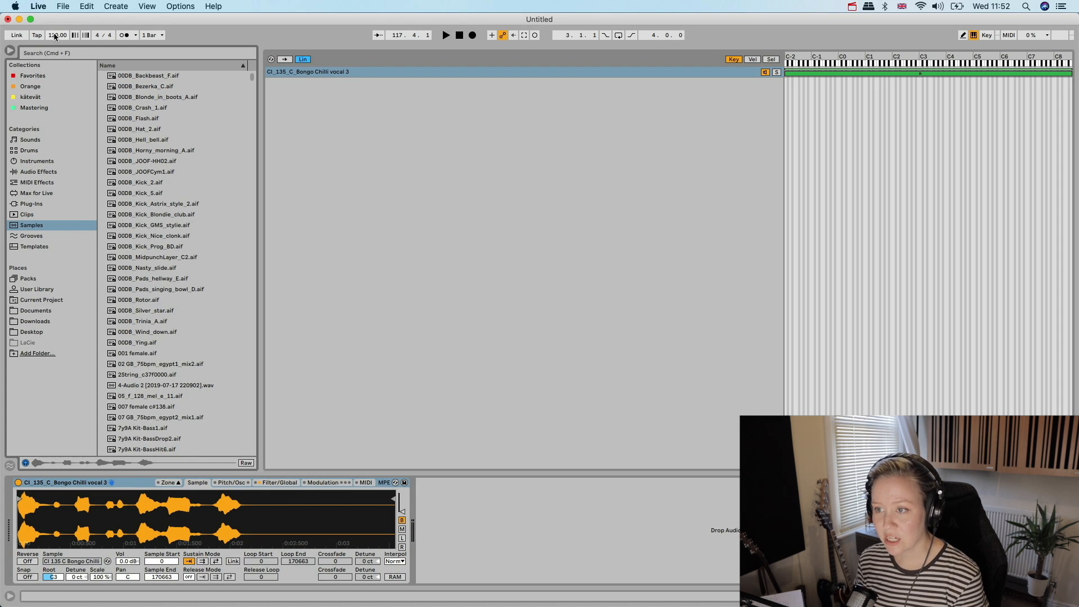
Step: Search the samples for "chord" and add Jazz Guitar Chord CMin9 as a second layer in the Sampler
click(49, 53)
text(chord)
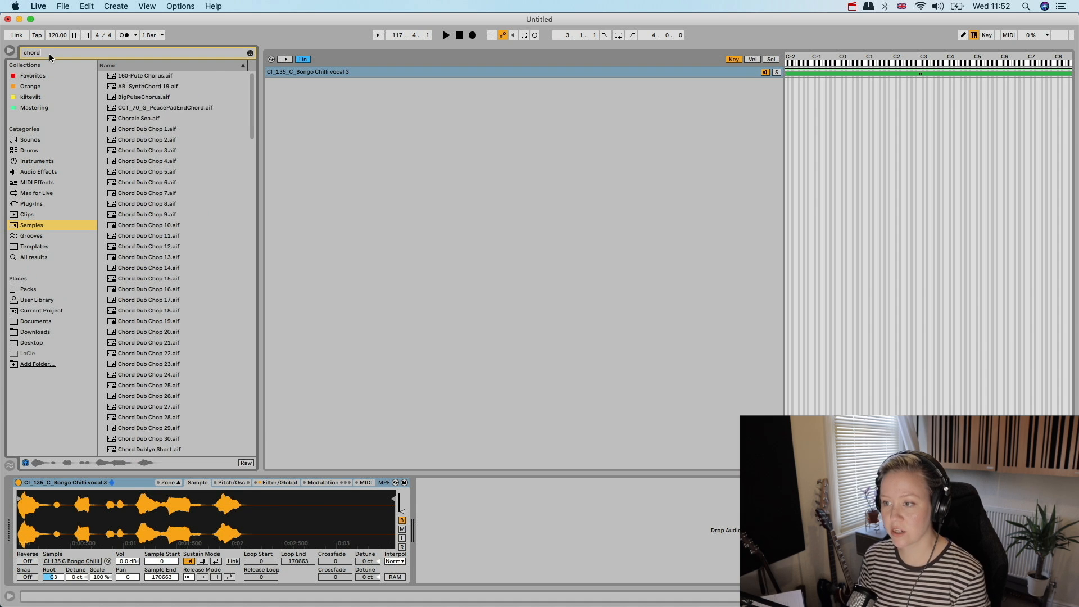
scroll(165, 182, down, 20)
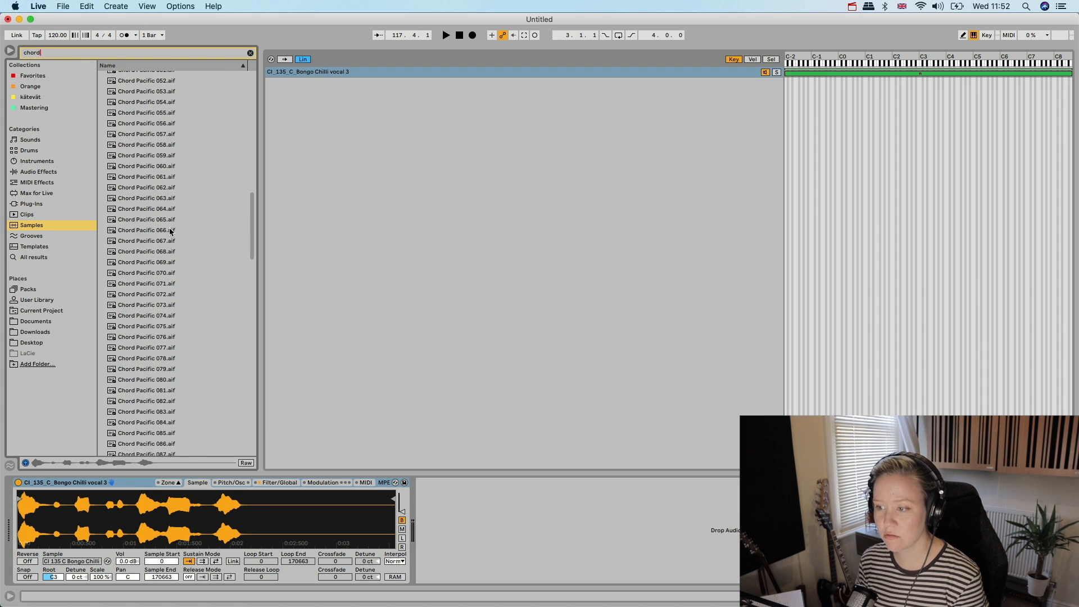
click(165, 183)
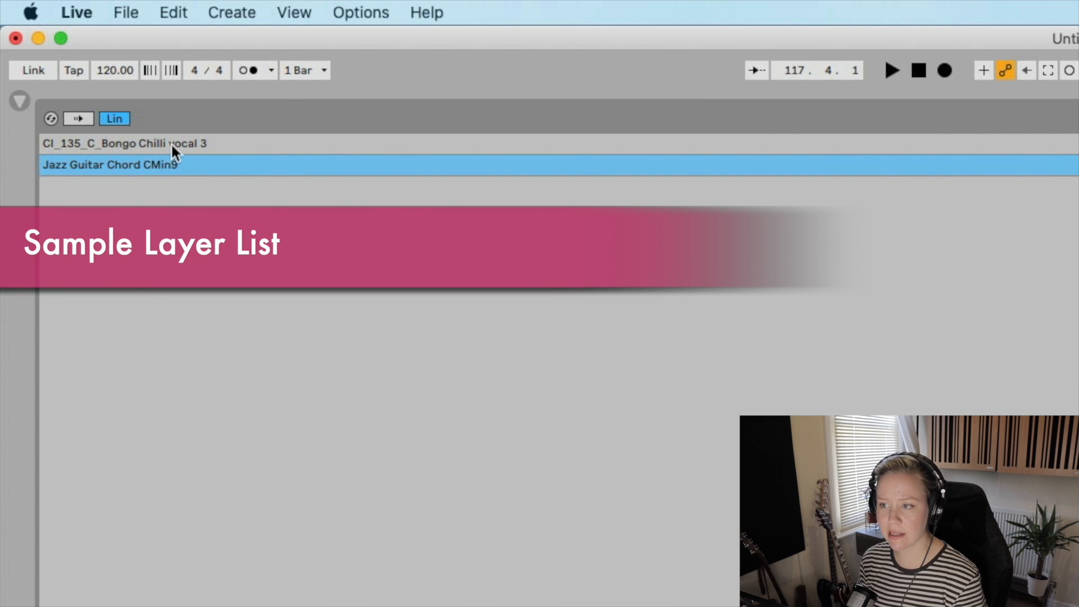
Step: Switch between the two sample layers, then solo the Bongo Chilli vocal layer and audition it
click(171, 144)
click(171, 167)
click(174, 136)
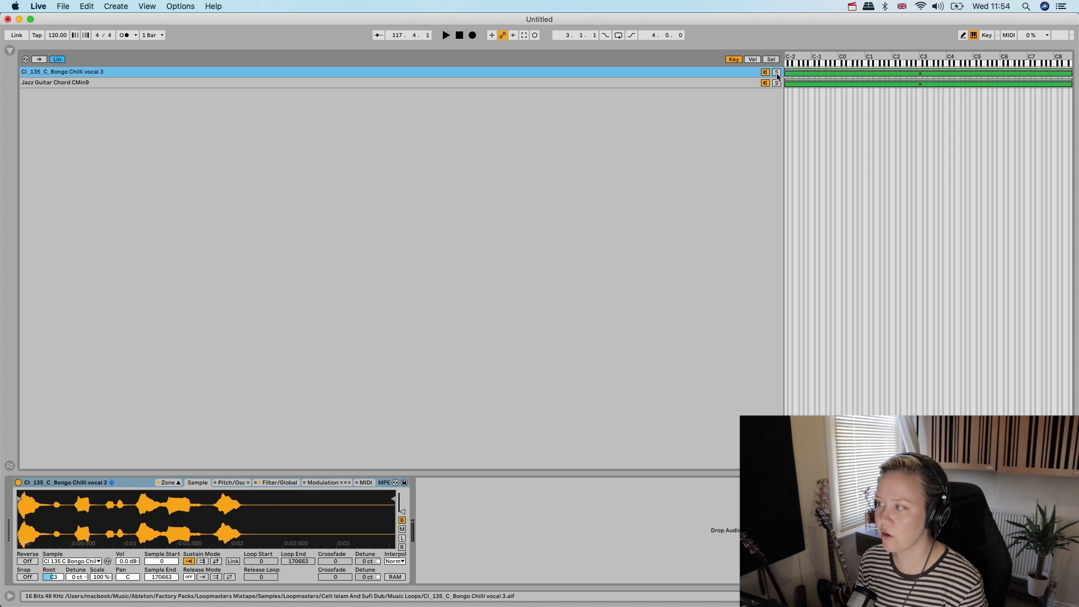
click(776, 72)
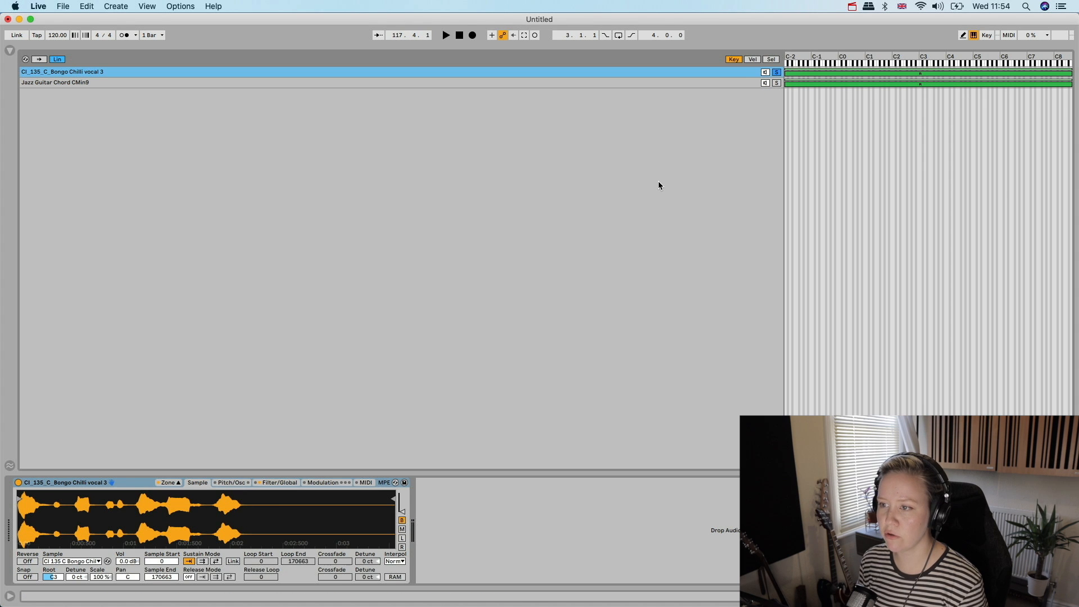
key(space)
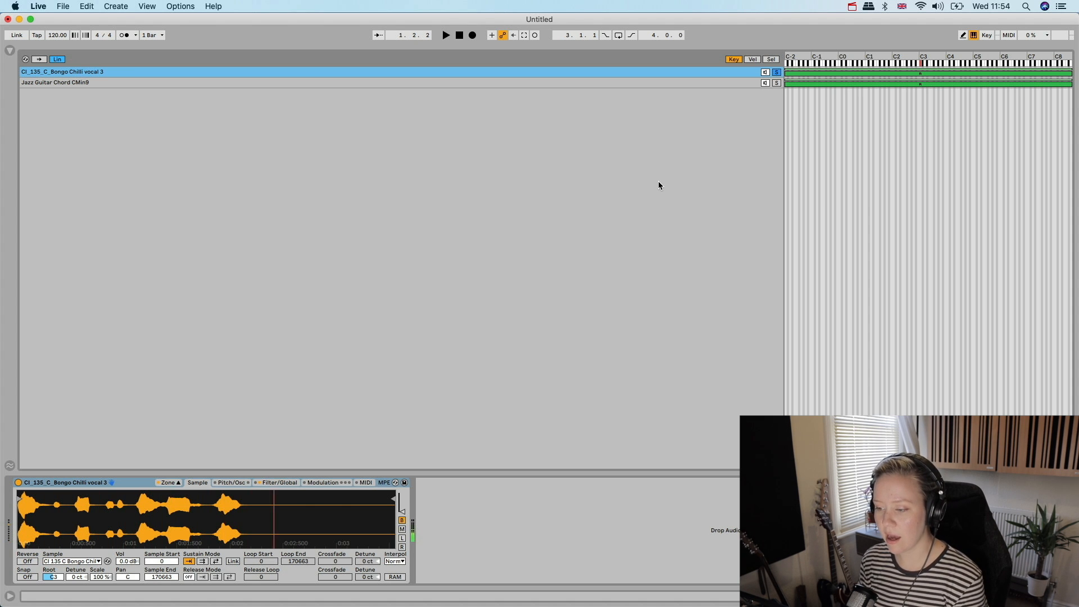
Step: Solo the Jazz Guitar Chord CMin9 layer, audition a note, and turn its solo off
key(Down)
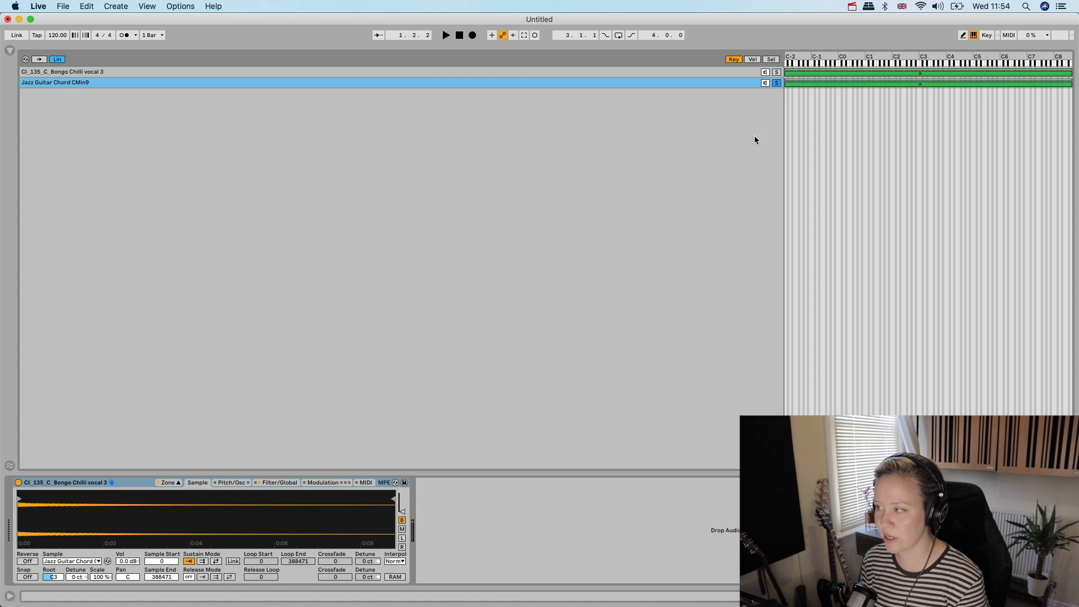
key(a)
key(space)
click(777, 83)
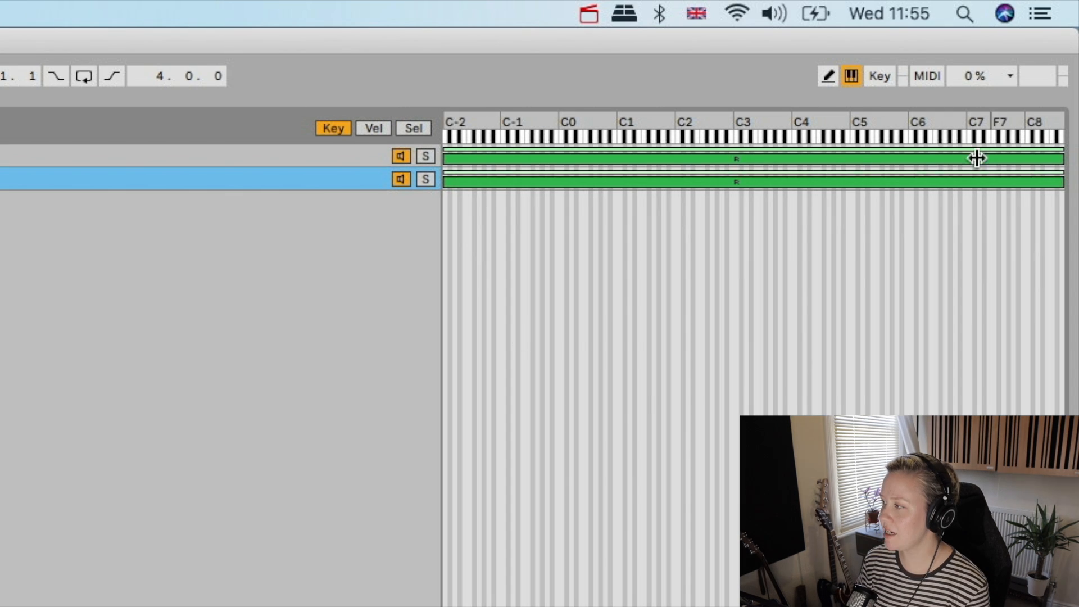
Step: Inspect the velocity zones and sample select zones of both layers, and return to the key zones
click(377, 128)
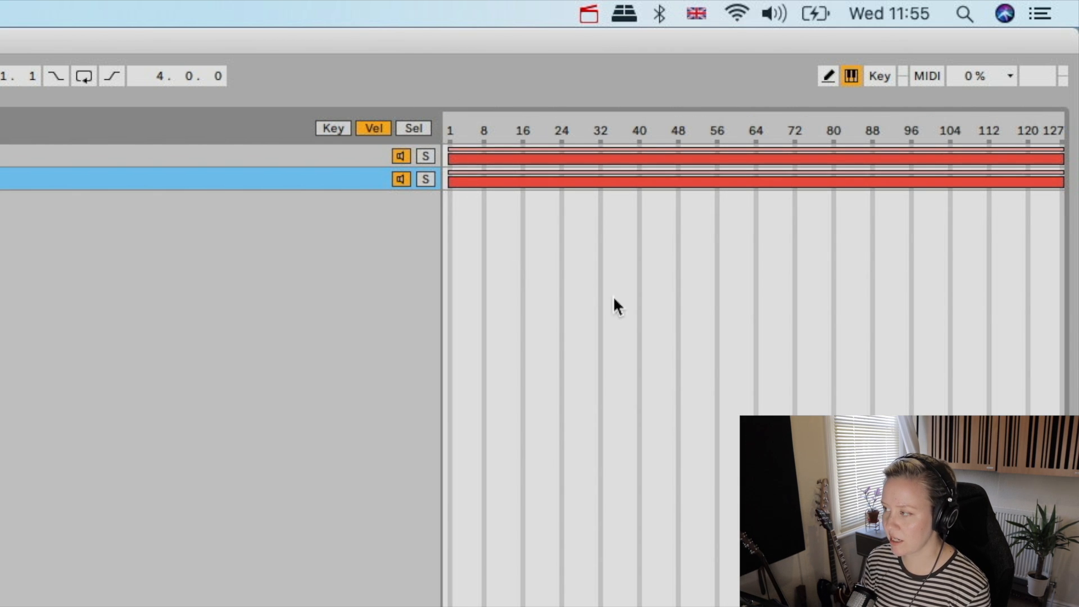
click(426, 133)
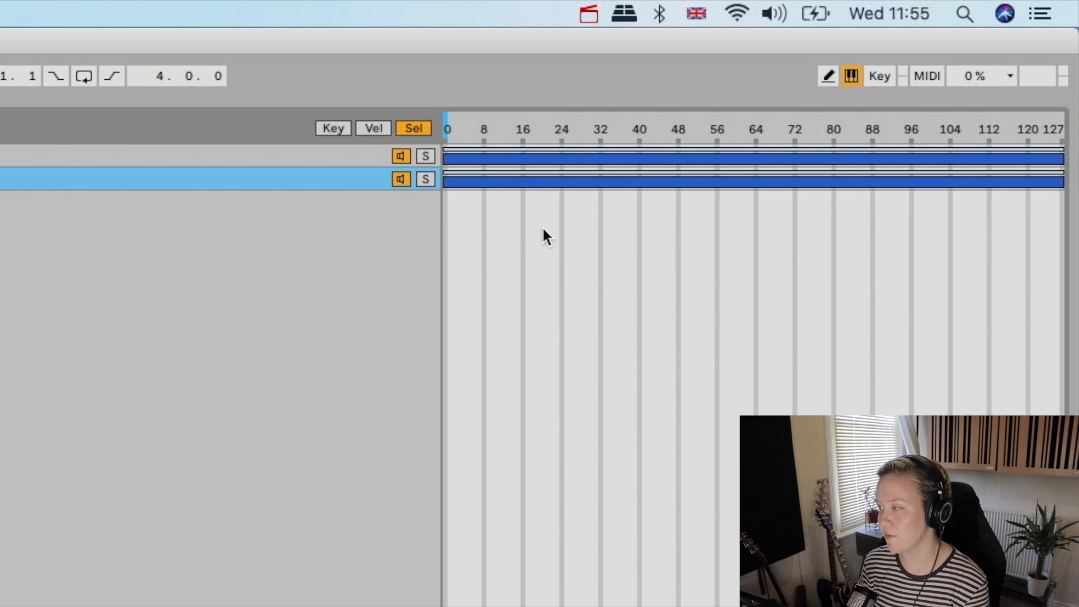
click(340, 130)
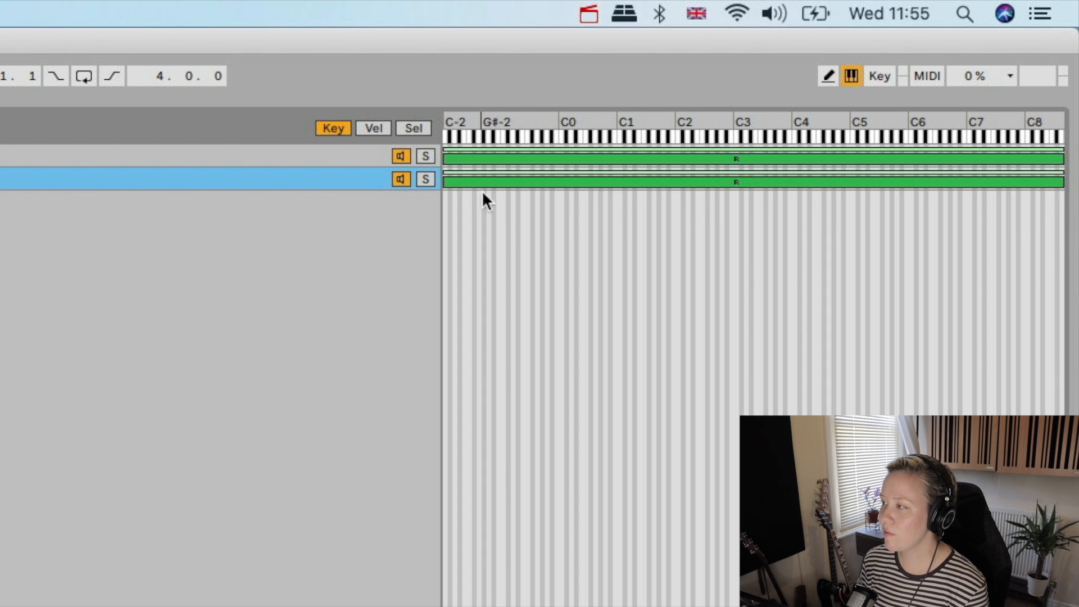
Step: Limit the Bongo Chilli vocal layer's key zone to C-2 through C3 and start the Jazz Guitar Chord layer's key zone at C3
mouse_move(445, 156)
mouse_down()
mouse_move(455, 156)
mouse_move(445, 155)
mouse_up()
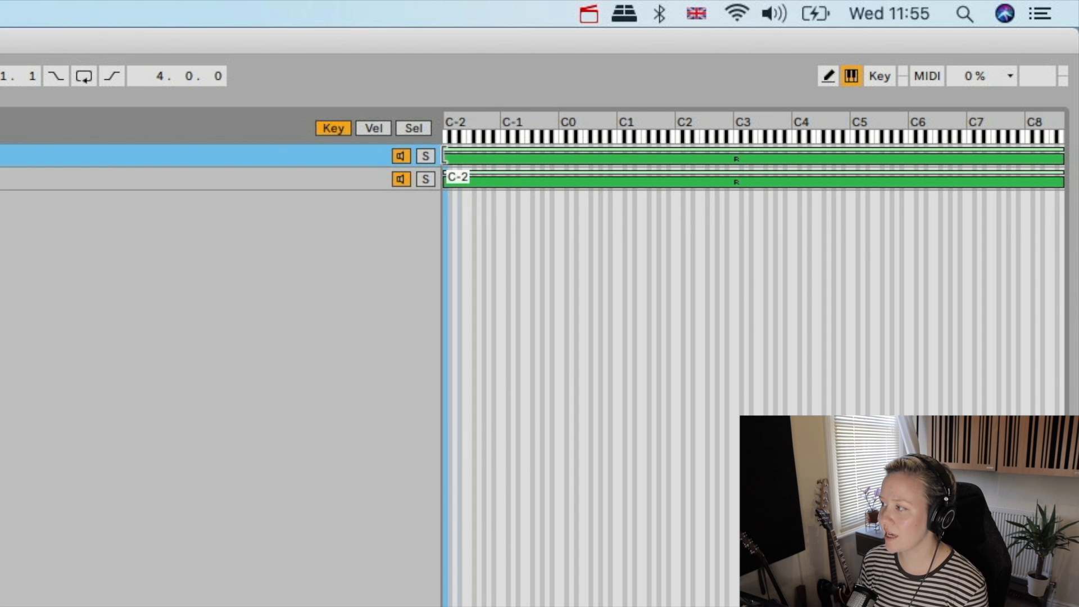
mouse_move(1062, 158)
mouse_down()
mouse_move(734, 163)
mouse_move(733, 150)
mouse_move(844, 156)
mouse_move(591, 160)
mouse_move(1009, 160)
mouse_move(665, 169)
mouse_move(663, 189)
mouse_move(665, 167)
mouse_move(799, 159)
mouse_up()
mouse_move(455, 166)
mouse_down()
mouse_move(600, 166)
mouse_move(434, 166)
mouse_up()
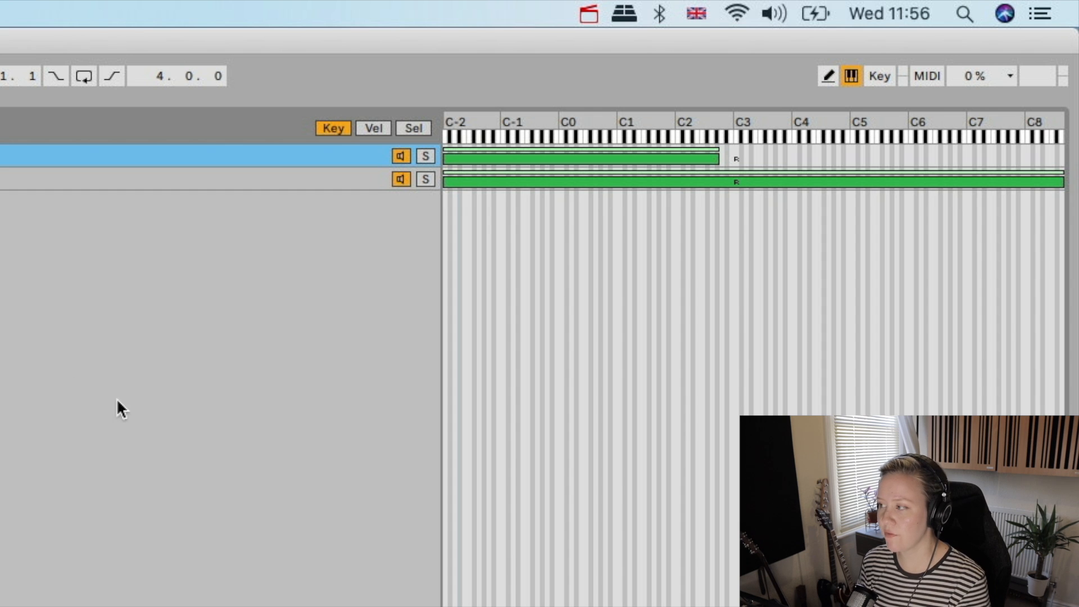
mouse_move(718, 159)
mouse_down()
mouse_move(793, 158)
mouse_move(737, 159)
mouse_up()
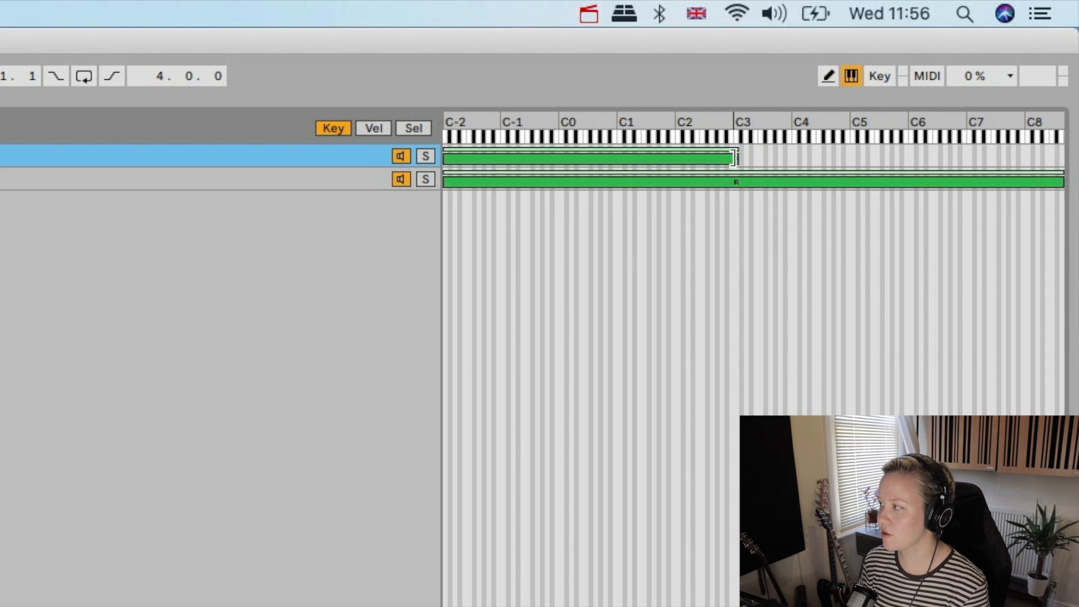
drag(444, 181, 736, 202)
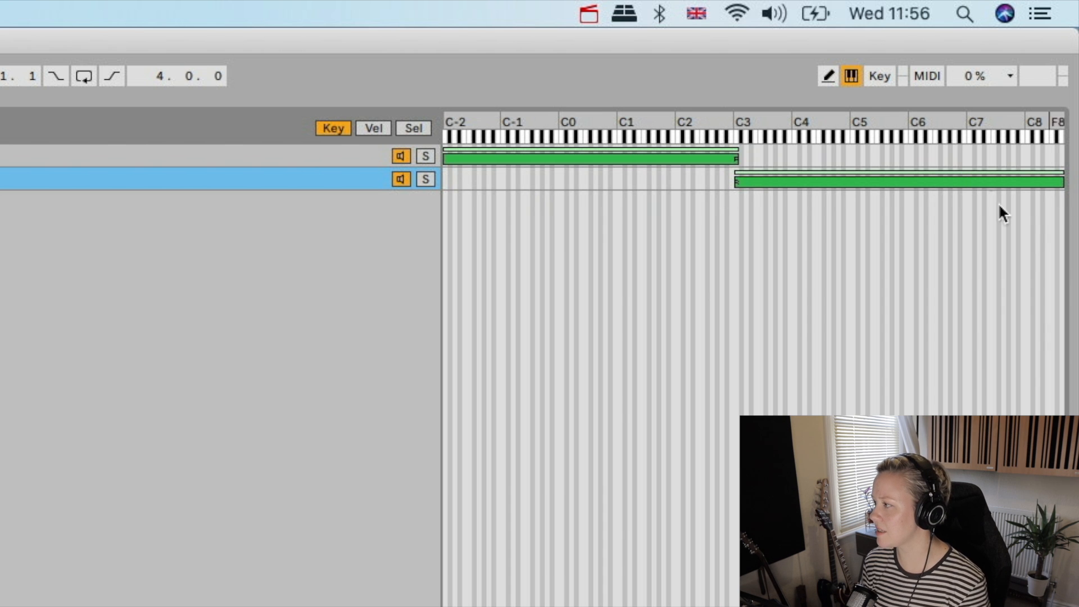
key(Up)
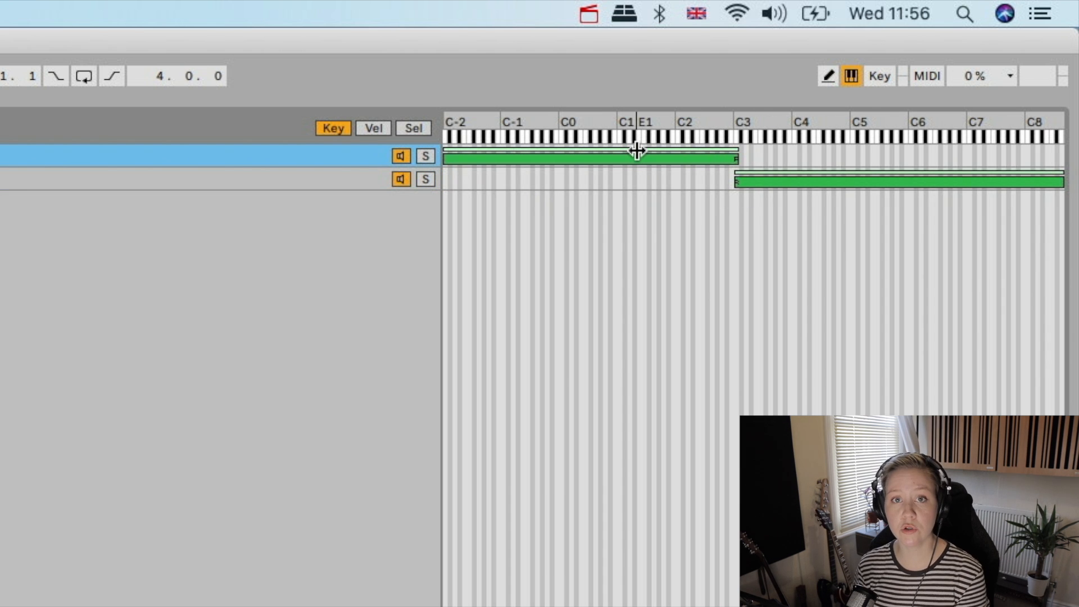
Step: Extend the vocal layer's key zone to about C5 and crossfade the two layers over their overlap from about C3 to C5
drag(737, 150, 738, 301)
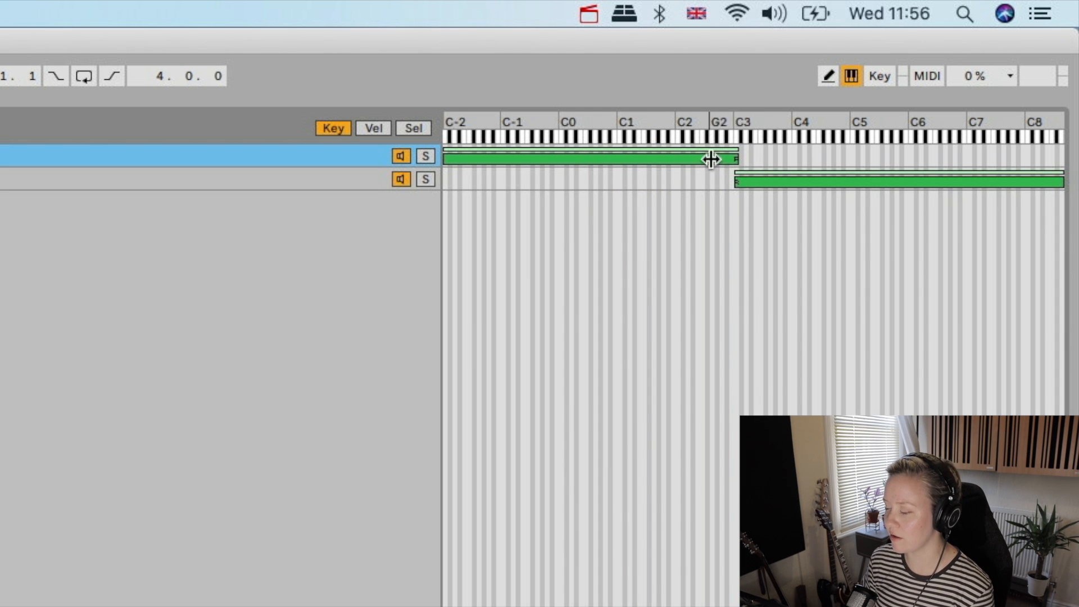
mouse_move(740, 151)
mouse_down()
mouse_move(462, 141)
mouse_move(740, 151)
mouse_up()
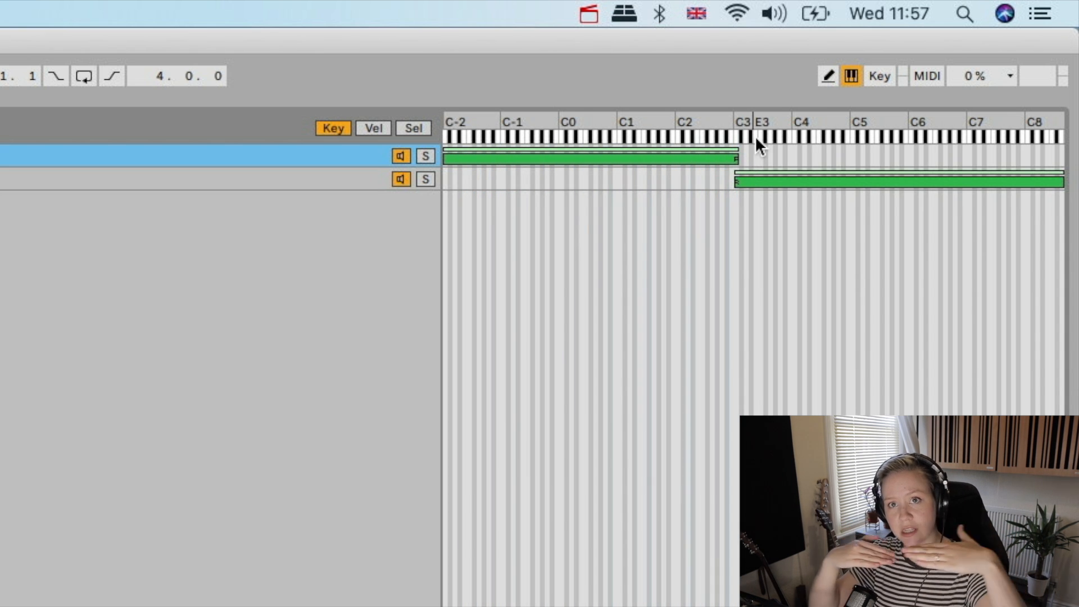
drag(738, 158, 853, 152)
drag(857, 149, 866, 172)
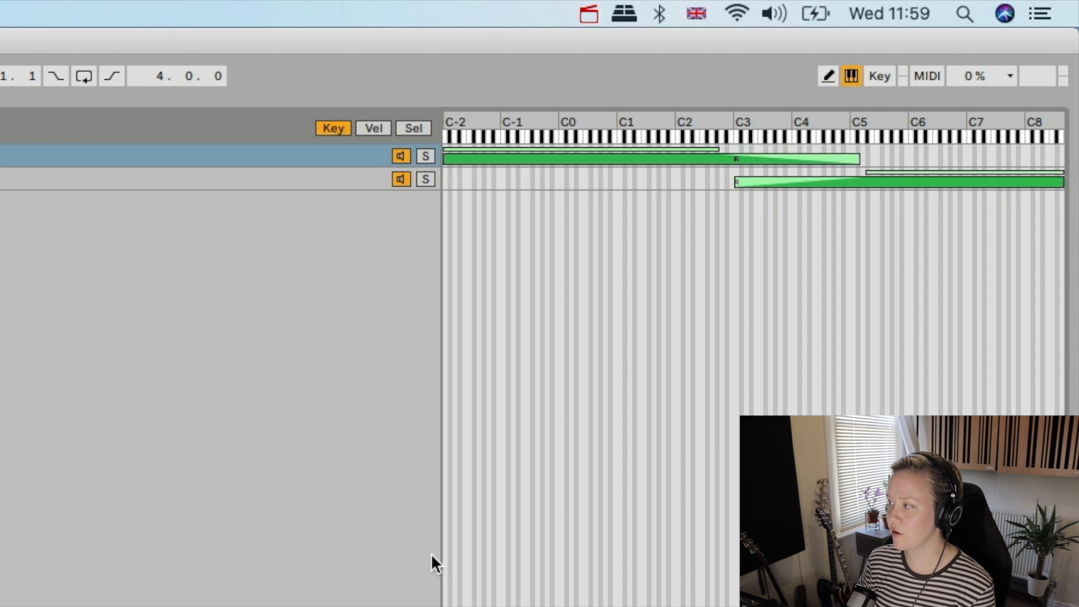
click(847, 132)
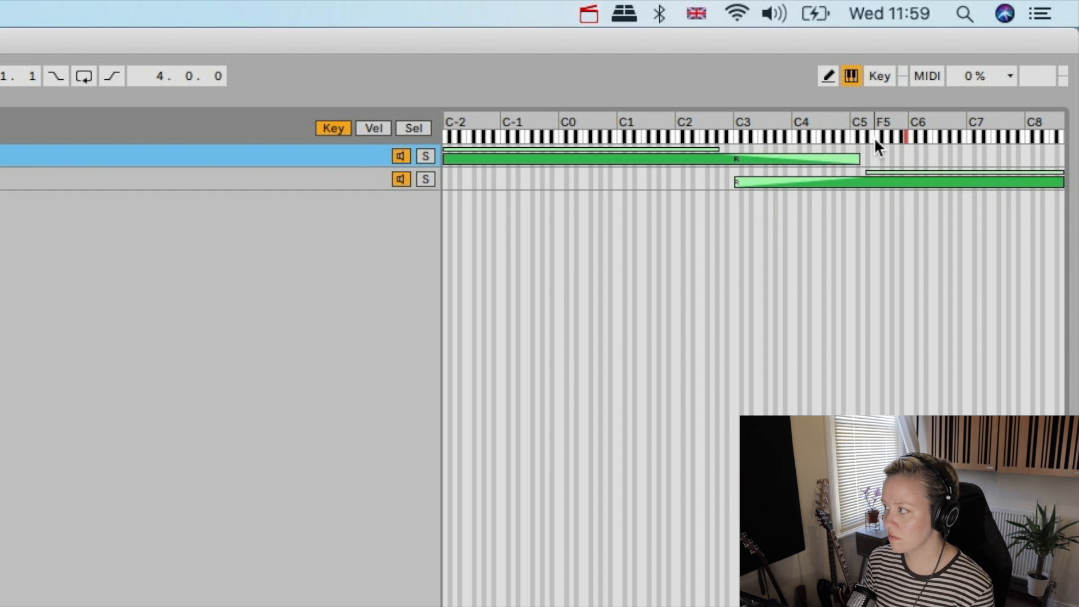
click(849, 217)
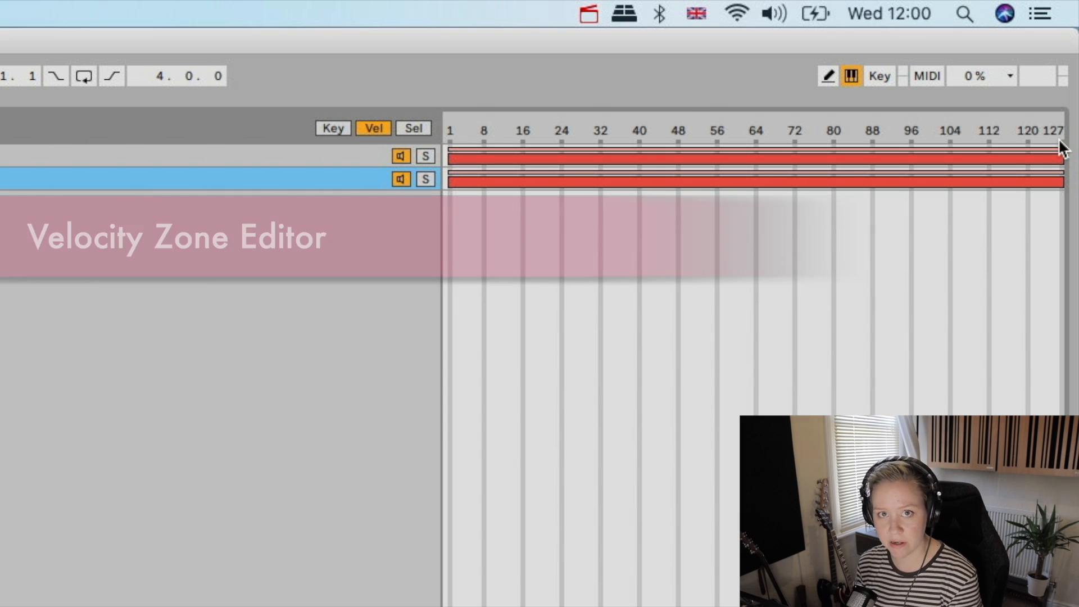
Step: Try limiting the Bongo Chilli vocal layer's velocity zone to an upper value of 68, and restore its range to 127
drag(1061, 149, 774, 148)
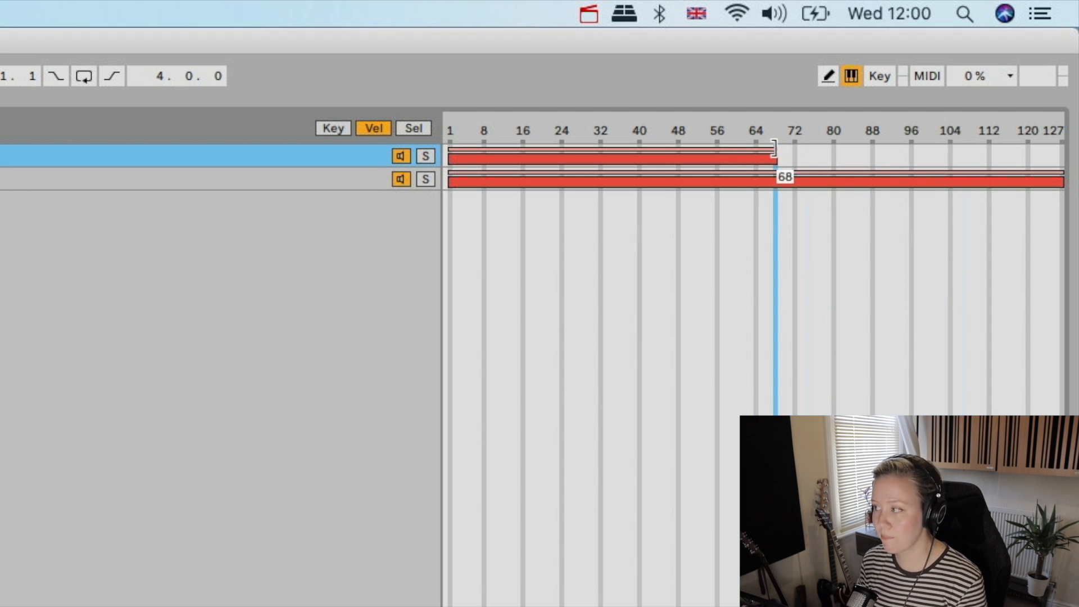
click(344, 128)
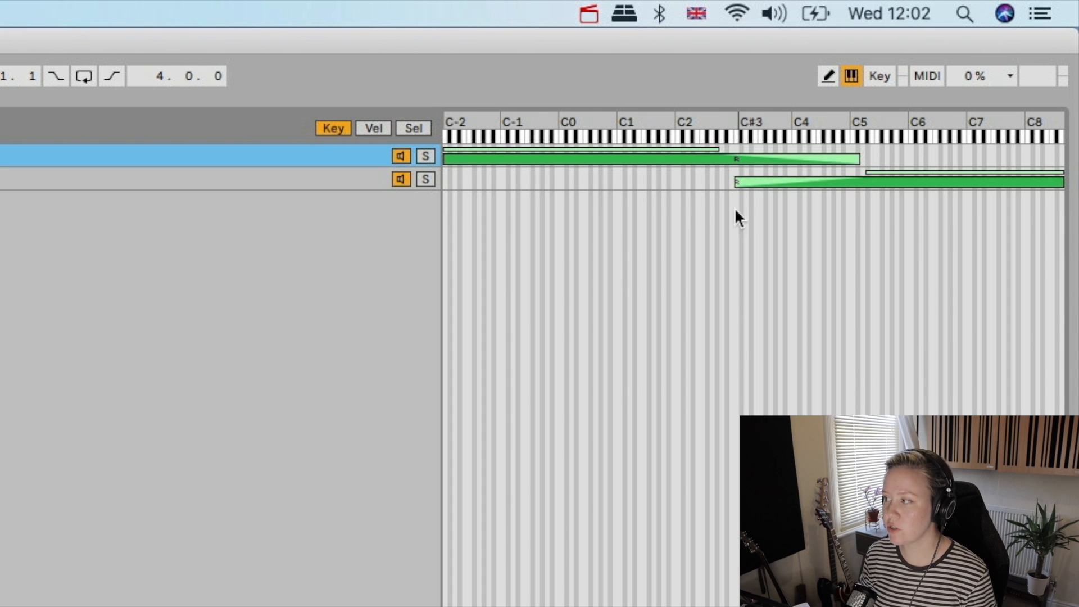
click(384, 130)
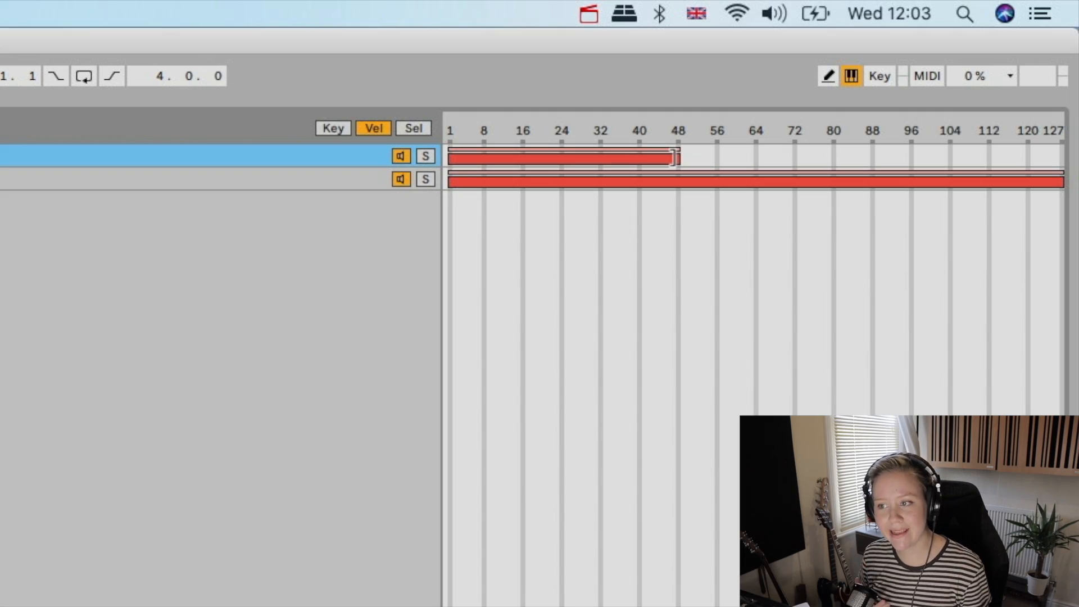
mouse_move(674, 158)
mouse_down()
mouse_move(577, 160)
mouse_move(1063, 163)
mouse_up()
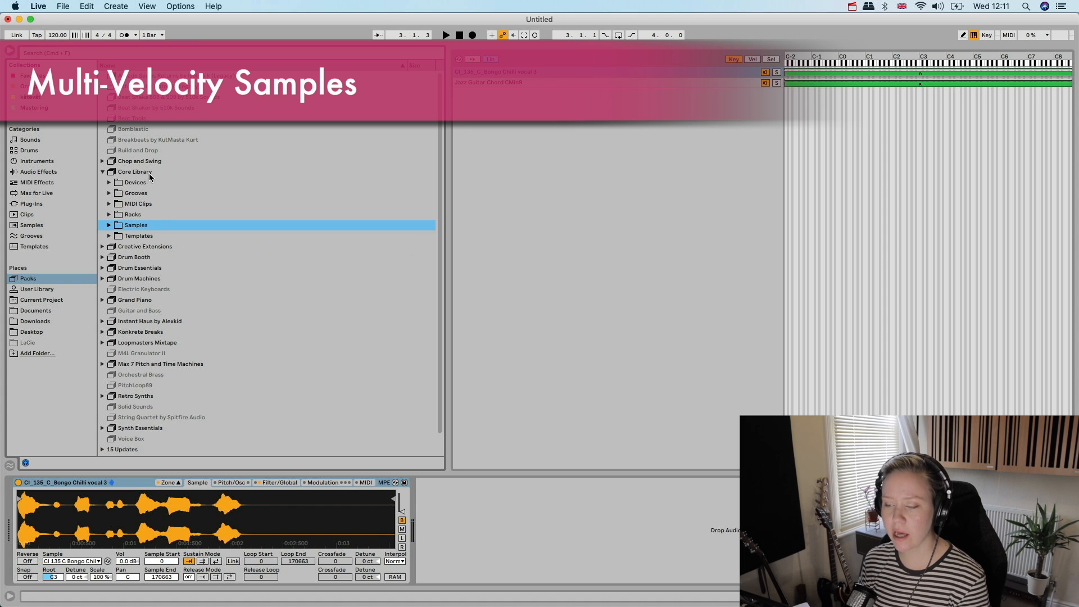
Step: Open the Core Library's Samples > Multisamples > Grand Piano folder and select GrandPiano A# 1 f.aif
click(149, 173)
click(136, 227)
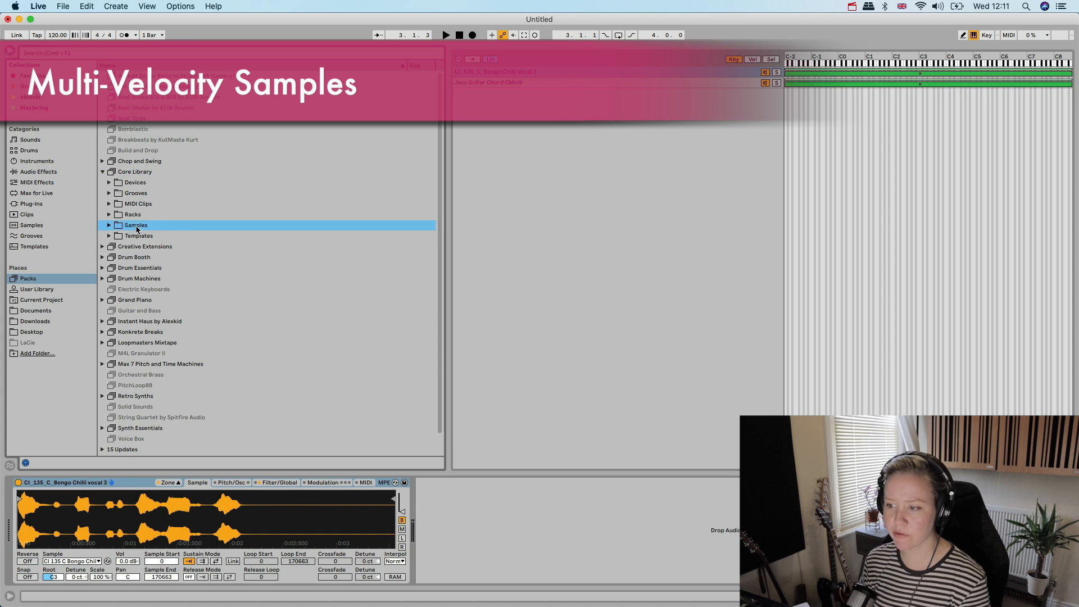
click(110, 225)
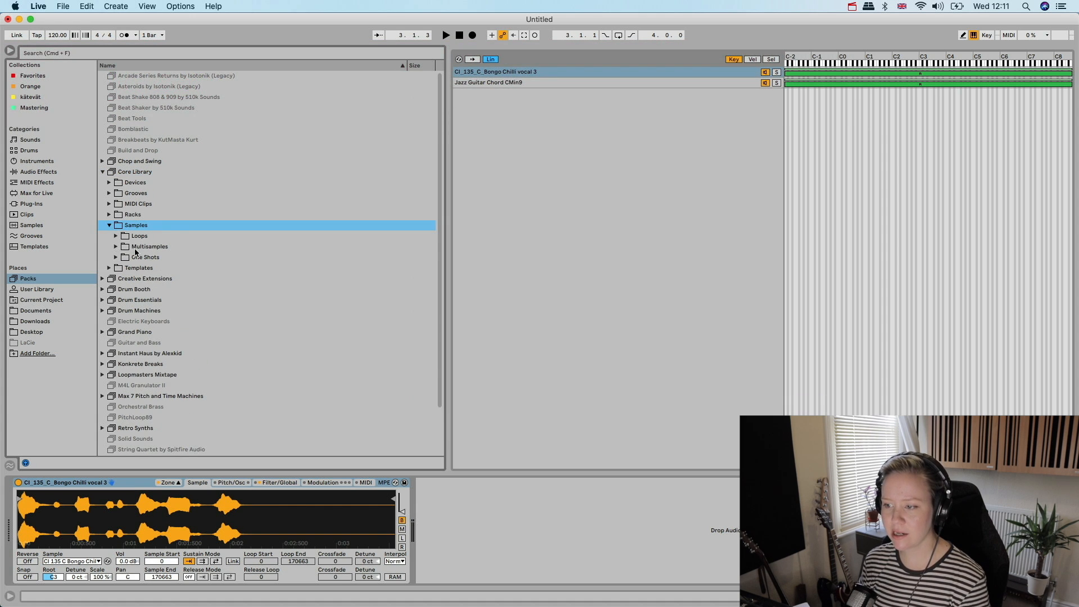
click(135, 249)
click(116, 247)
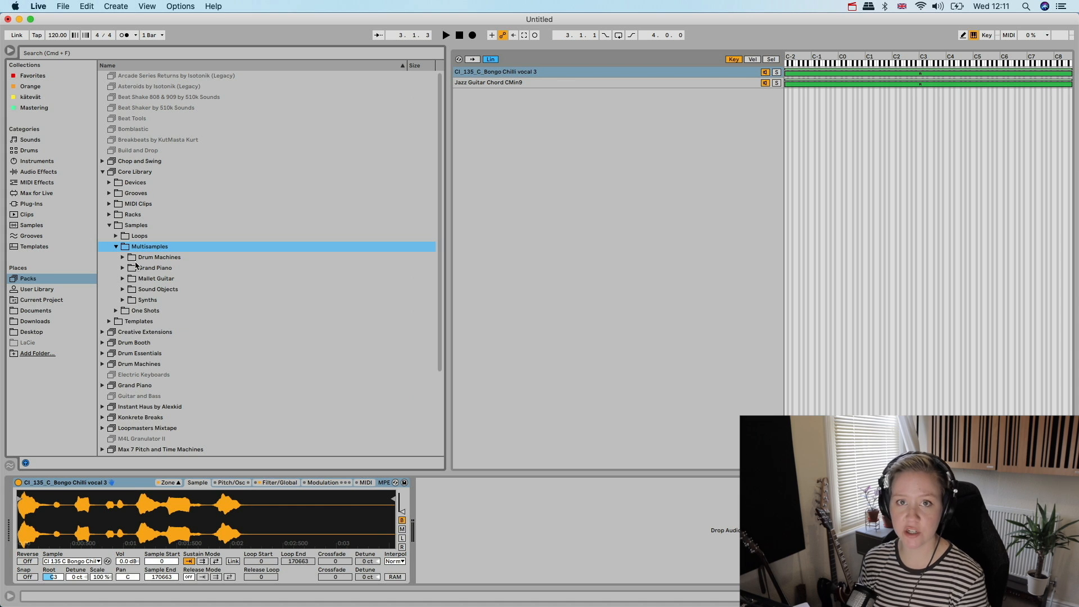
click(123, 269)
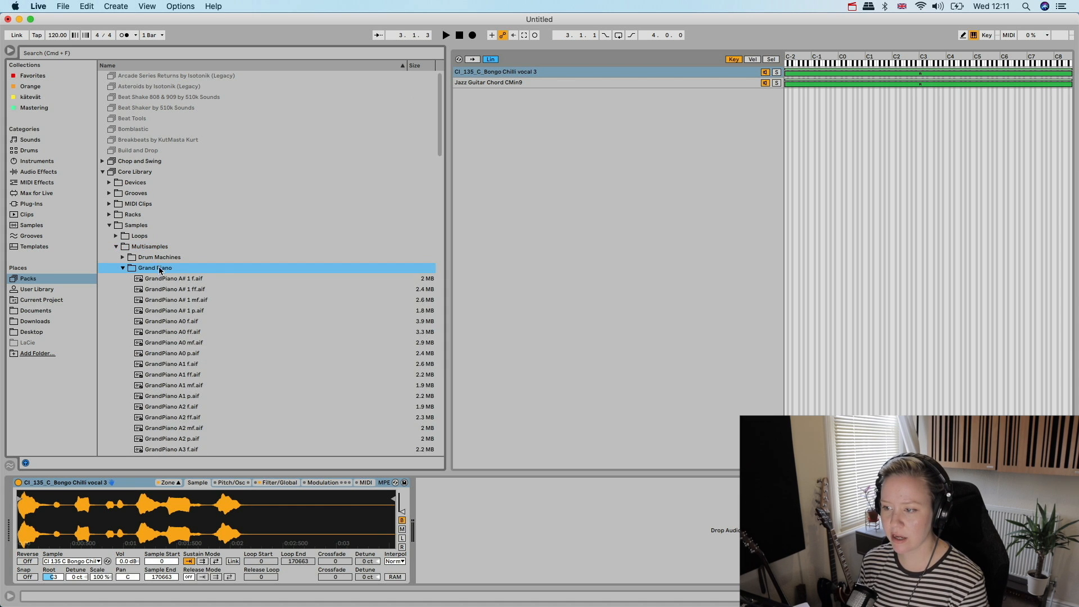
key(Down)
scroll(242, 341, down, 10)
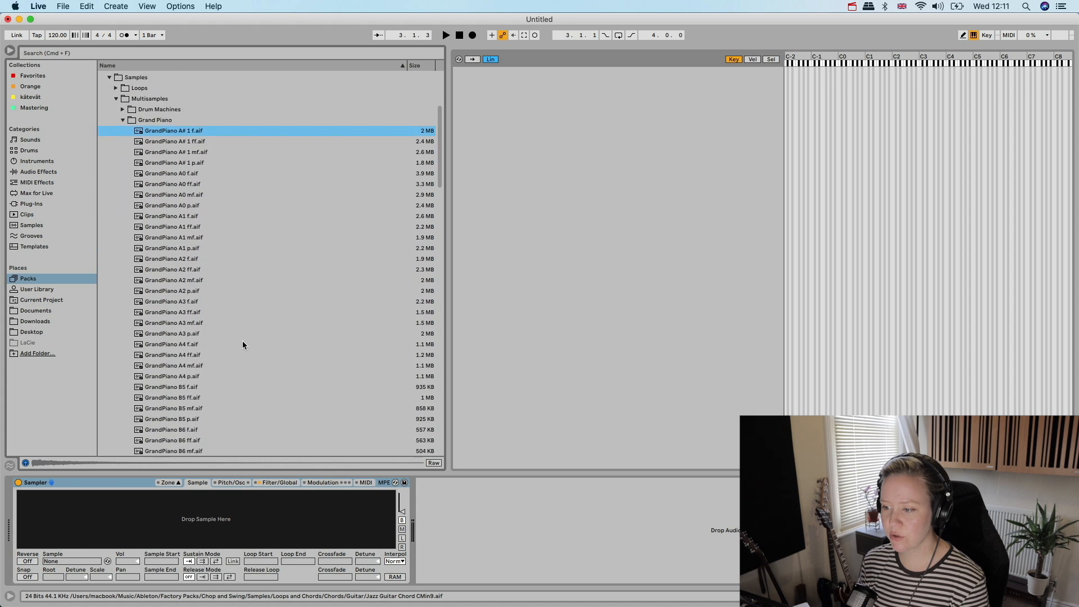
Step: Load the Grand Piano samples from GrandPiano A# 1 f.aif through GrandPiano C#0 p.aif into the zone editor as separate layers
scroll(242, 341, down, 5)
scroll(247, 228, up, 3)
shift+click(192, 321)
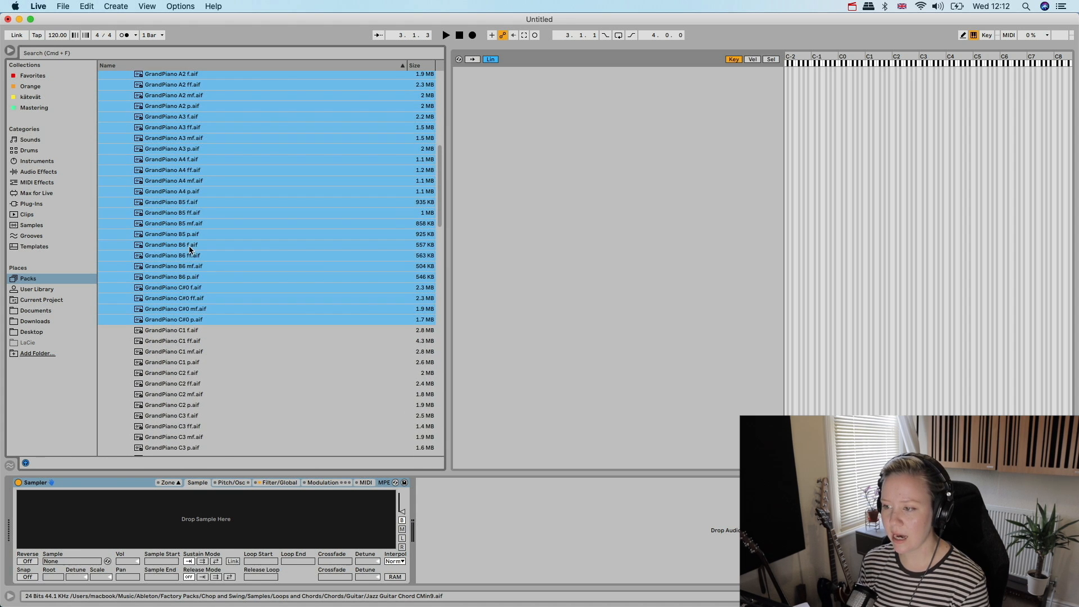
drag(211, 247, 530, 245)
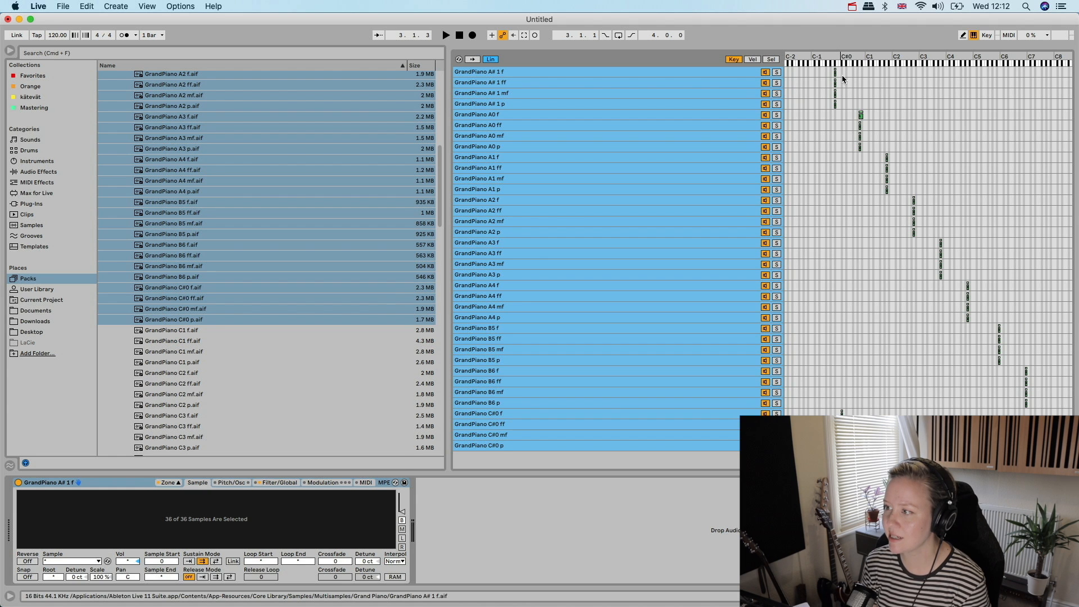
click(842, 159)
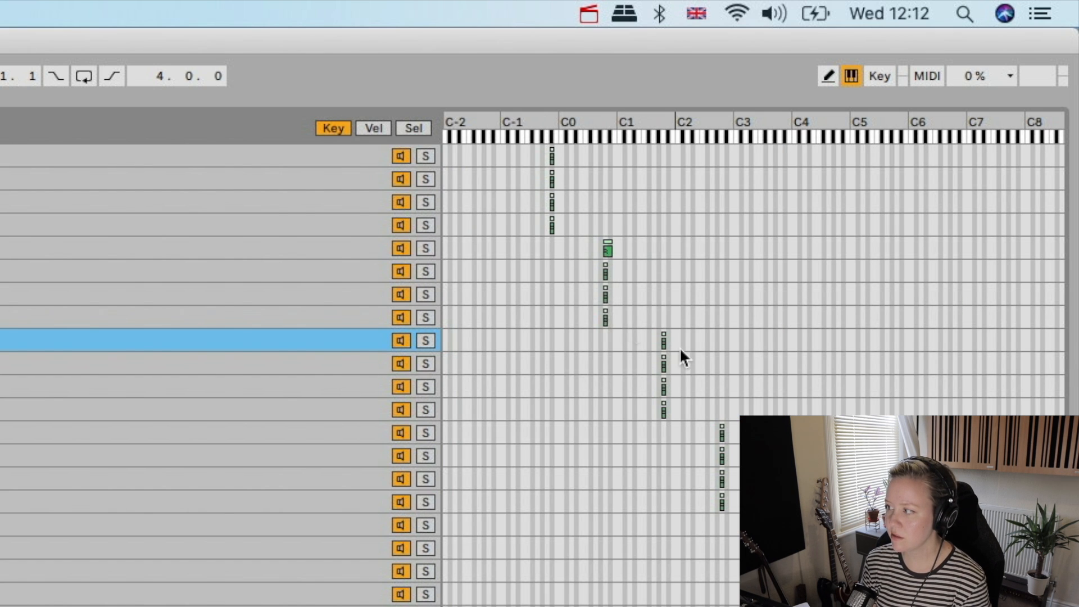
Step: Show the velocity zones and limit the GrandPiano A# 1 p layer's upper velocity to 33
click(374, 129)
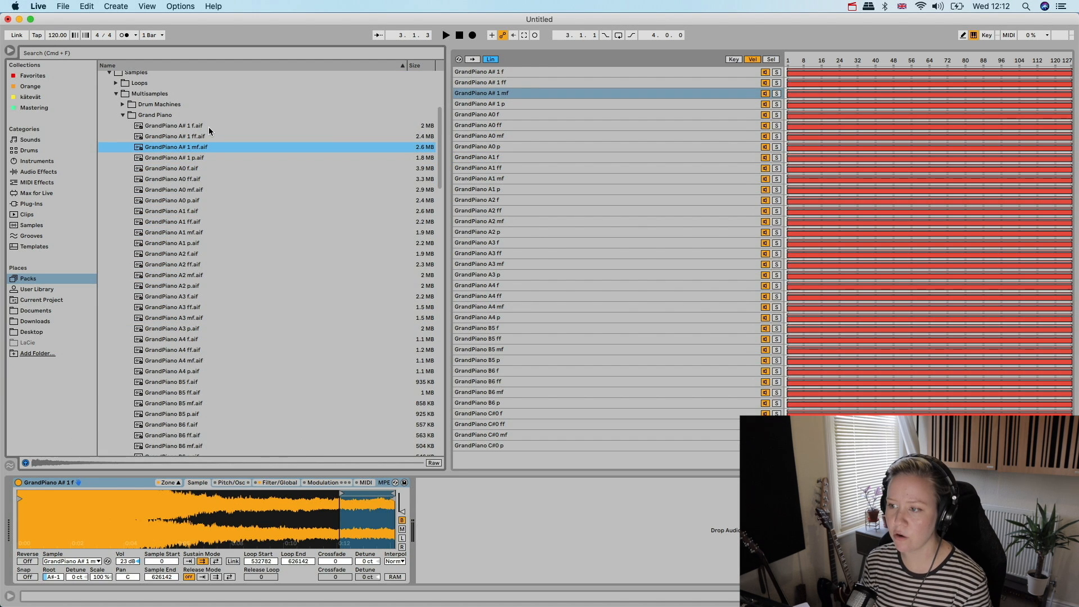
click(197, 158)
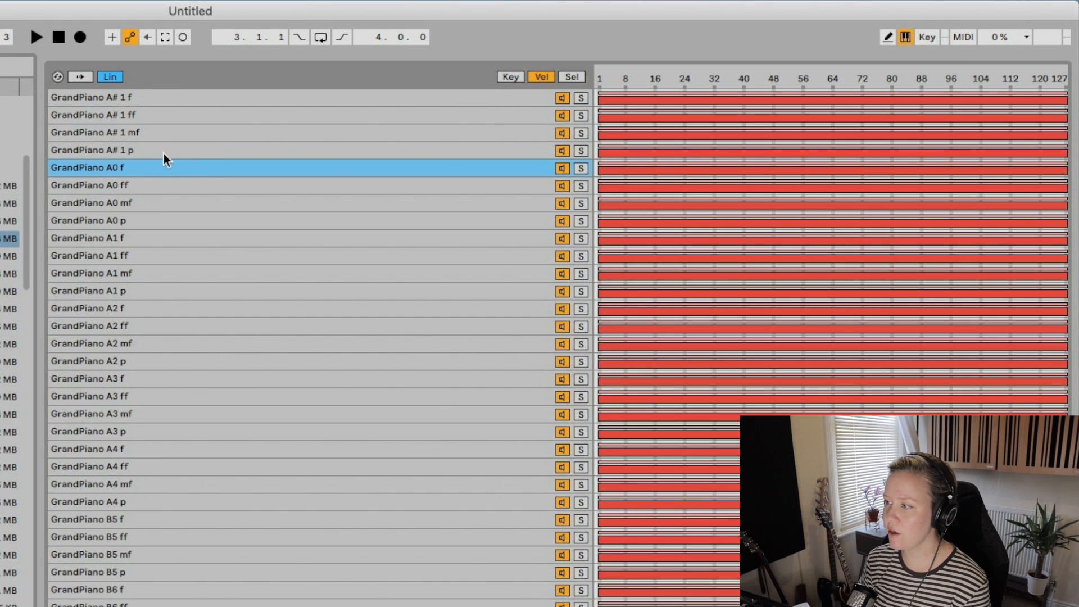
click(164, 154)
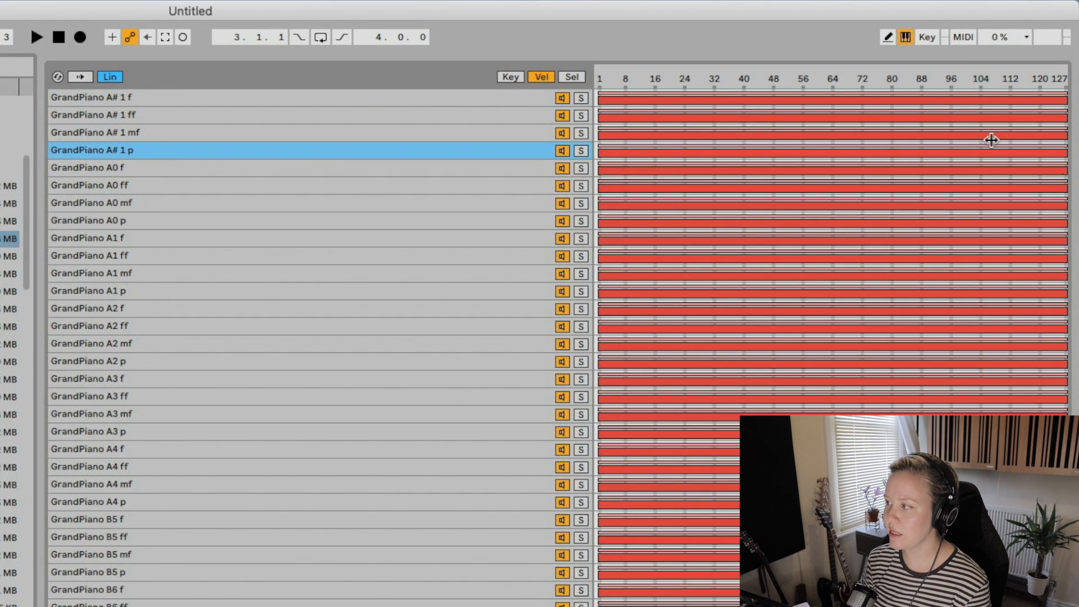
drag(1067, 150, 715, 159)
click(705, 137)
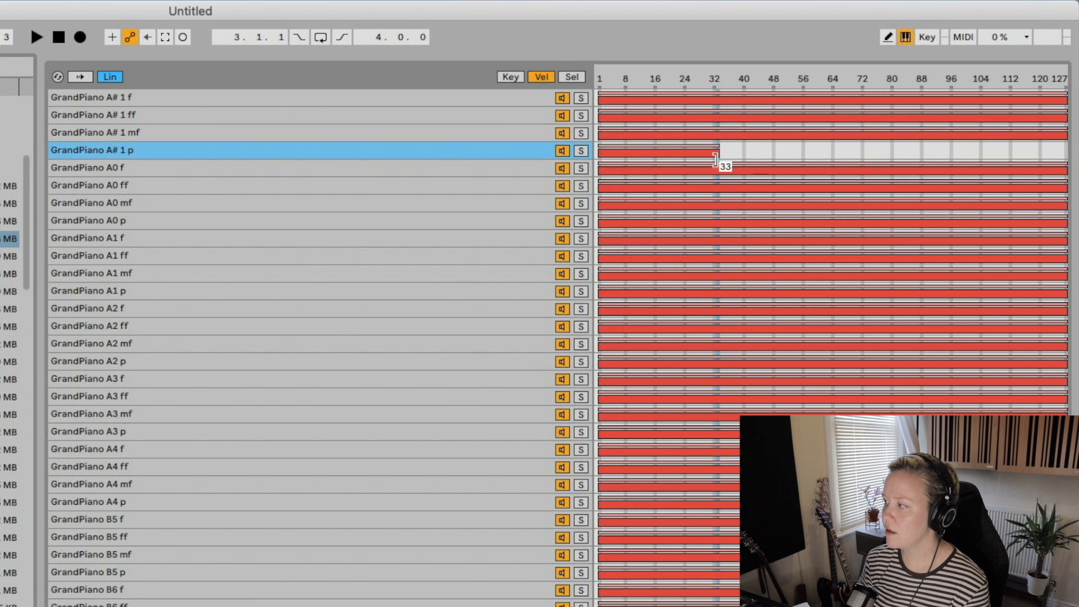
Step: Split the other three A# 1 layers into staggered, slightly overlapping velocity zones starting at about 30, 63 and 100, and adjust their fades
drag(599, 133, 707, 139)
drag(603, 115, 828, 116)
drag(1067, 135, 848, 135)
drag(619, 99, 967, 99)
drag(1074, 114, 978, 94)
mouse_move(830, 111)
mouse_down()
mouse_move(850, 112)
mouse_move(827, 128)
mouse_up()
mouse_move(719, 146)
mouse_down()
mouse_move(708, 146)
mouse_move(728, 127)
mouse_up()
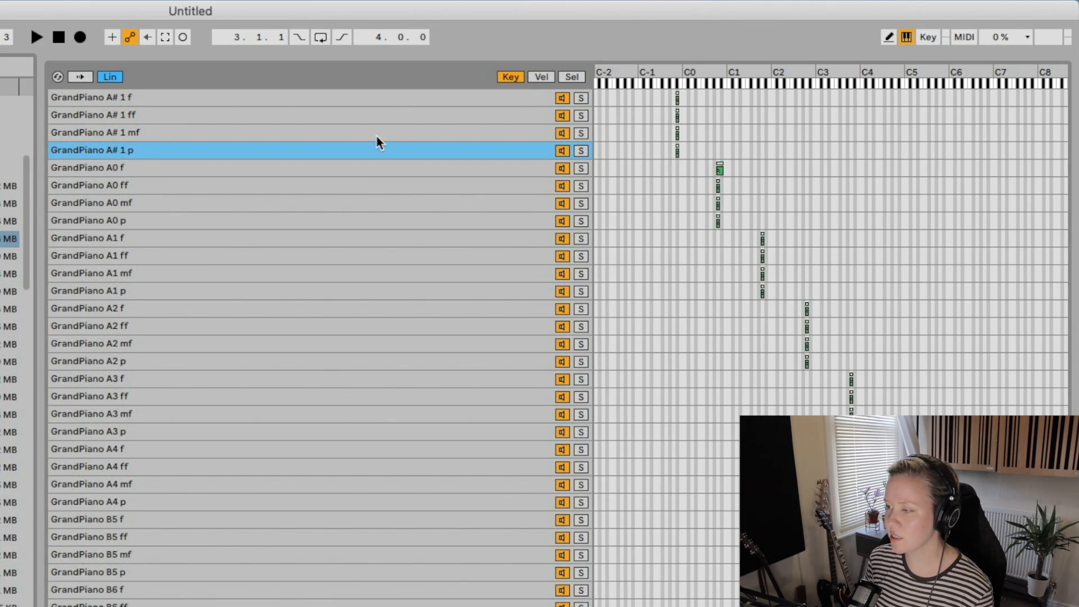
Step: Enable automatic layer selection and select several Grand Piano layers of different pitches, ending on GrandPiano A0 mf
click(81, 75)
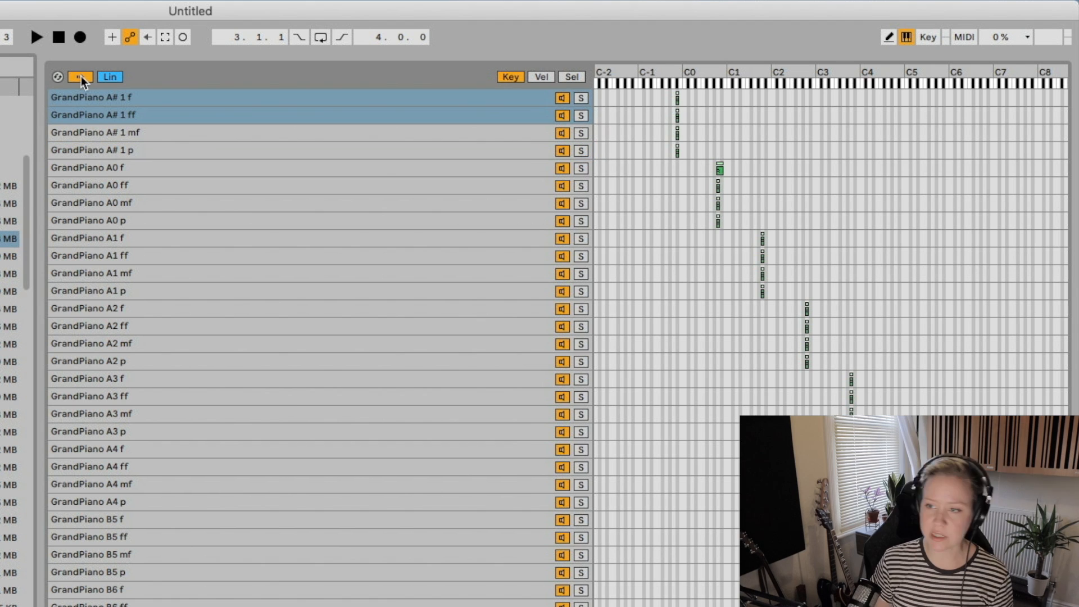
click(82, 76)
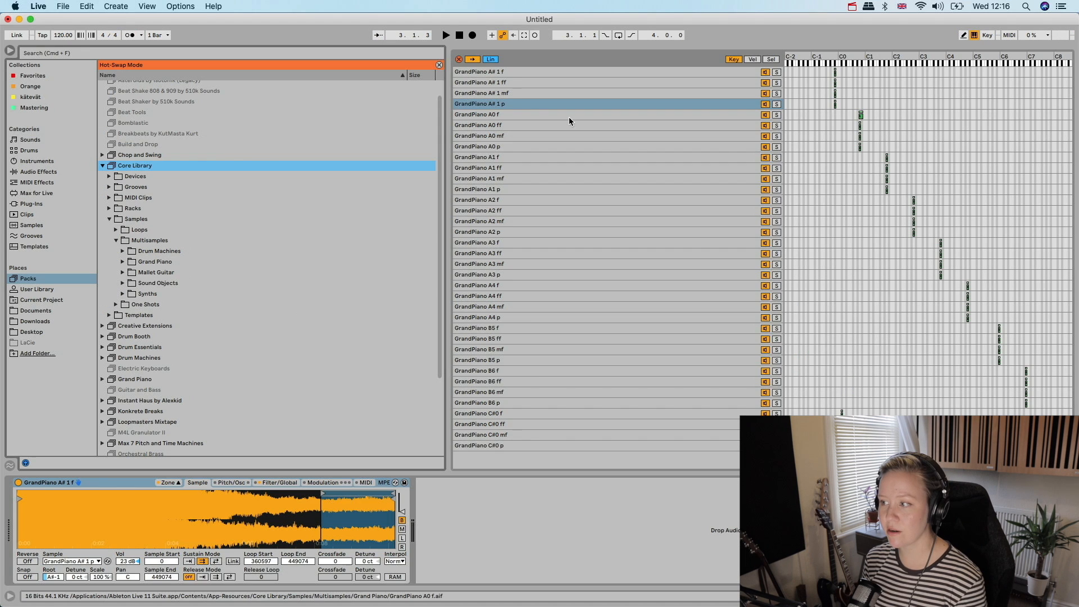
click(509, 137)
click(509, 191)
click(510, 238)
click(523, 193)
click(531, 137)
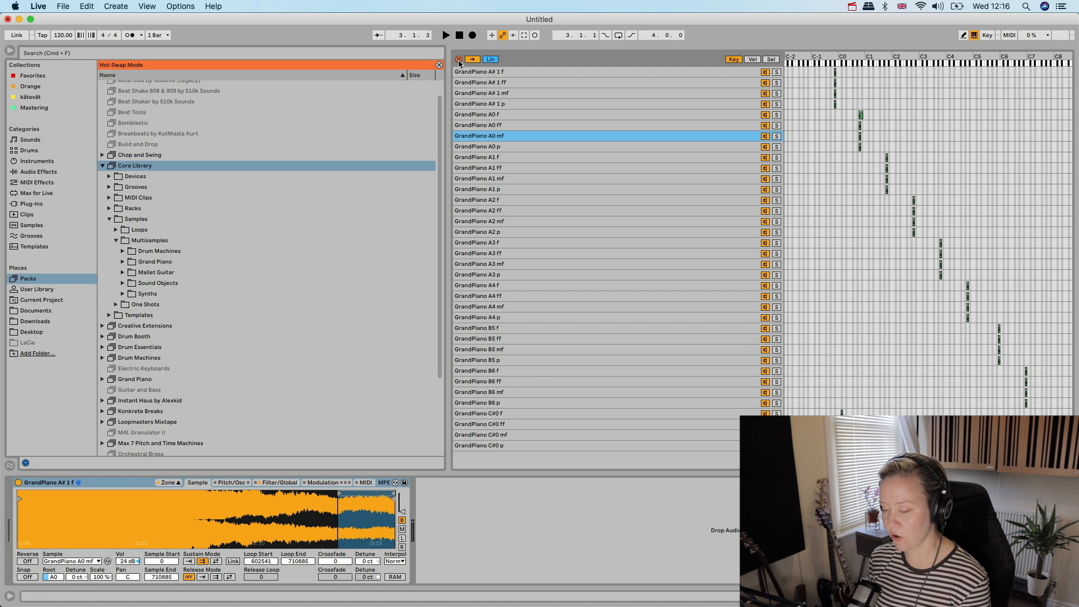
Step: Step down and up through neighbouring layers in the zone editor's layer list
key(Down)
key(Down)
key(Down)
key(Up)
key(Up)
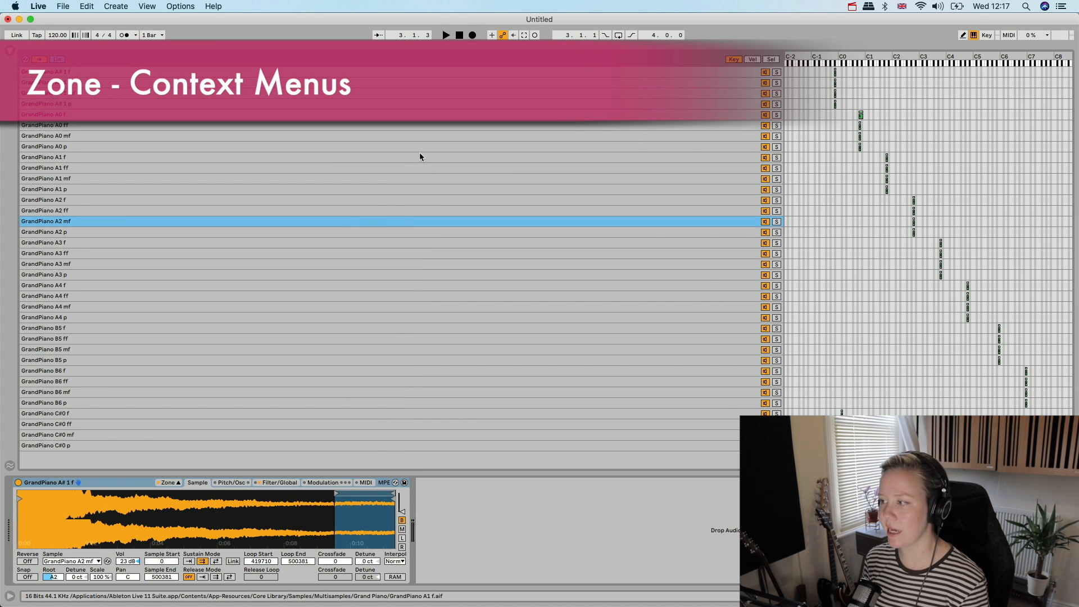
Step: Try the Medium and Large zone editor sizes, and return to Small
right_click(877, 210)
click(828, 246)
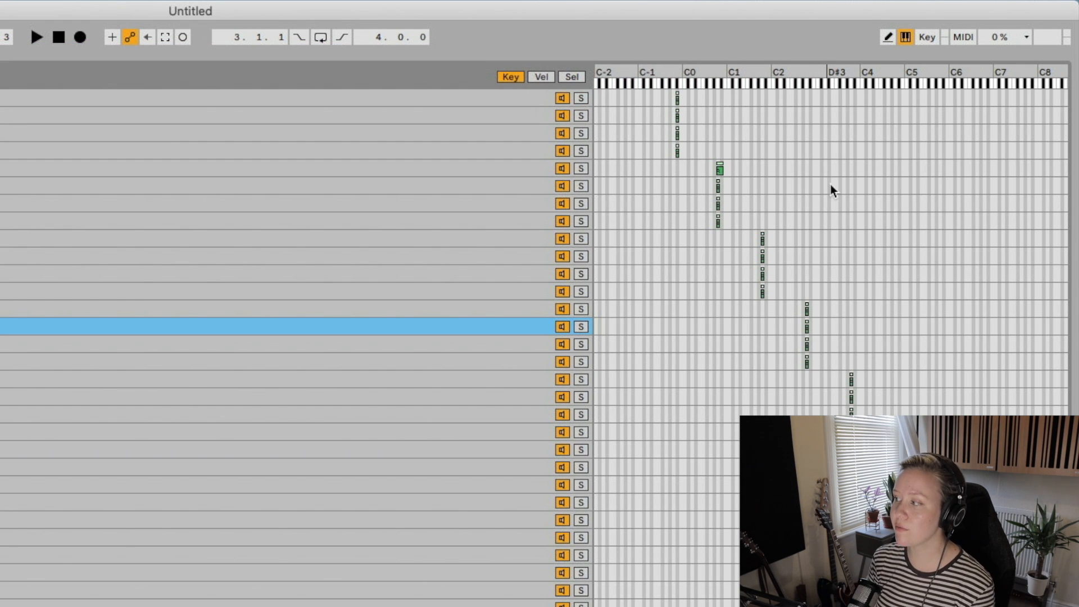
right_click(802, 164)
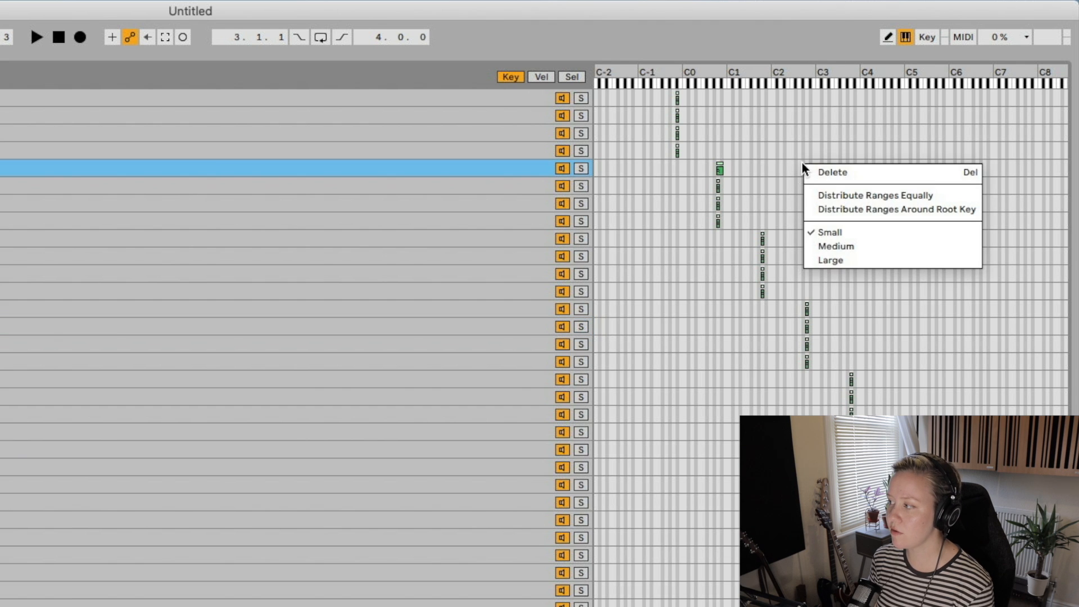
click(855, 247)
right_click(701, 236)
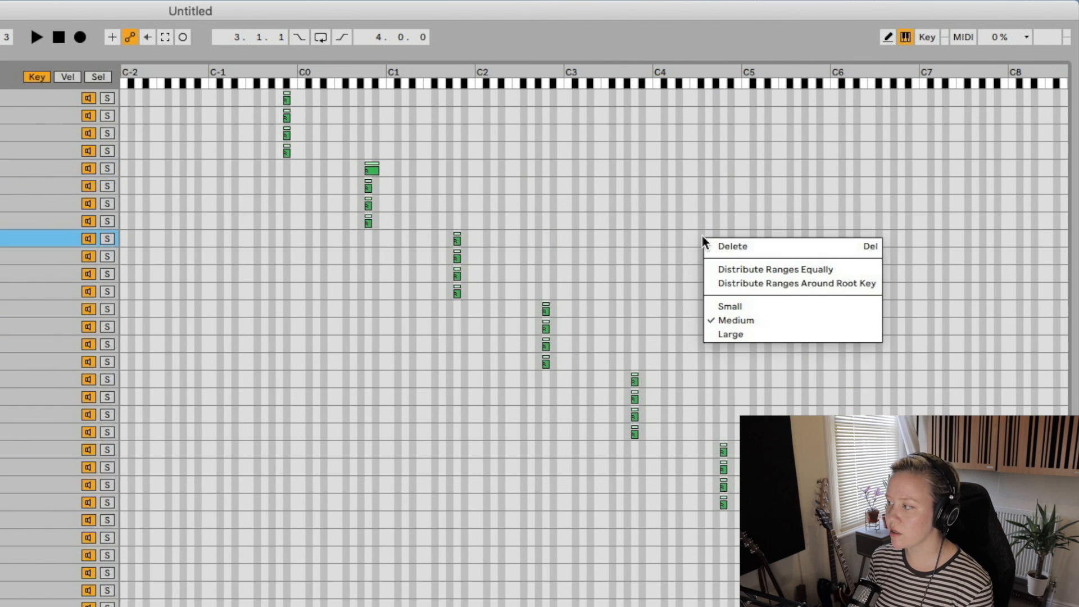
click(772, 335)
right_click(365, 233)
click(413, 301)
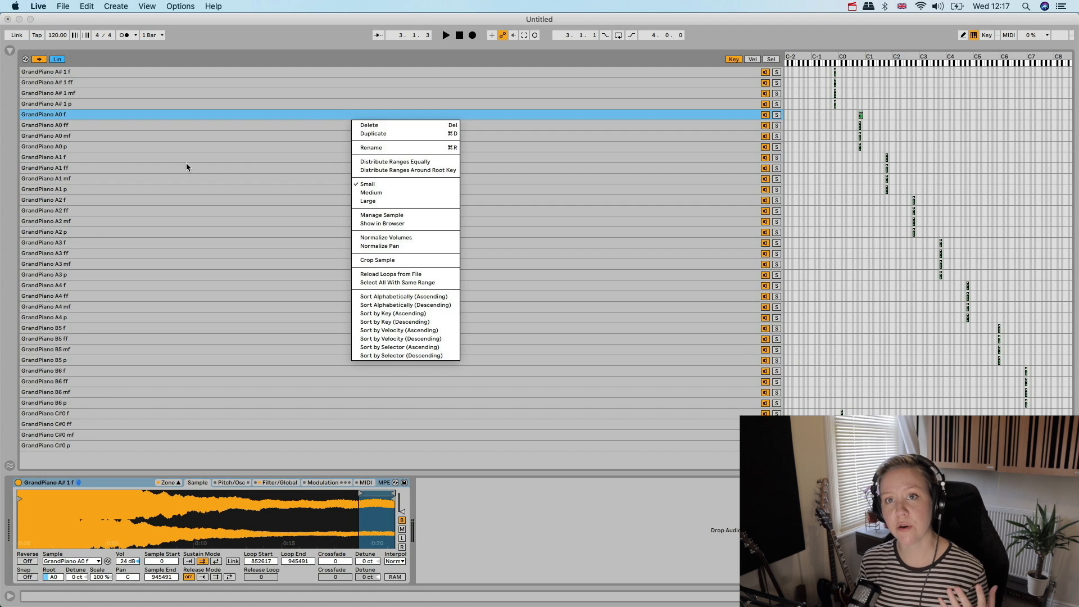
Step: Review the layer options for distributing ranges, managing the sample and showing it in the browser
click(186, 160)
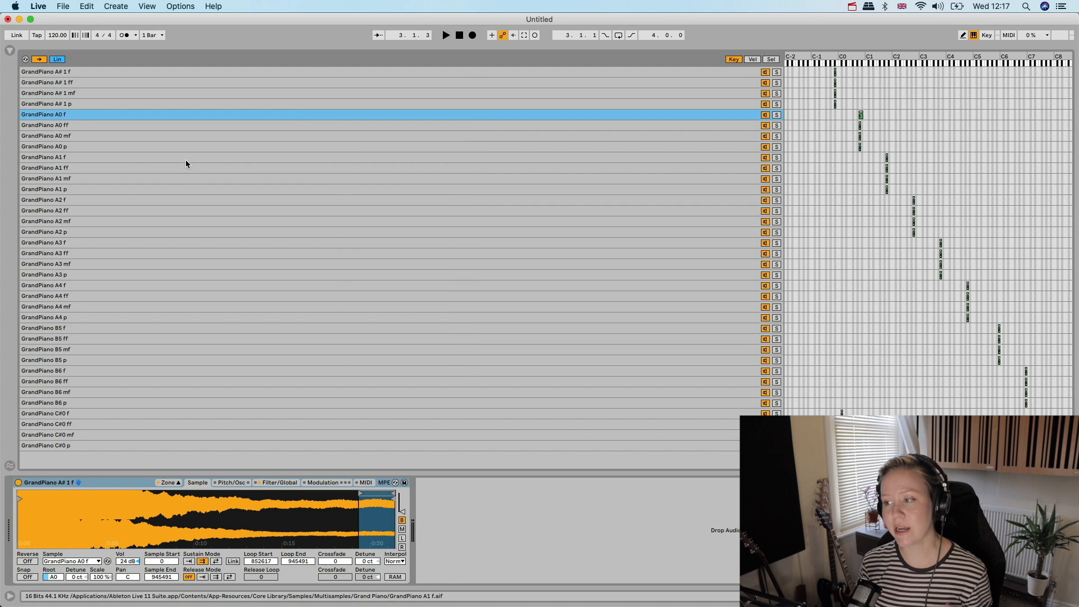
right_click(335, 148)
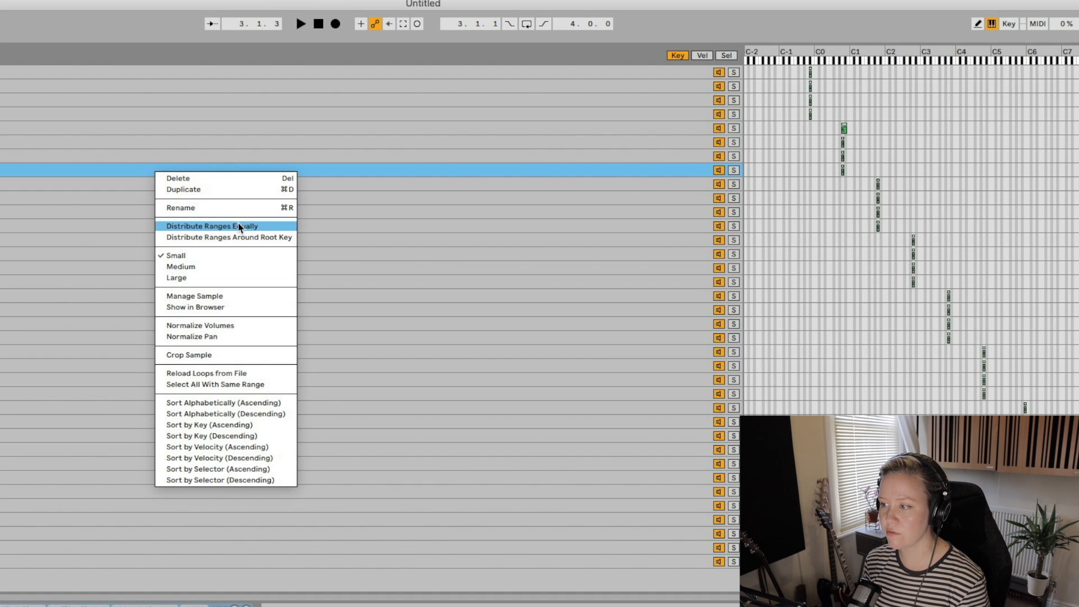
click(285, 227)
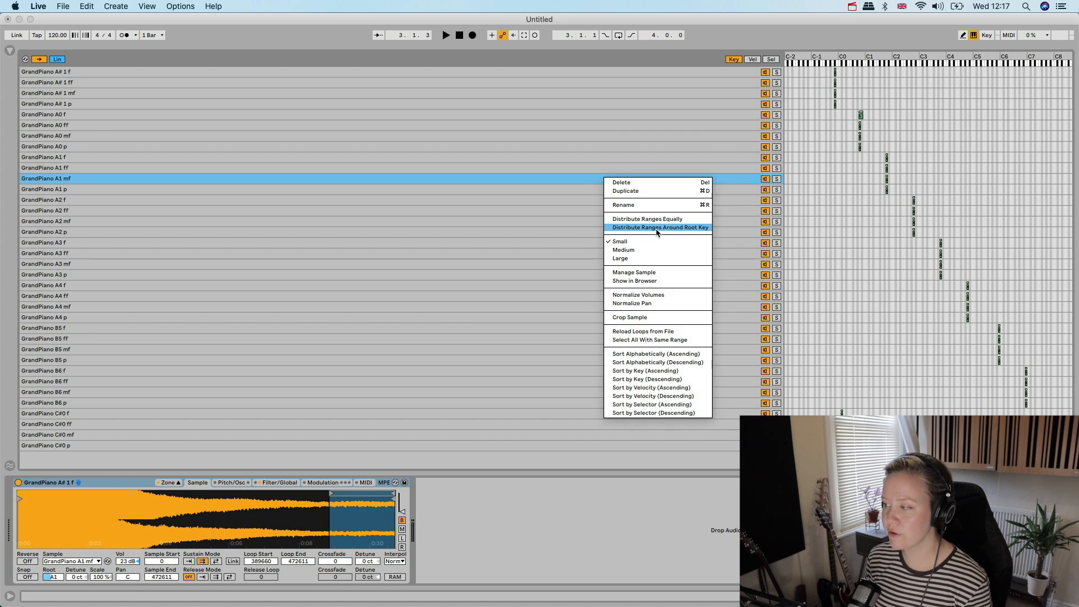
click(577, 276)
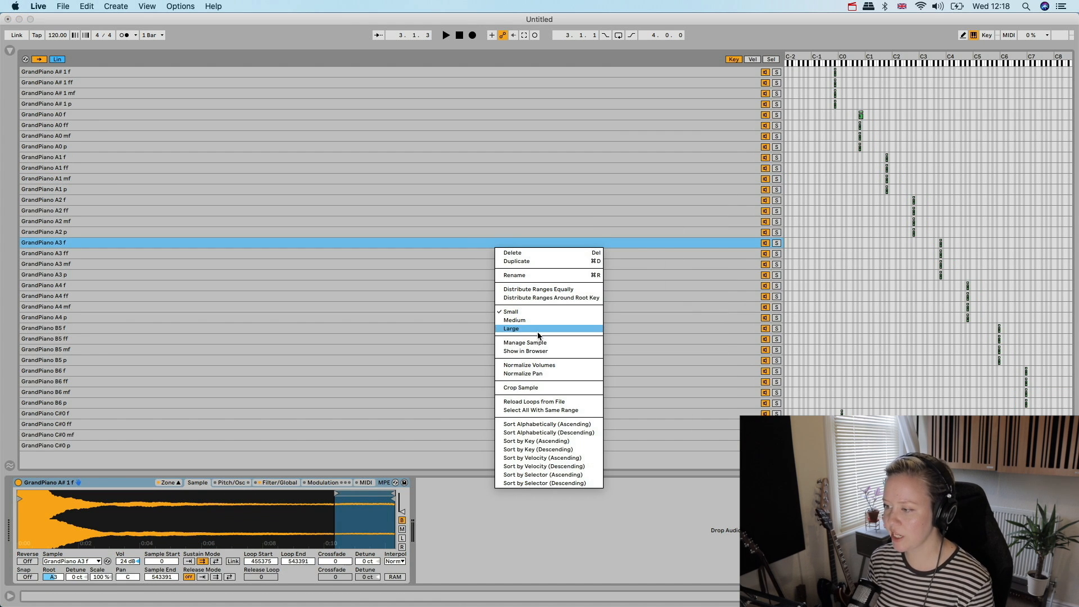
click(576, 347)
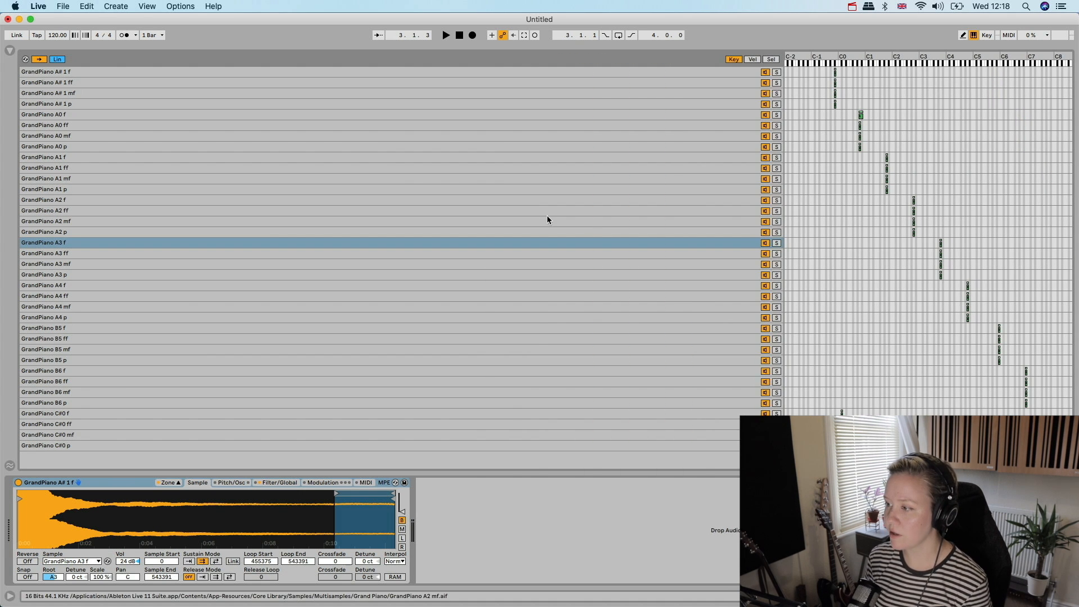
Step: Normalize the volume of the GrandPiano A2 ff layer and the pan of the GrandPiano B6 p layer
right_click(422, 214)
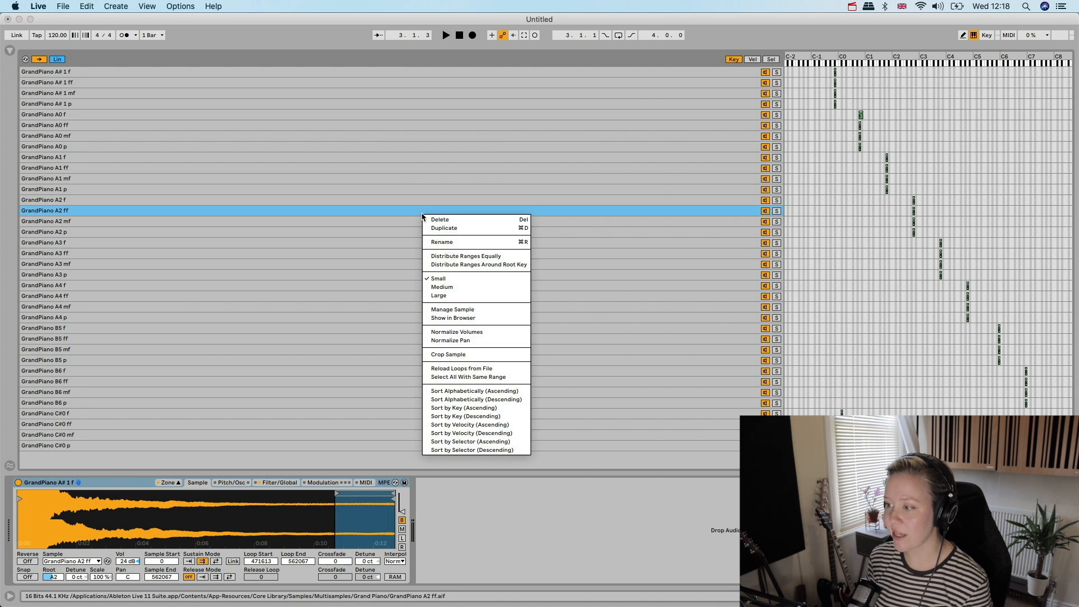
click(490, 335)
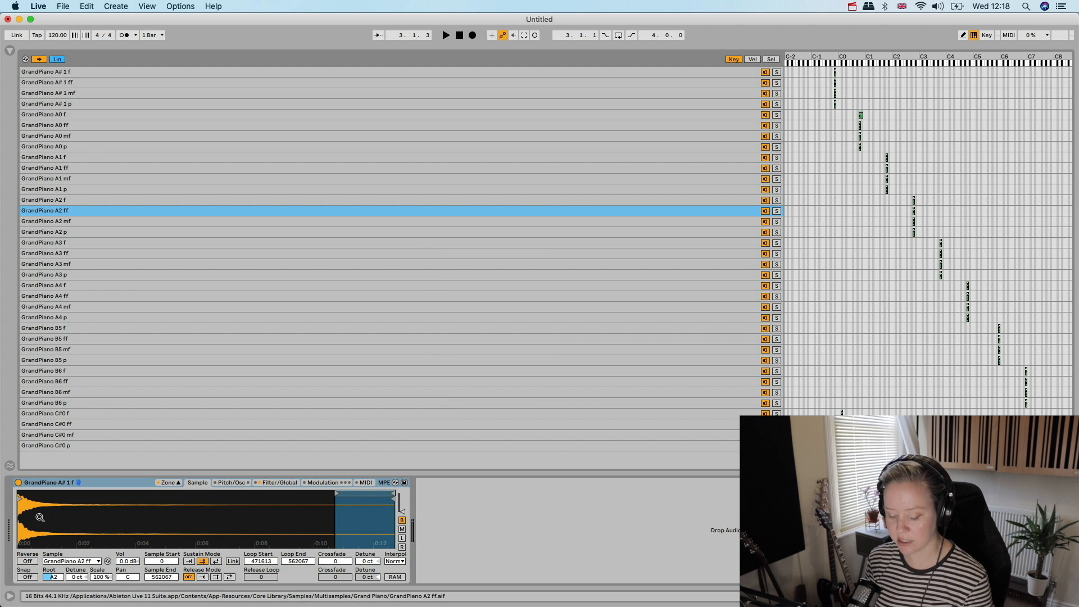
right_click(188, 403)
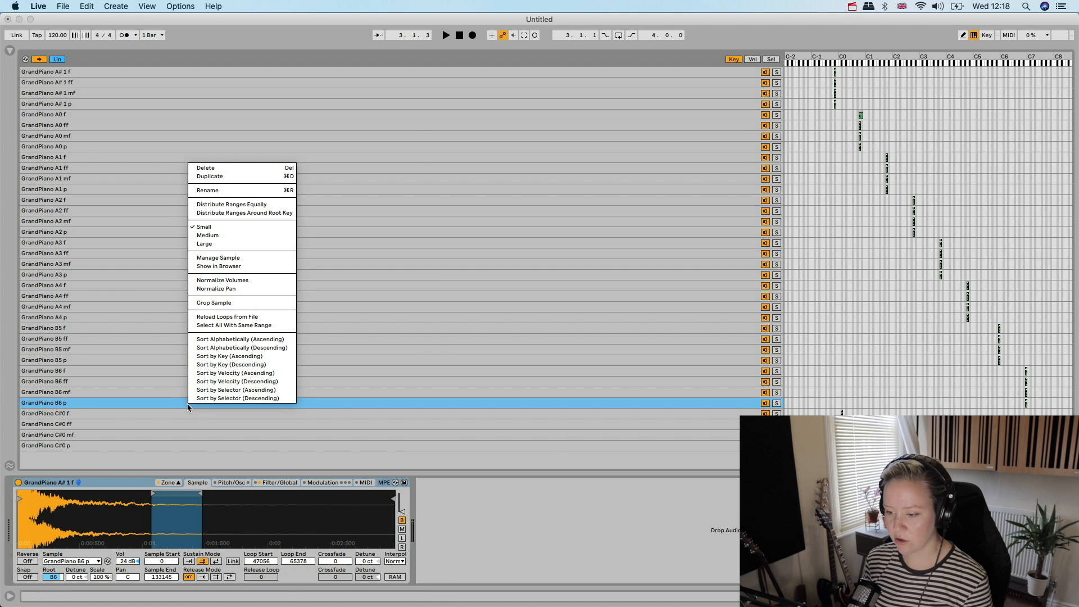
click(240, 293)
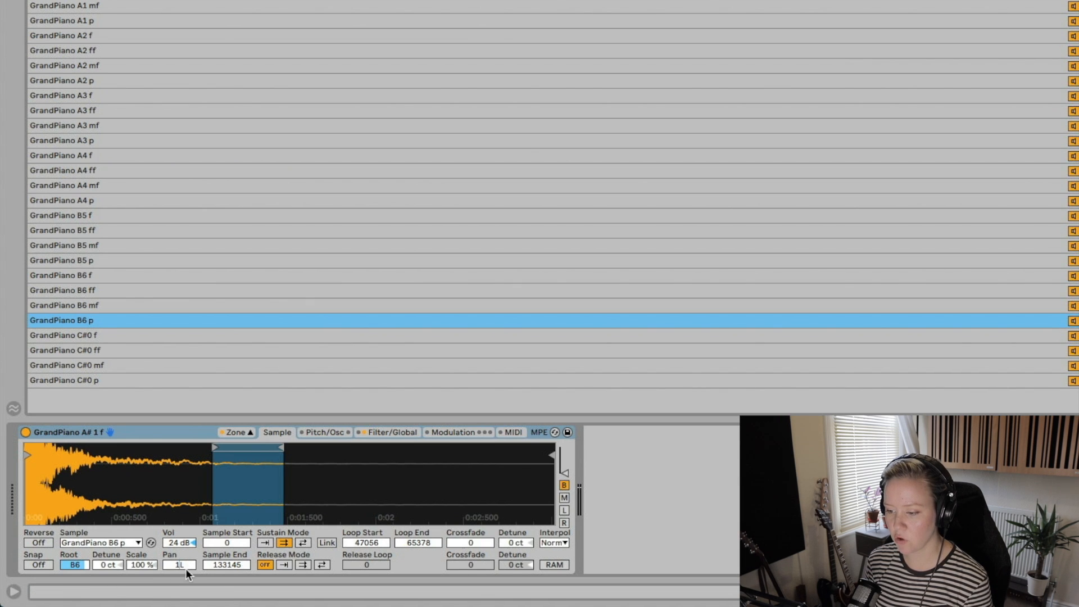
Step: Select all layers with the same range as GrandPiano A# 1 f and open the options for sorting the layers
right_click(417, 203)
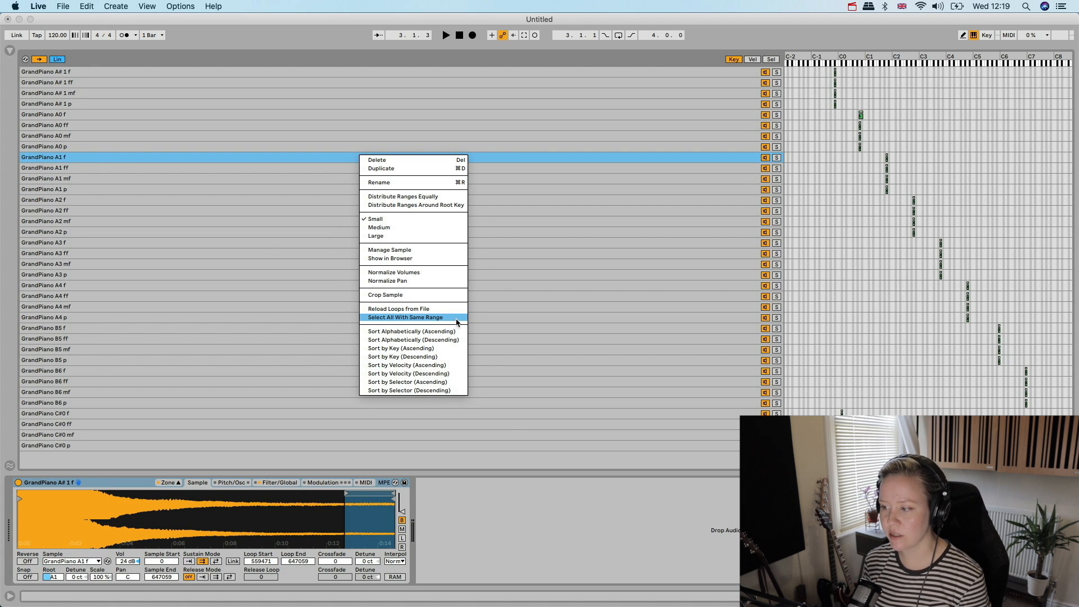
click(456, 322)
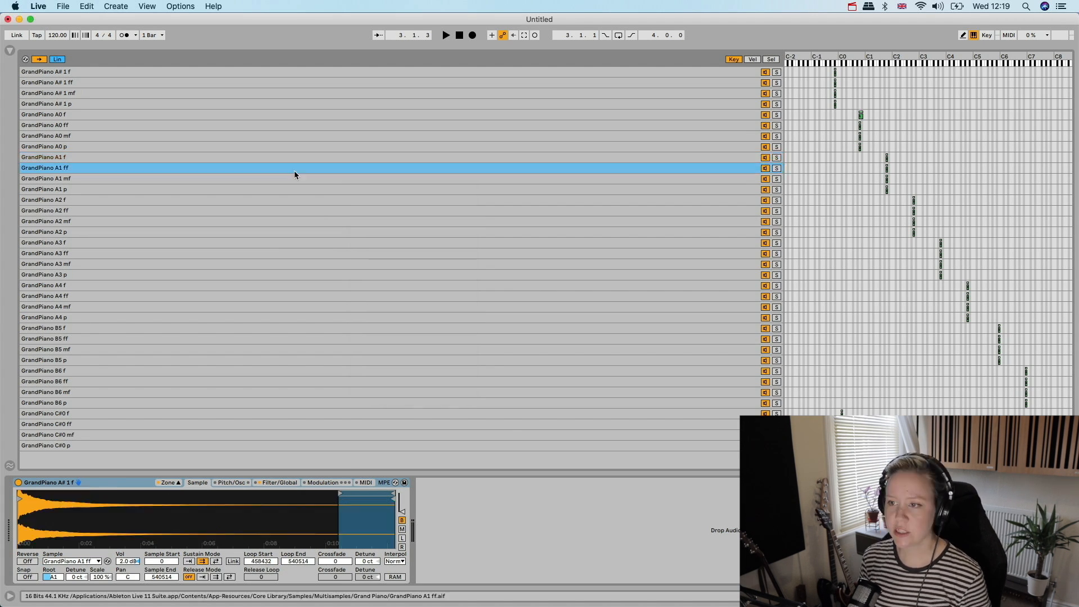
click(240, 74)
right_click(240, 76)
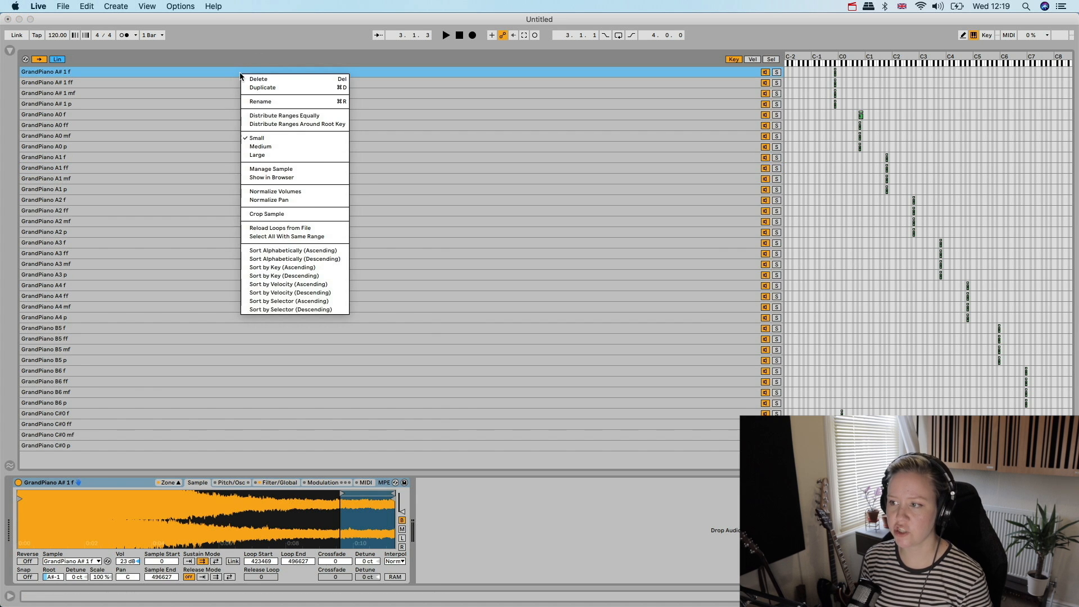
click(335, 236)
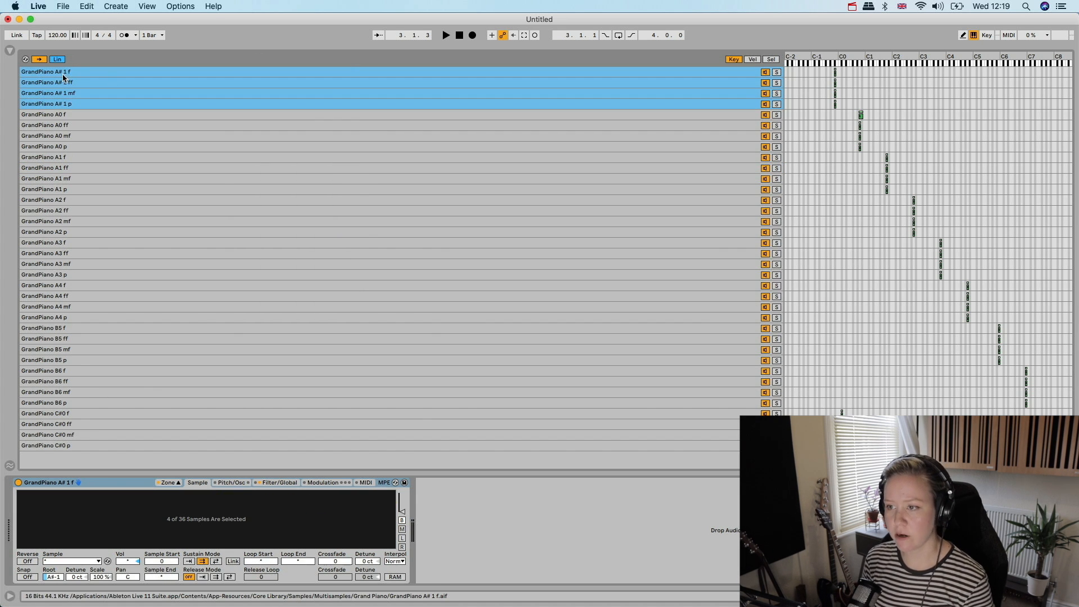
right_click(152, 83)
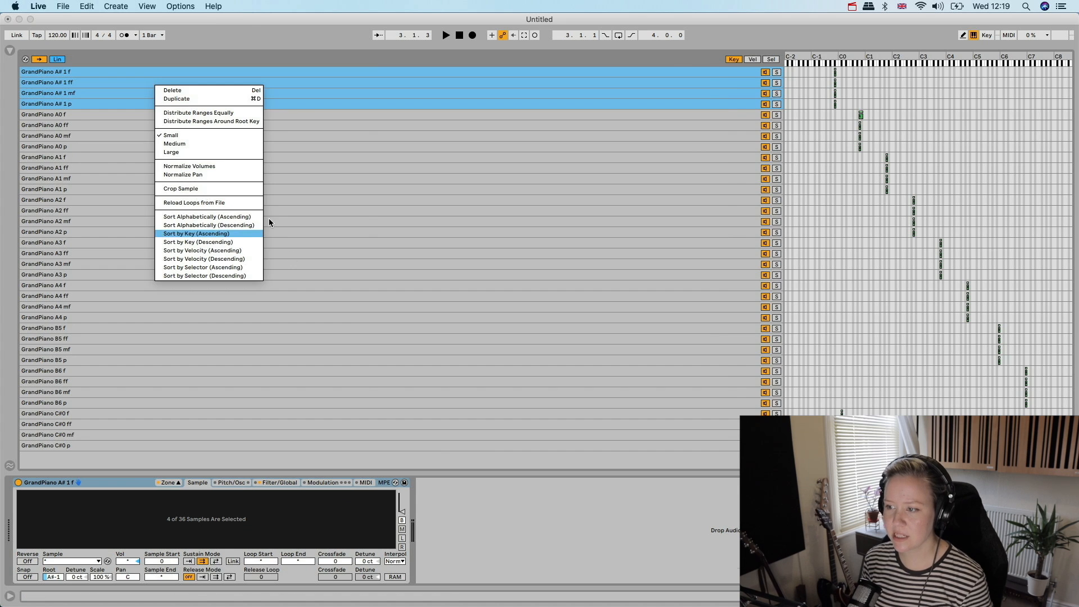
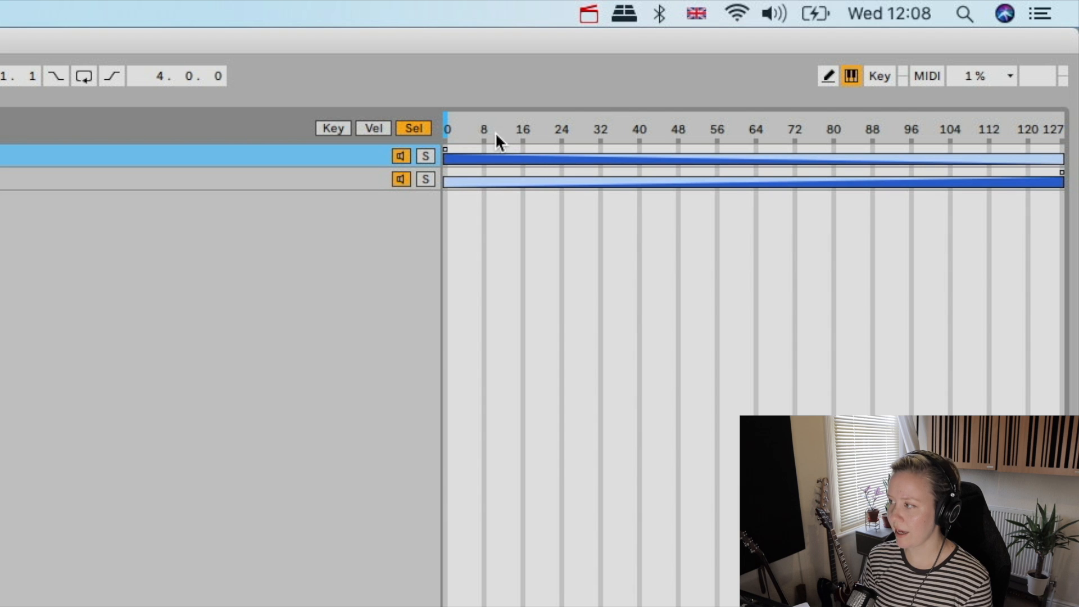
Step: Sweep the sample selector from 0 through about 42, 64 and 105 up to 127 across the two crossfaded layers
drag(453, 119, 649, 119)
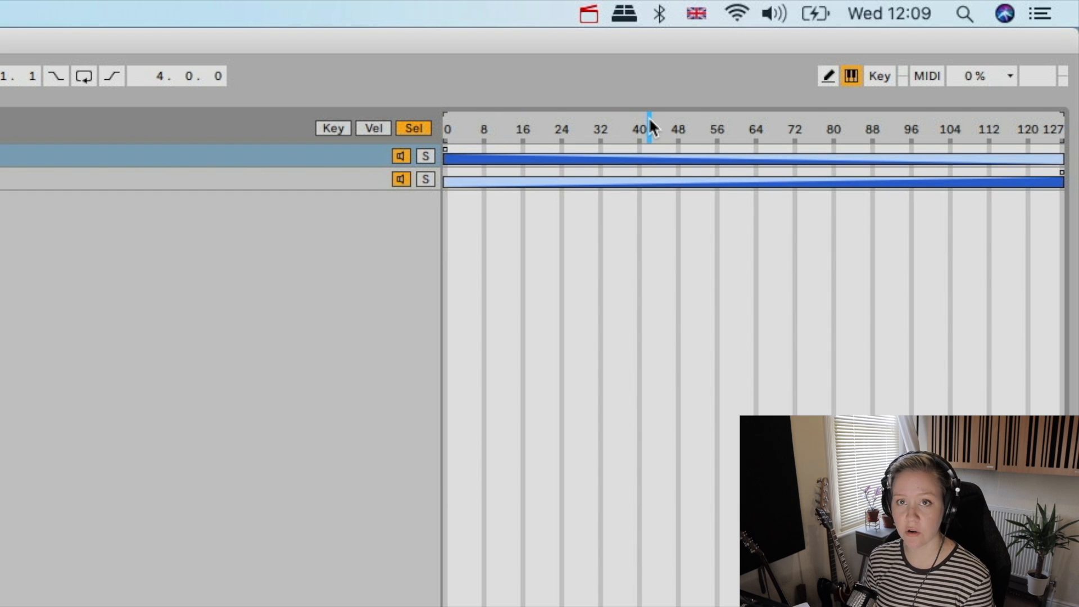
mouse_move(649, 119)
mouse_down()
mouse_move(780, 119)
mouse_move(756, 120)
mouse_up()
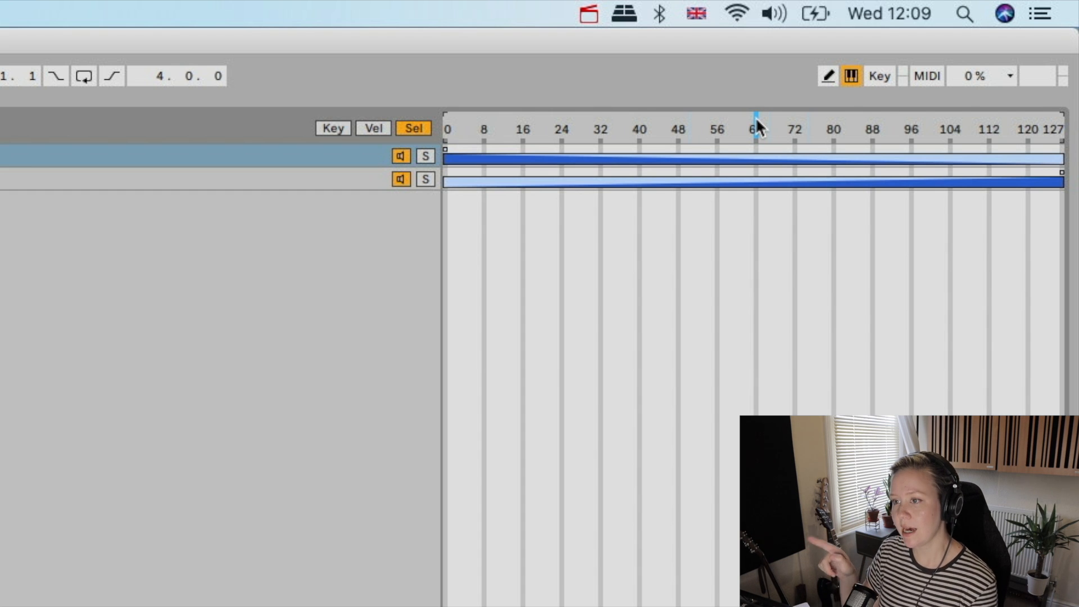
mouse_move(757, 126)
mouse_down()
mouse_move(975, 127)
mouse_move(956, 125)
mouse_up()
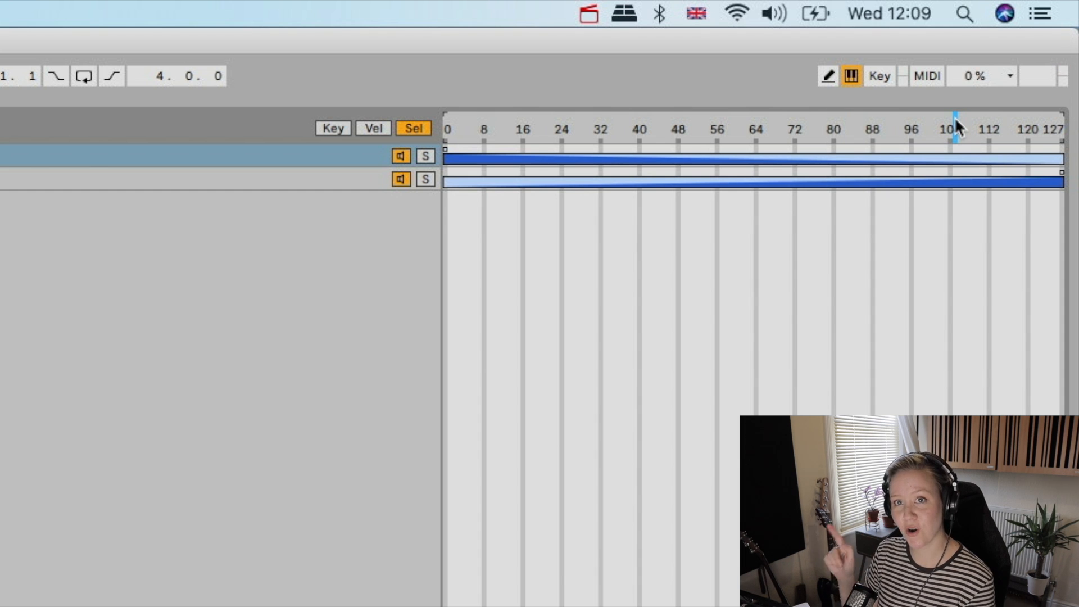
drag(955, 119, 1062, 127)
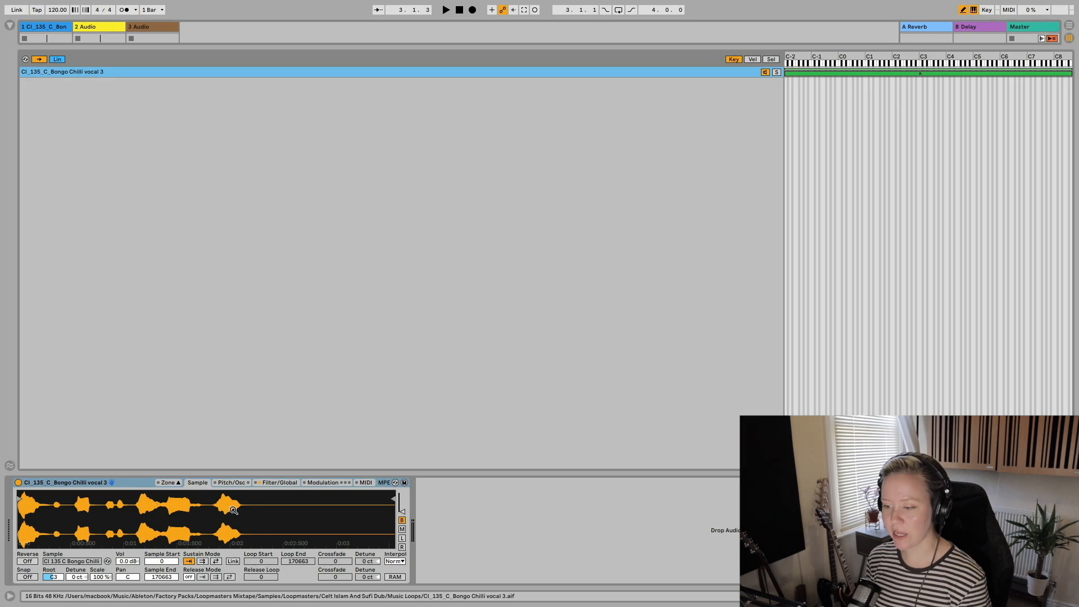
Step: Compare the waveforms of the CI_135_C_Bongo Chilli vocal 3 and 00DB_Pads_singing_bowl_D layers by selecting them alternately in the zone editor
click(177, 484)
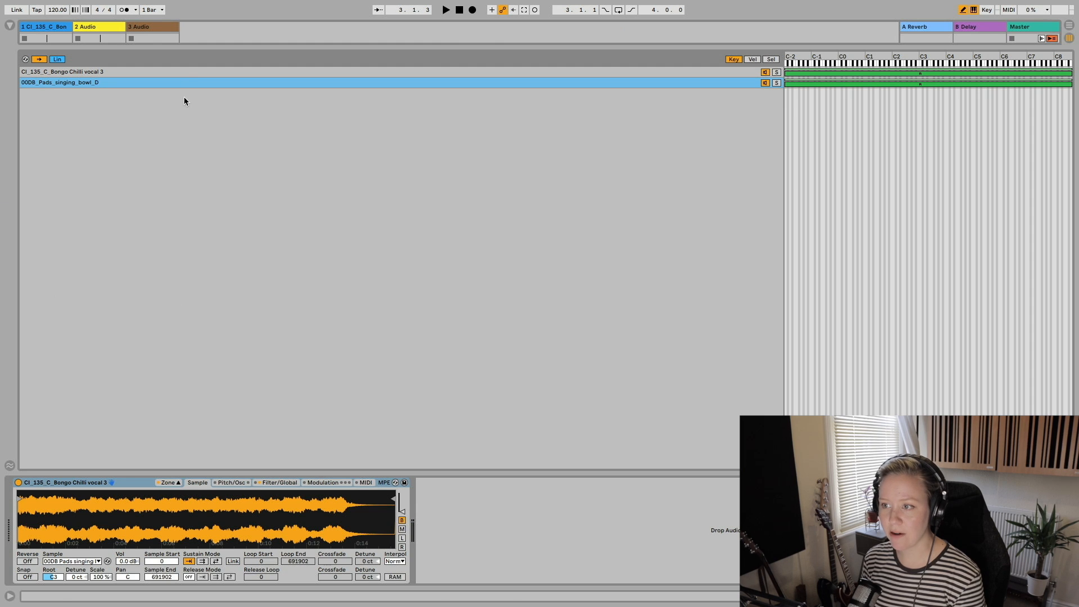
click(170, 71)
click(170, 82)
click(171, 70)
click(169, 85)
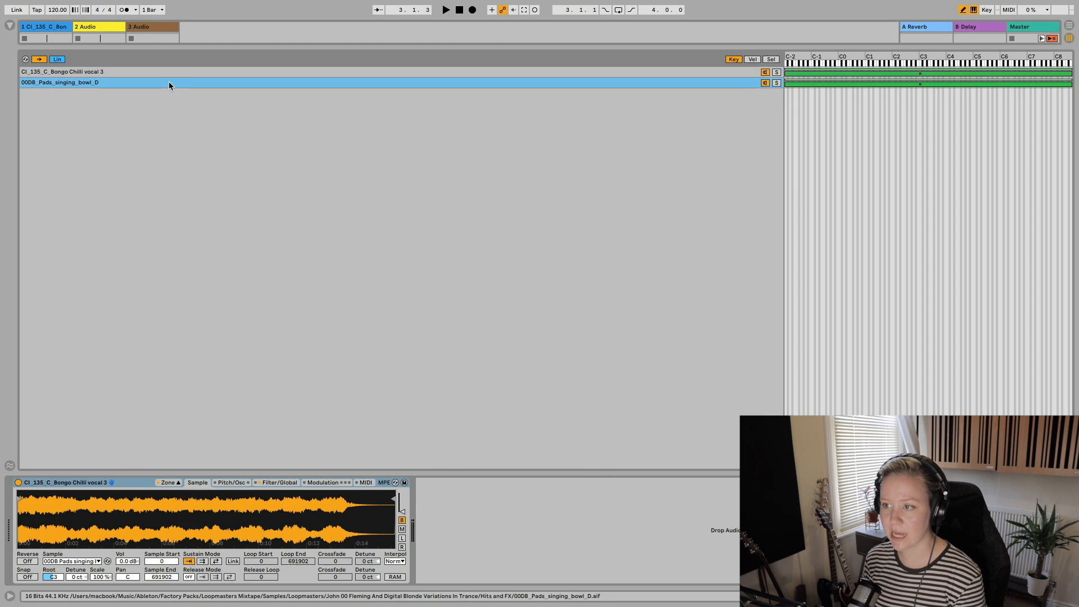
click(169, 74)
click(166, 84)
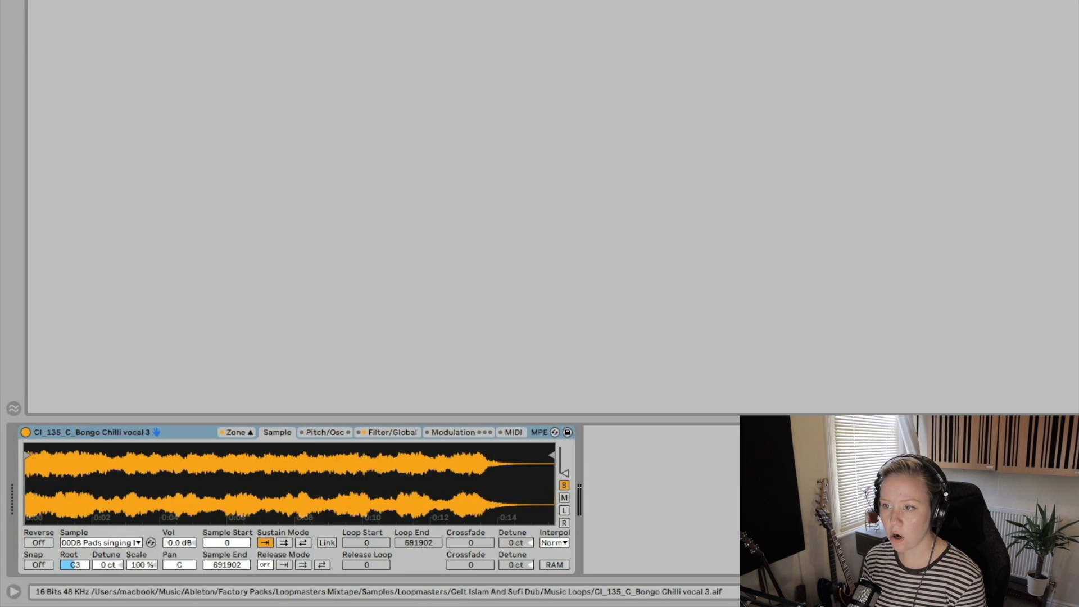
Step: Switch the displayed sample to 00DB Pads singing bowl D and back to CI 135 C Bongo Chilli vocal 3 with the sample chooser
click(119, 540)
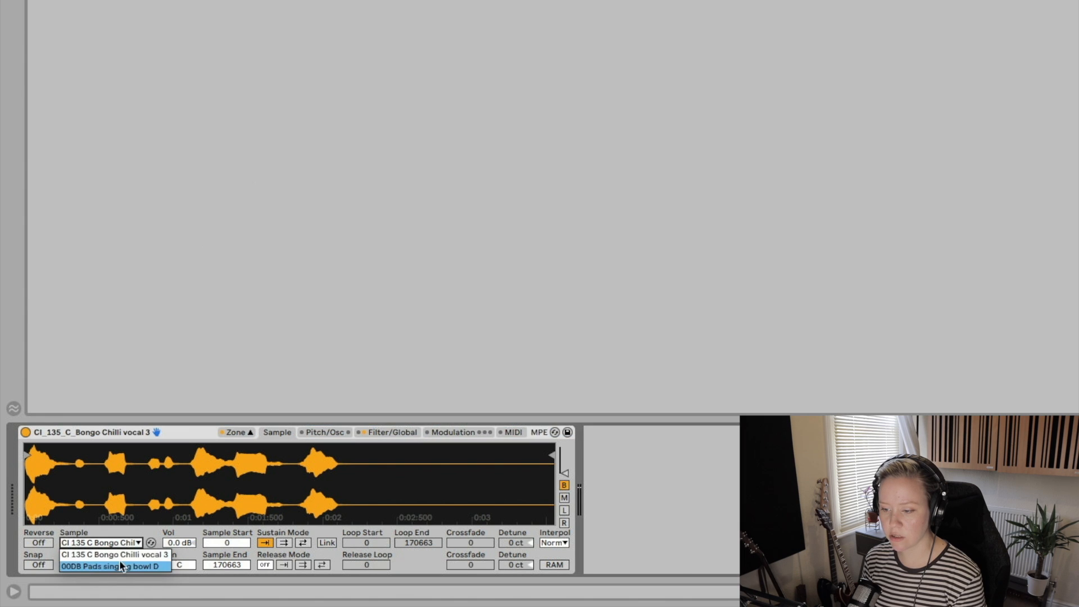
click(119, 565)
click(116, 542)
click(113, 548)
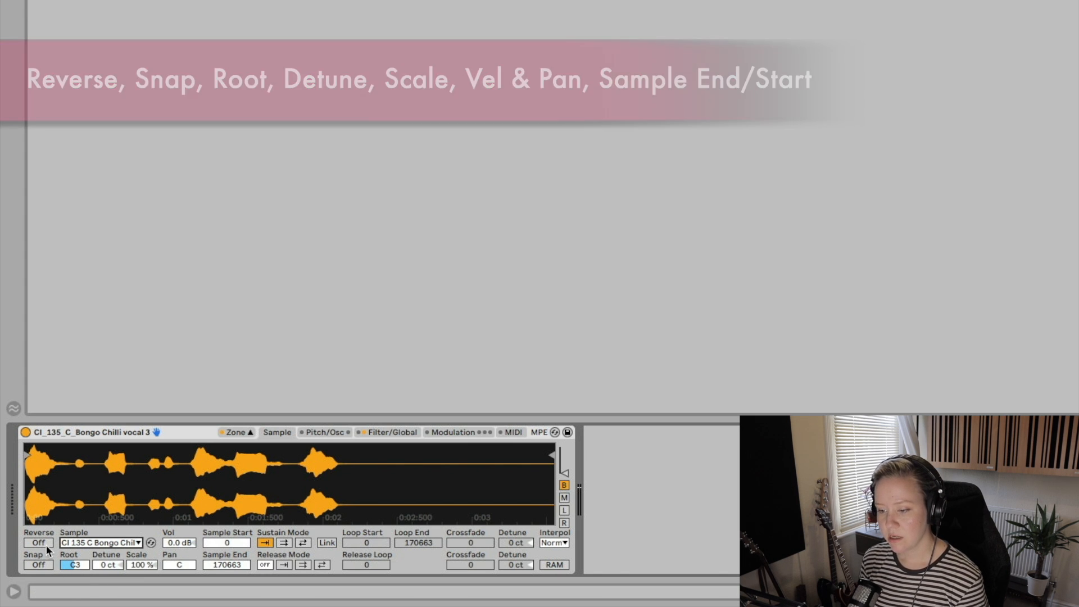
Step: Try Reverse playback on the Bongo Chilli vocal and audition the sample at C3
click(39, 541)
key(a)
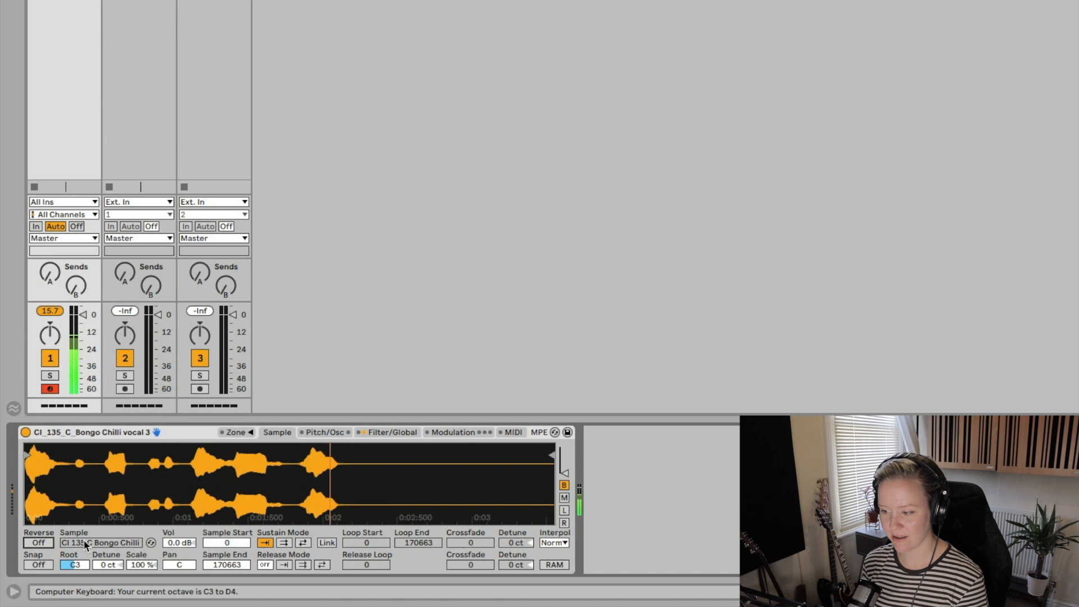
key(a)
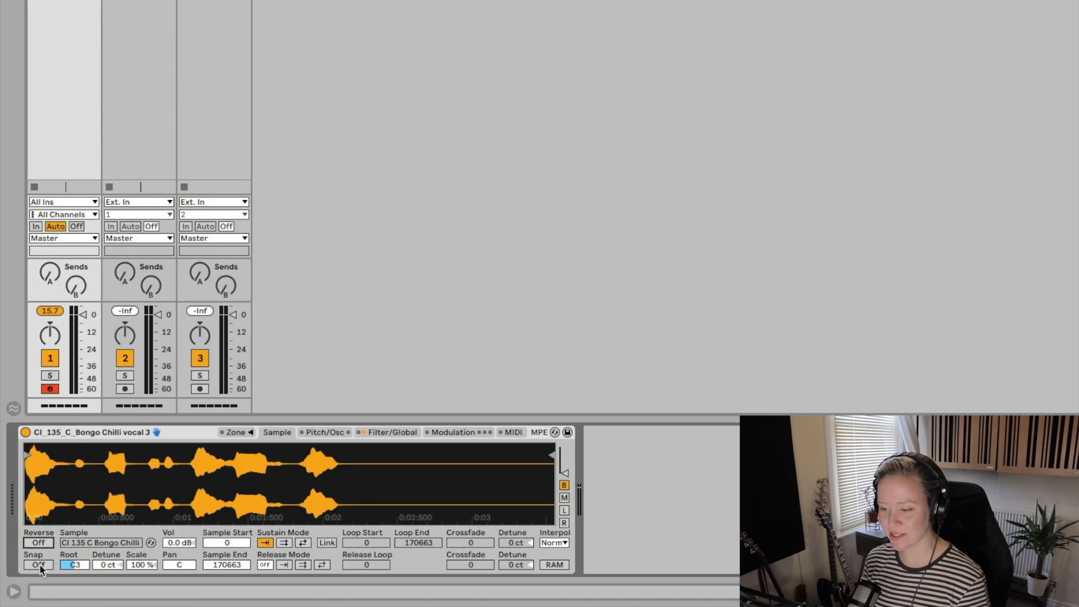
Step: Trim the vocal sample to start at about 51985 and end at about 100928
mouse_move(552, 455)
mouse_down()
mouse_move(338, 454)
mouse_move(360, 454)
mouse_up()
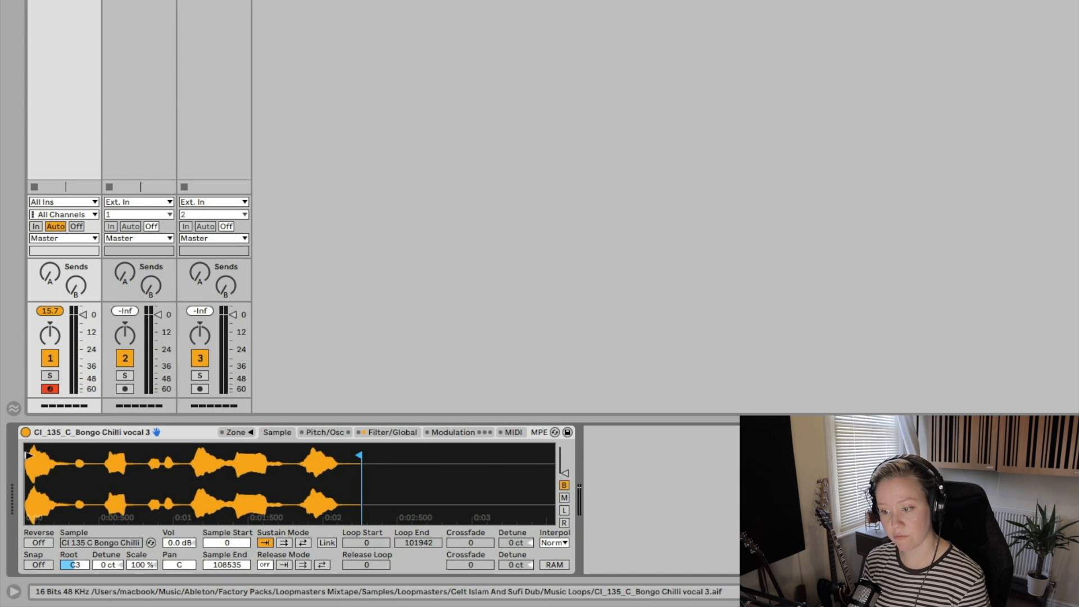
drag(29, 456, 227, 458)
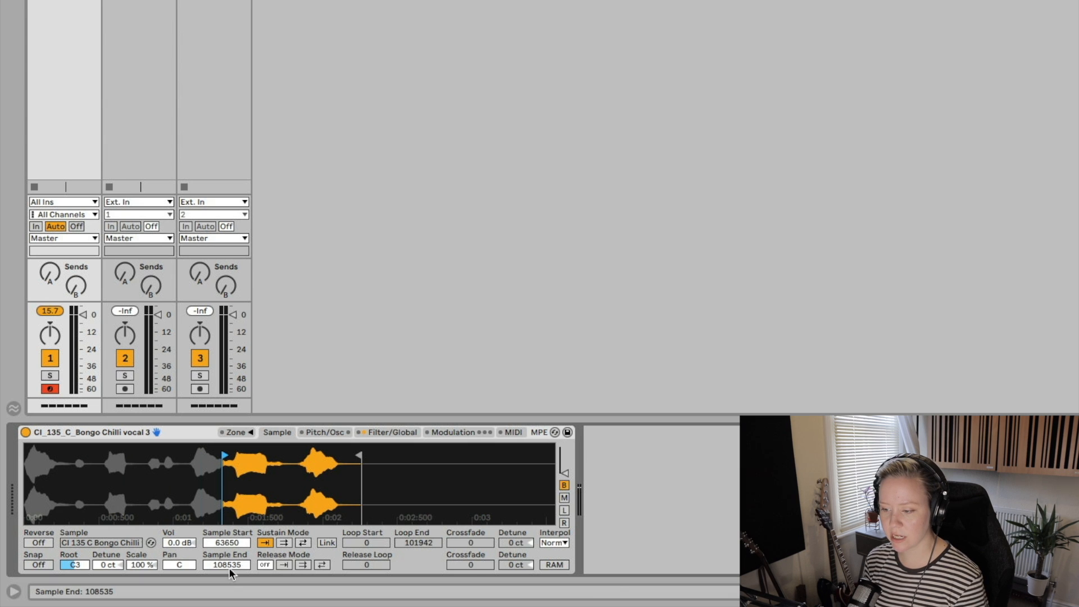
mouse_move(359, 454)
mouse_down()
mouse_move(308, 454)
mouse_move(345, 455)
mouse_move(330, 457)
mouse_up()
drag(230, 455, 187, 455)
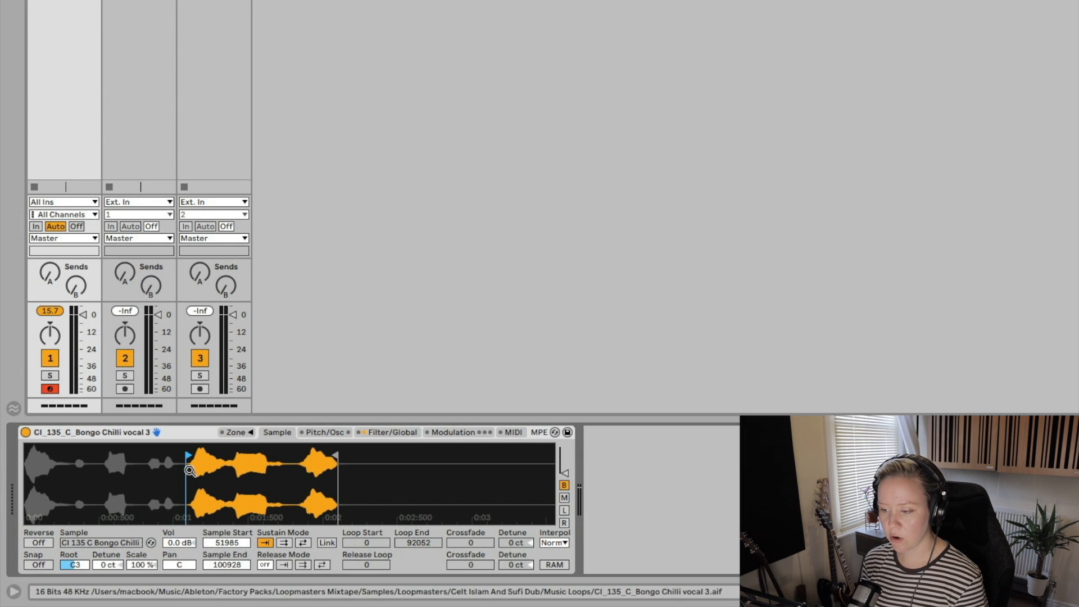
Step: Examine the waveform closely around the sample start marker to see where it sits relative to the zero crossing
drag(185, 498, 184, 499)
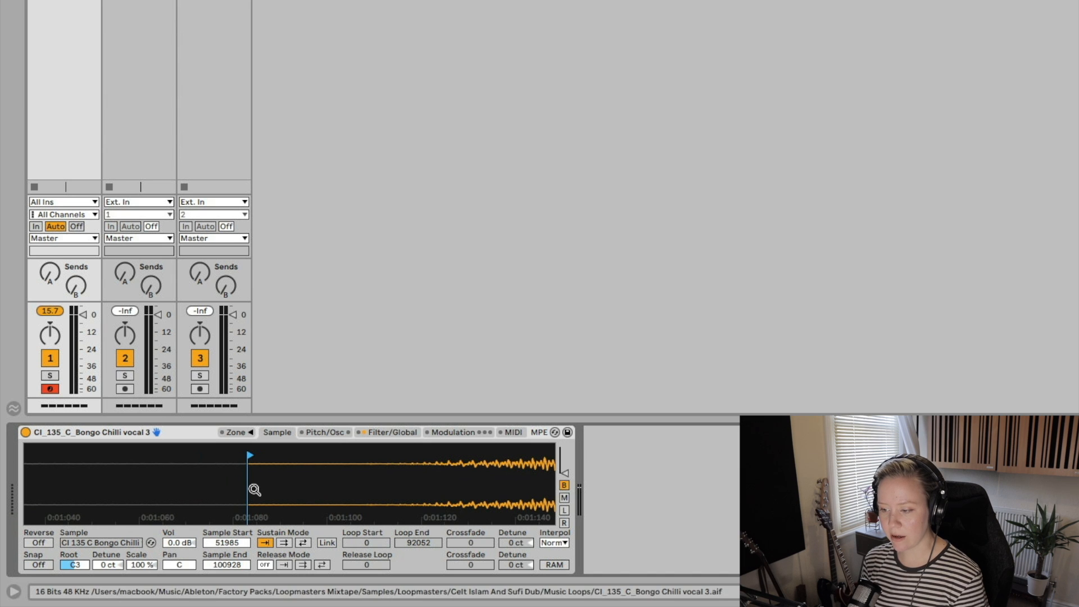
drag(254, 490, 255, 489)
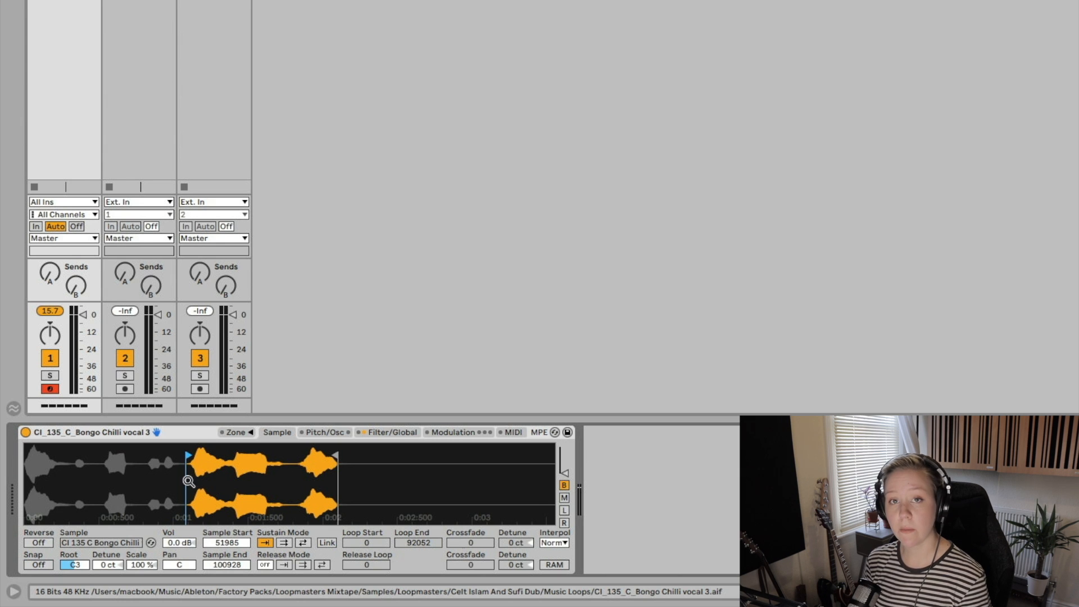
drag(181, 482, 181, 482)
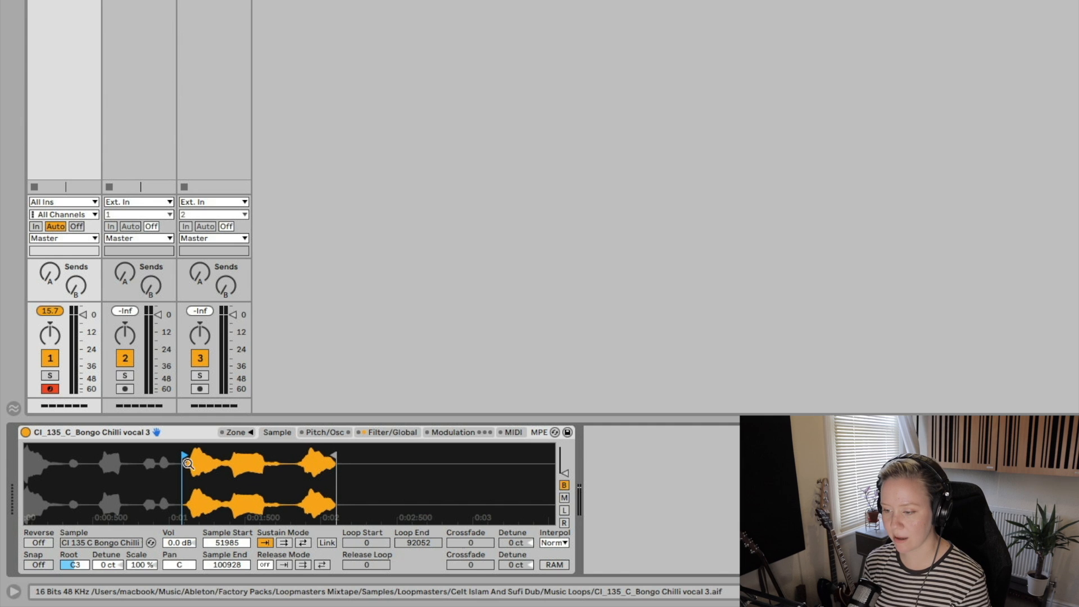
scroll(189, 455, up, 5)
scroll(152, 466, up, 10)
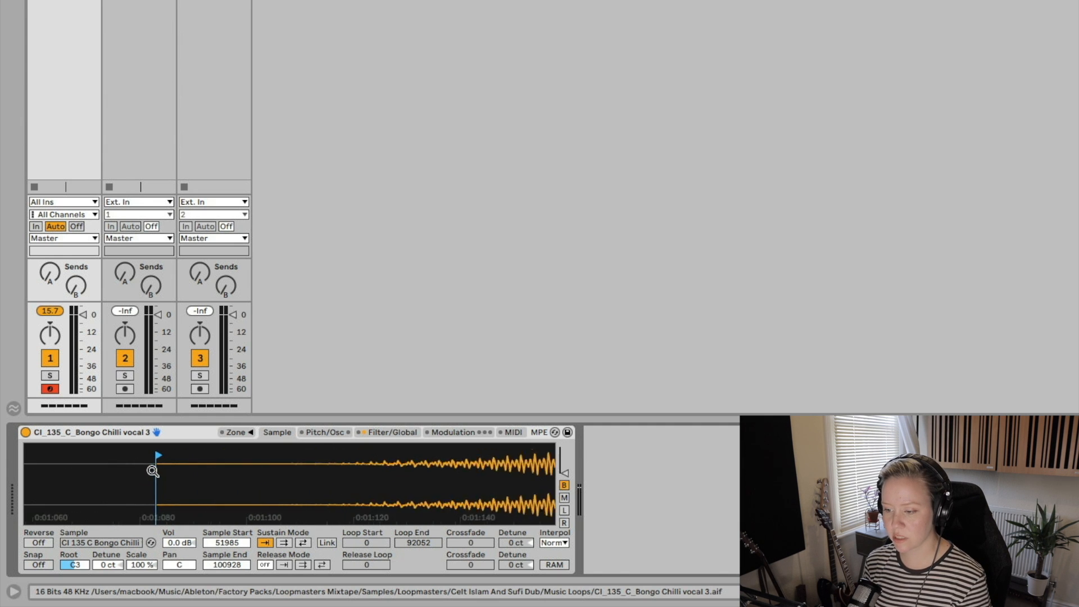
scroll(153, 471, up, 6)
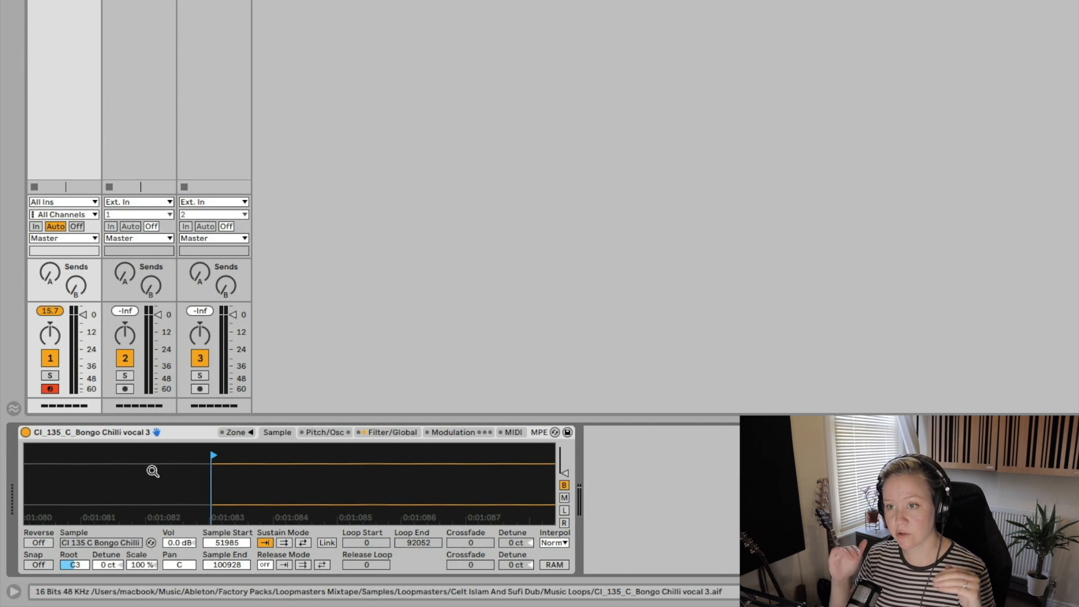
scroll(153, 471, left, 3)
scroll(330, 467, down, 10)
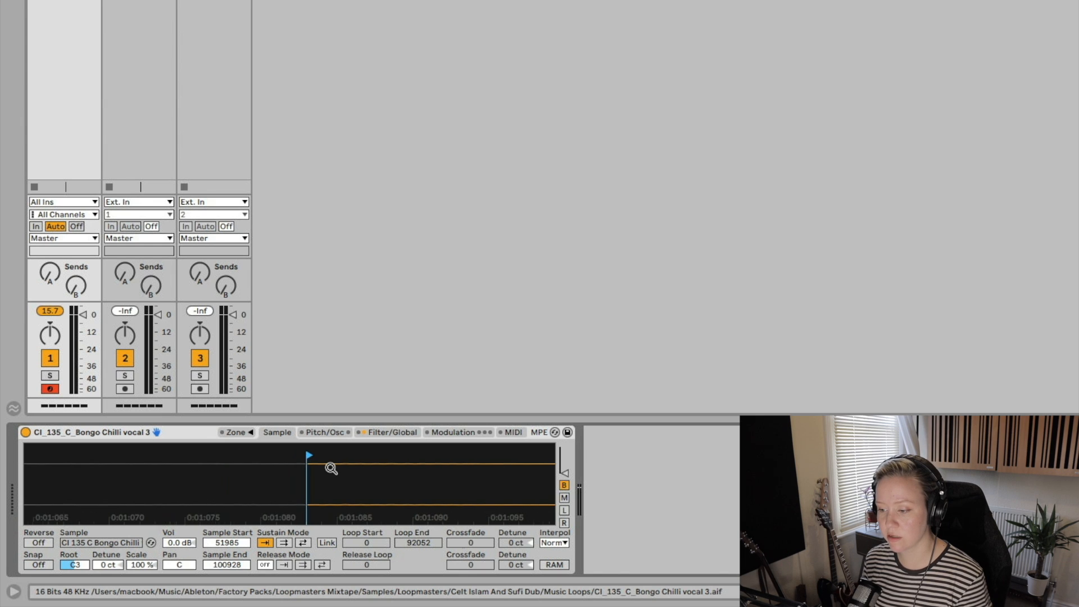
scroll(333, 465, down, 10)
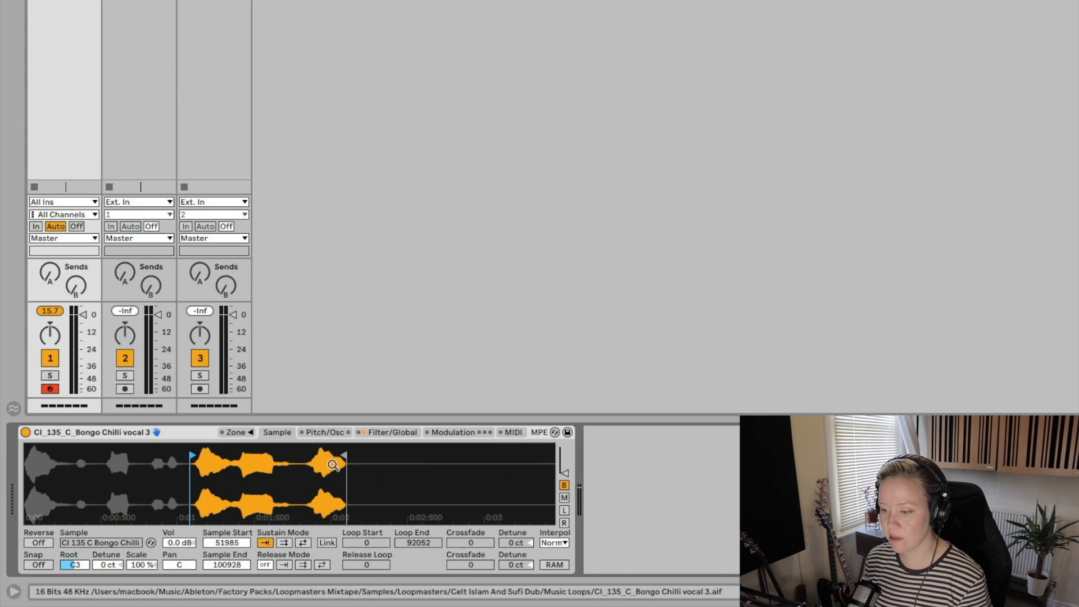
Step: Turn Snap on, and move the sample end to 79675 and the sample start to 52069
click(38, 565)
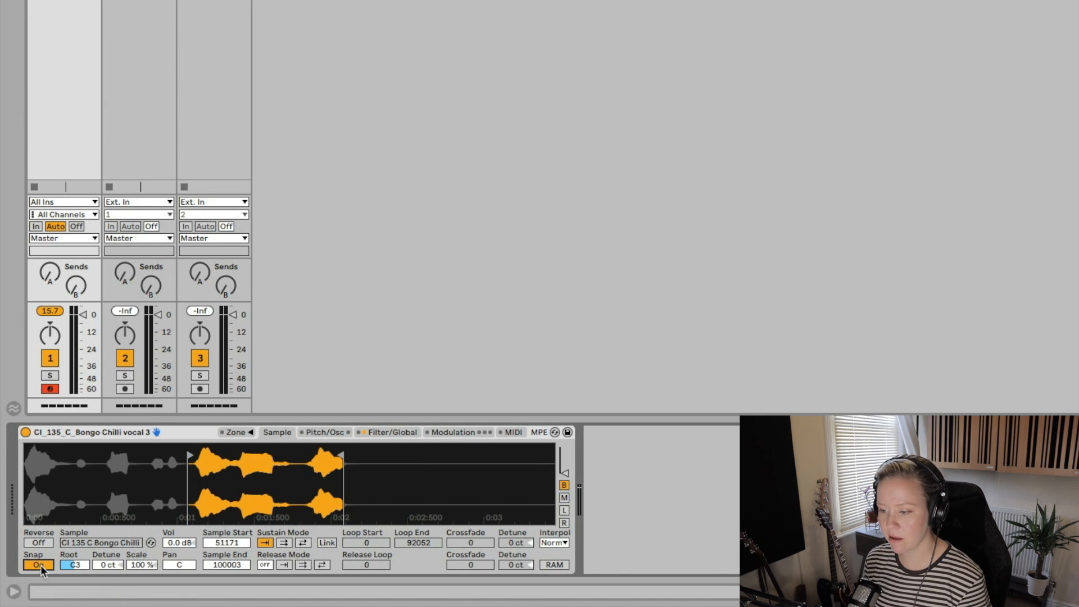
click(39, 564)
click(39, 565)
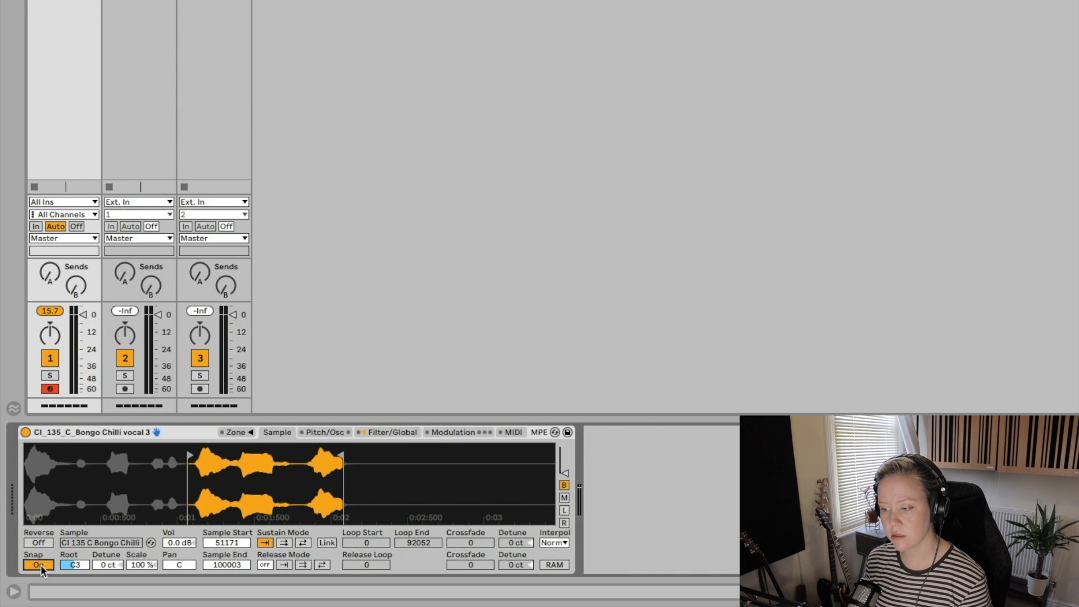
click(39, 565)
click(40, 565)
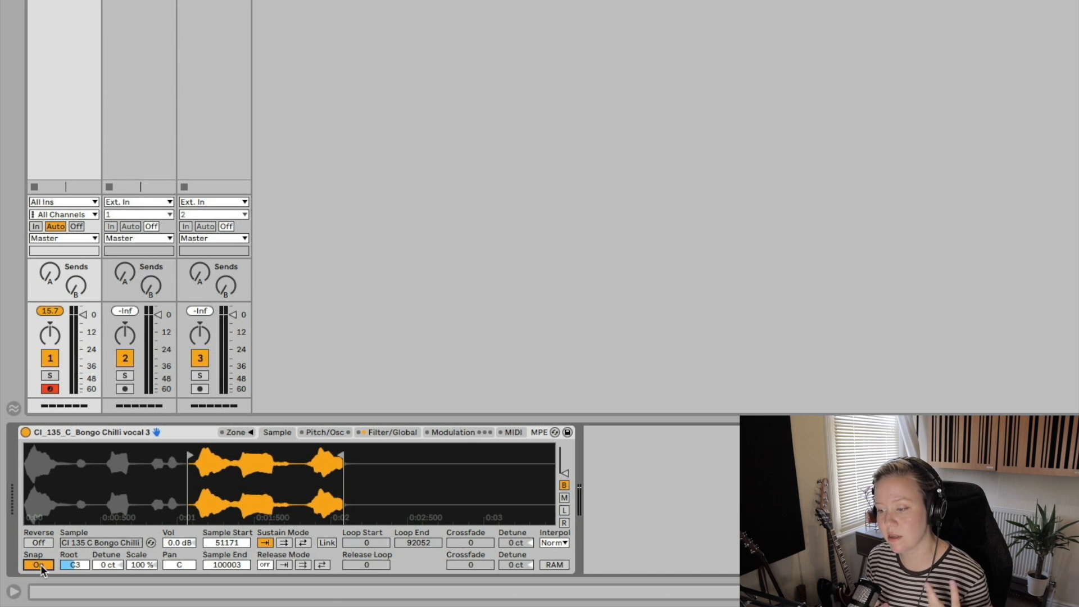
drag(341, 456, 278, 461)
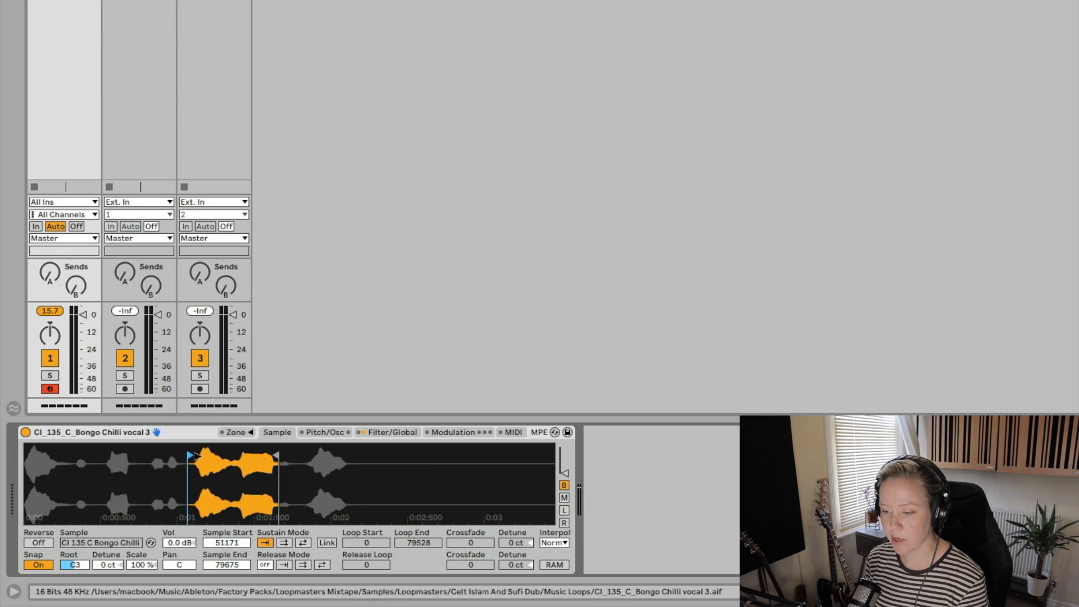
drag(196, 456, 199, 457)
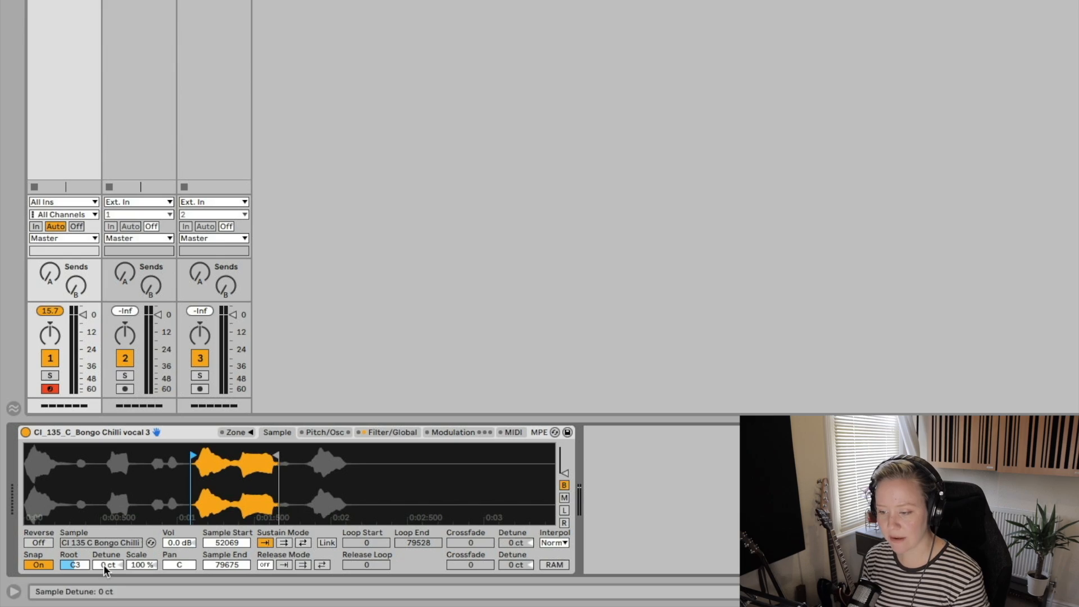
Step: Try detuning the vocal sample and reset its Detune to 0 ct
mouse_move(104, 564)
mouse_down()
mouse_move(106, 545)
mouse_move(106, 588)
mouse_move(105, 543)
mouse_up()
double_click(106, 565)
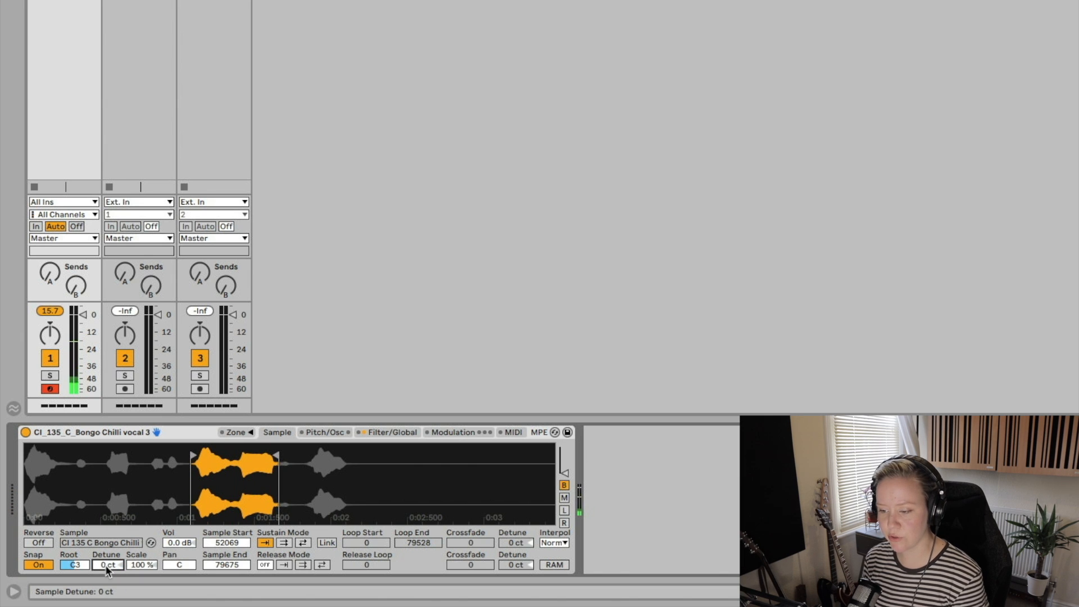
Step: Set the sample's Scale to 0 % and audition it on ascending and descending notes
click(140, 565)
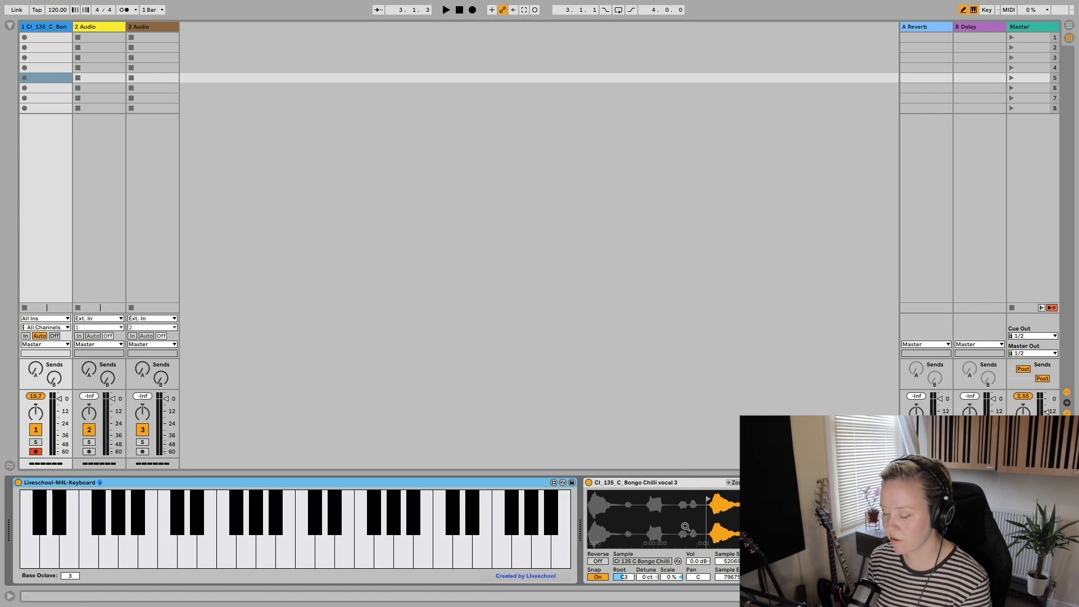
key(a)
key(s)
key(d)
key(f)
key(g)
key(h)
key(j)
key(k)
key(l)
key(k)
key(j)
key(h)
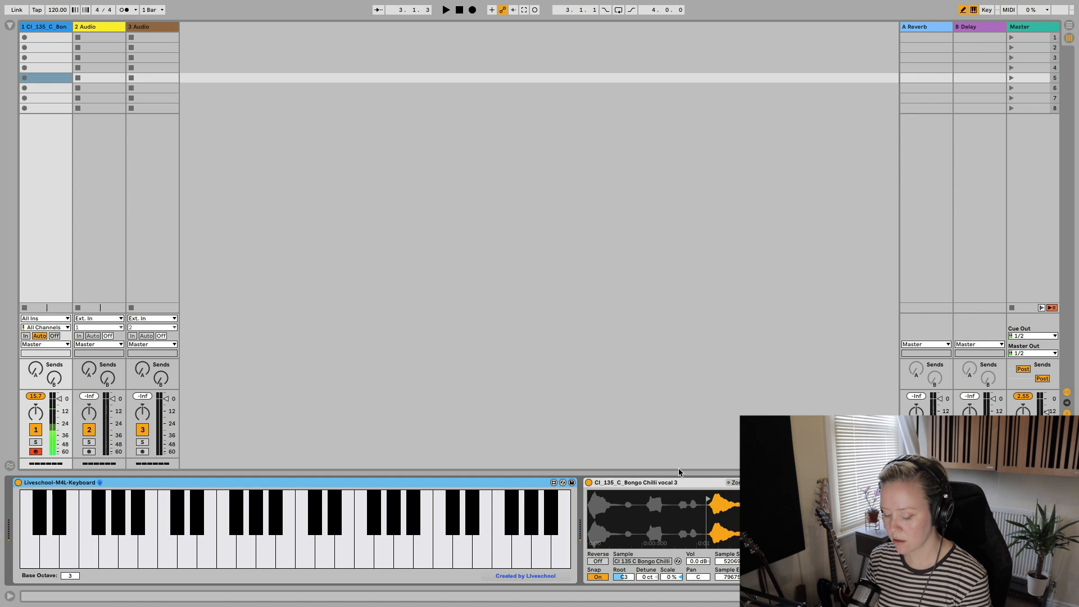
key(x)
key(k)
key(l)
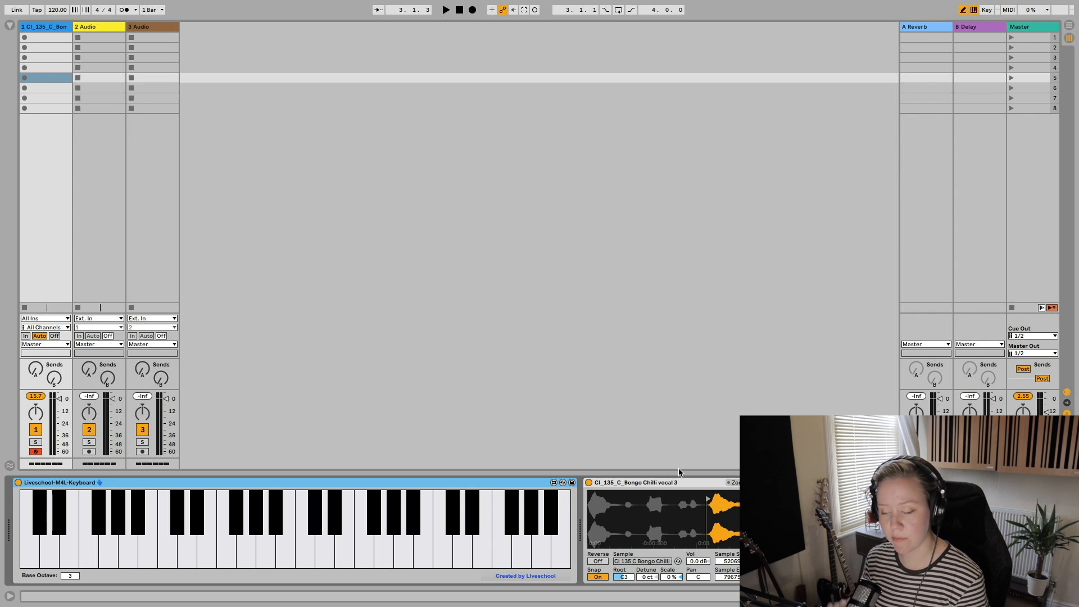
Step: Reset the sample's Scale to its default and audition it up the white keys
double_click(673, 579)
key(a)
key(a)
key(s)
key(d)
key(f)
key(g)
key(h)
key(j)
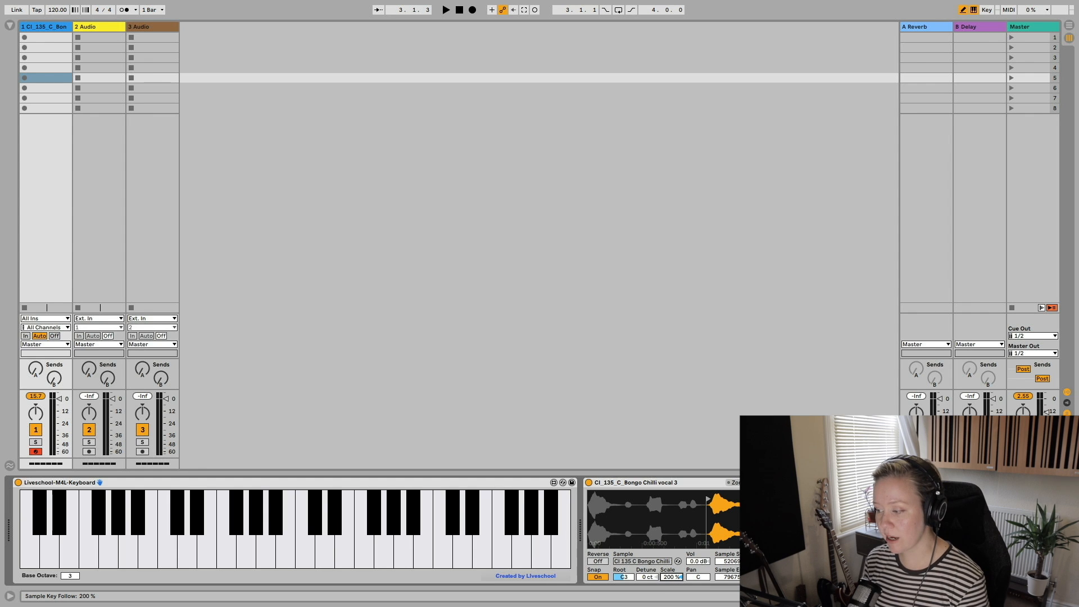
Step: Audition the vocal on rising notes with the sample's Scale at 200 %
key(a)
key(s)
key(d)
key(f)
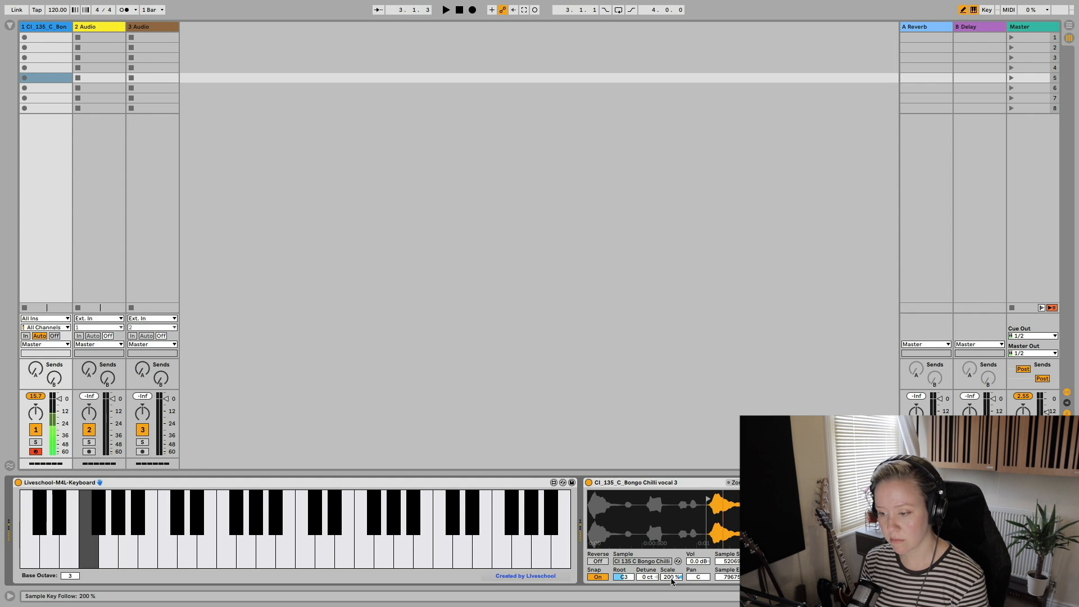
key(g)
key(h)
key(j)
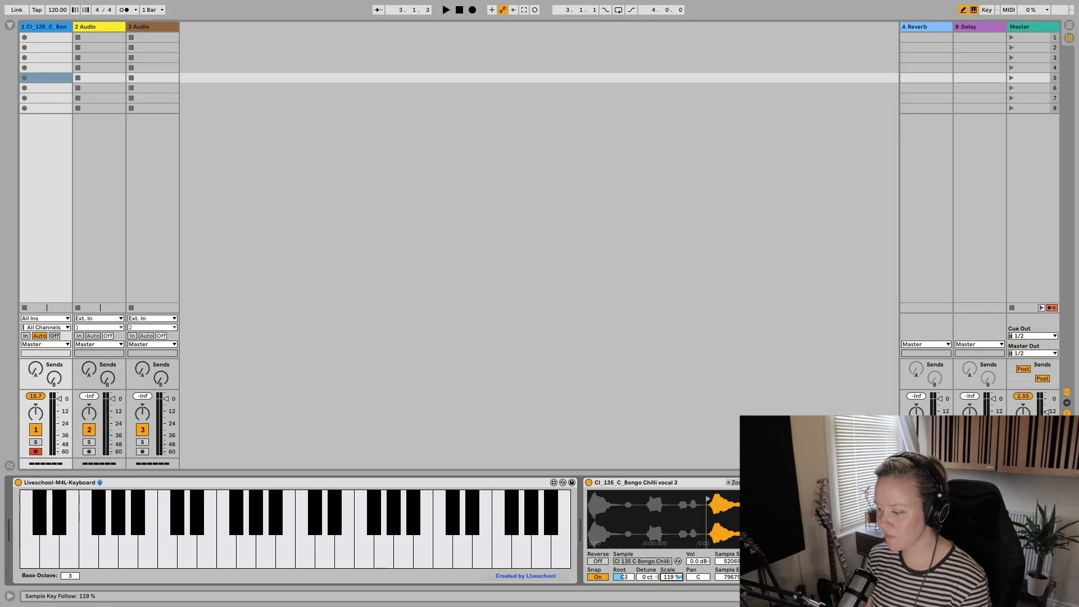
Step: Set the sample's Scale to about -109 % and audition it on rising notes
drag(672, 578, 671, 562)
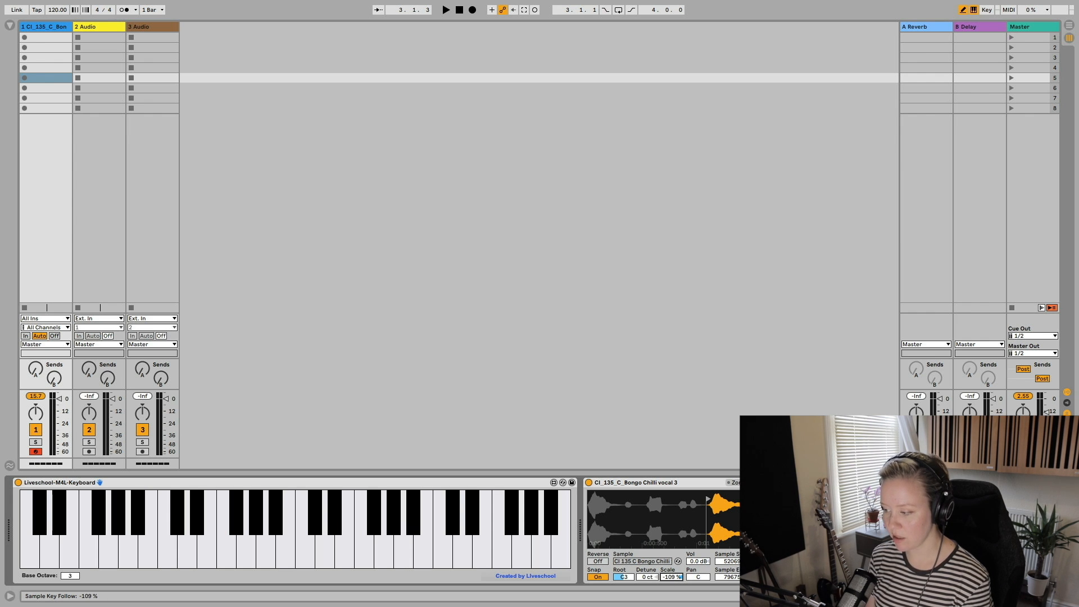
key(a)
key(s)
key(f)
key(g)
key(h)
key(j)
key(k)
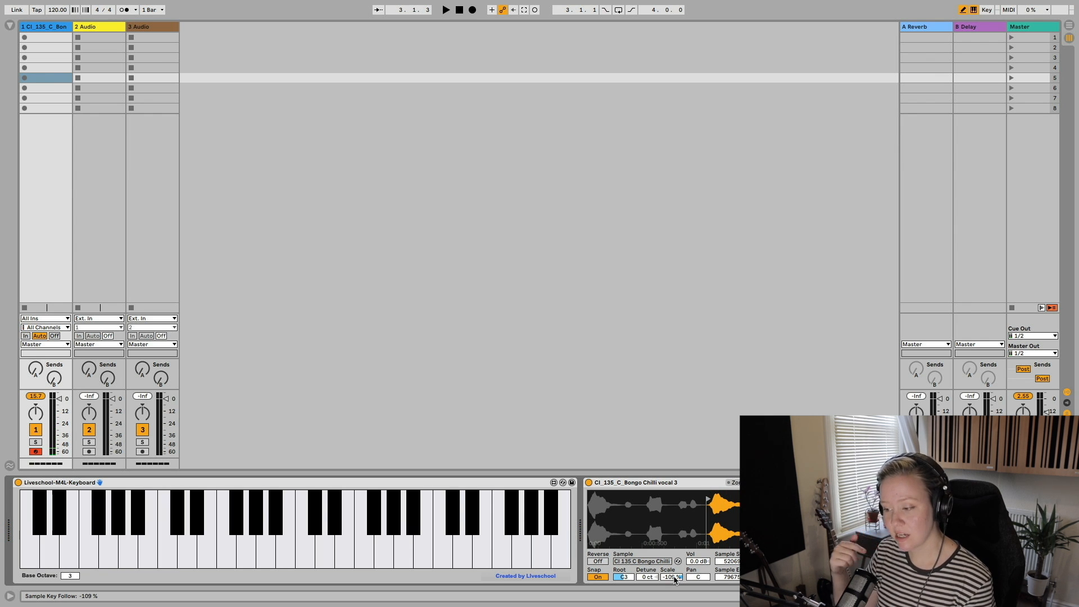
Step: Lower the sample's Scale to -200 % and audition it up the octave
drag(675, 580, 674, 605)
key(a)
key(s)
key(d)
key(f)
key(g)
key(h)
key(j)
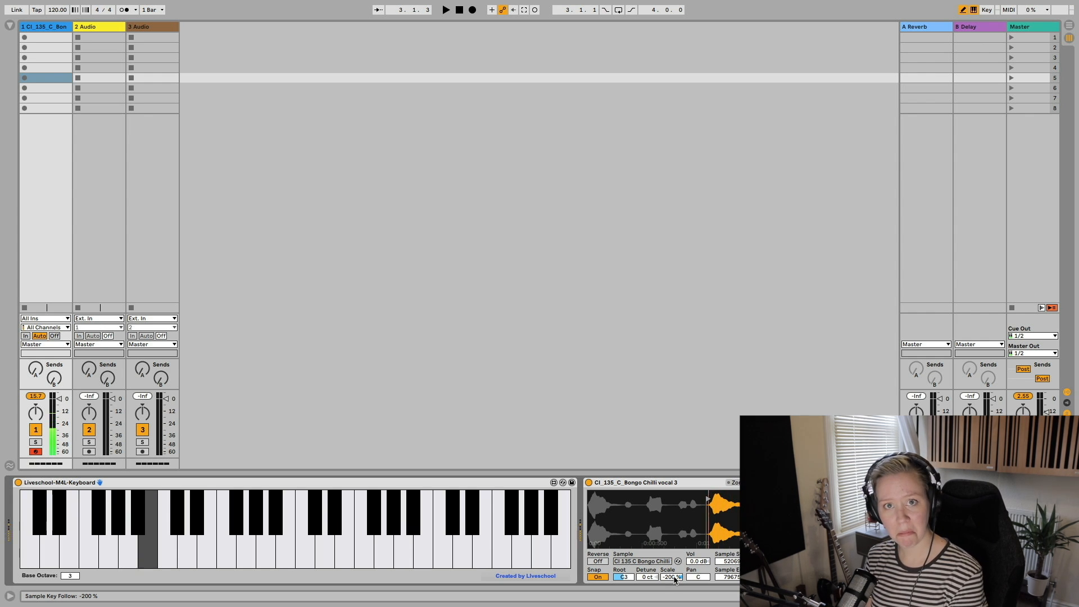
key(k)
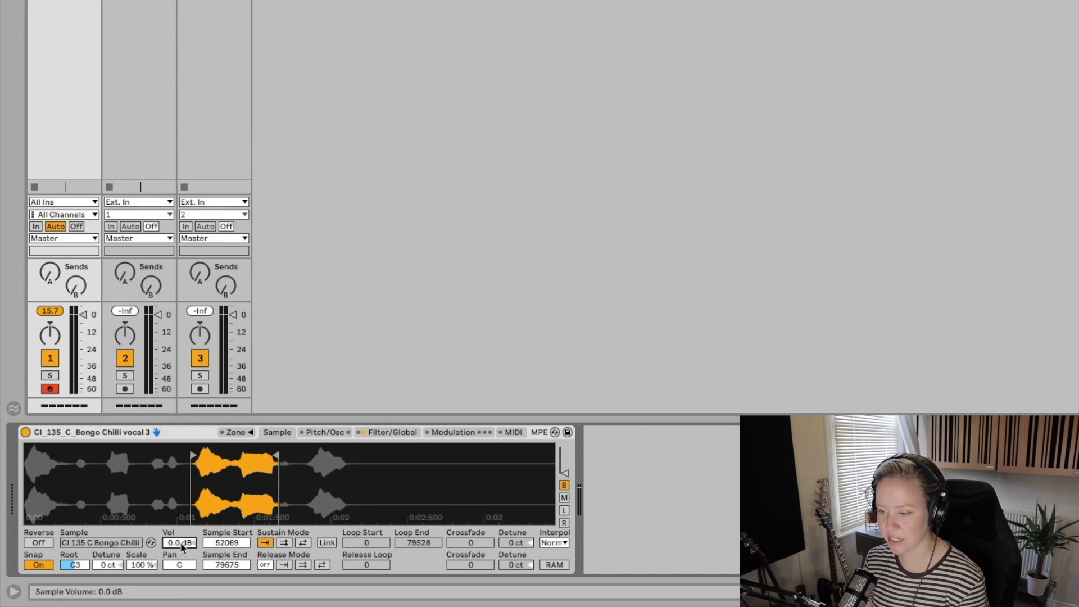
Step: Try the sample's Pan, return it to centre, and view the Pitch/Osc and Filter/Global settings
drag(180, 564, 180, 545)
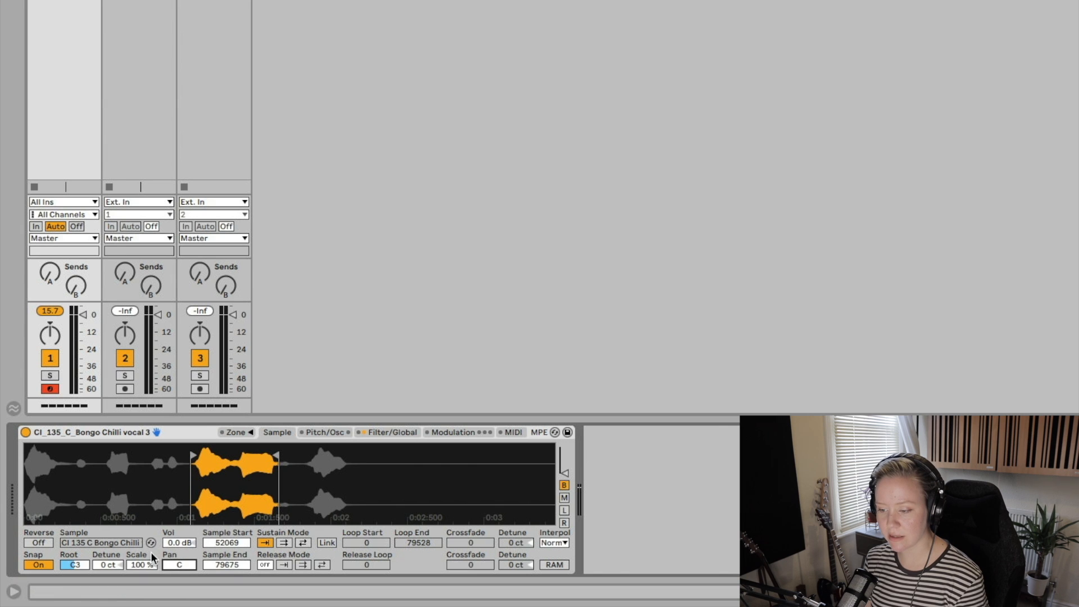
click(321, 433)
click(410, 430)
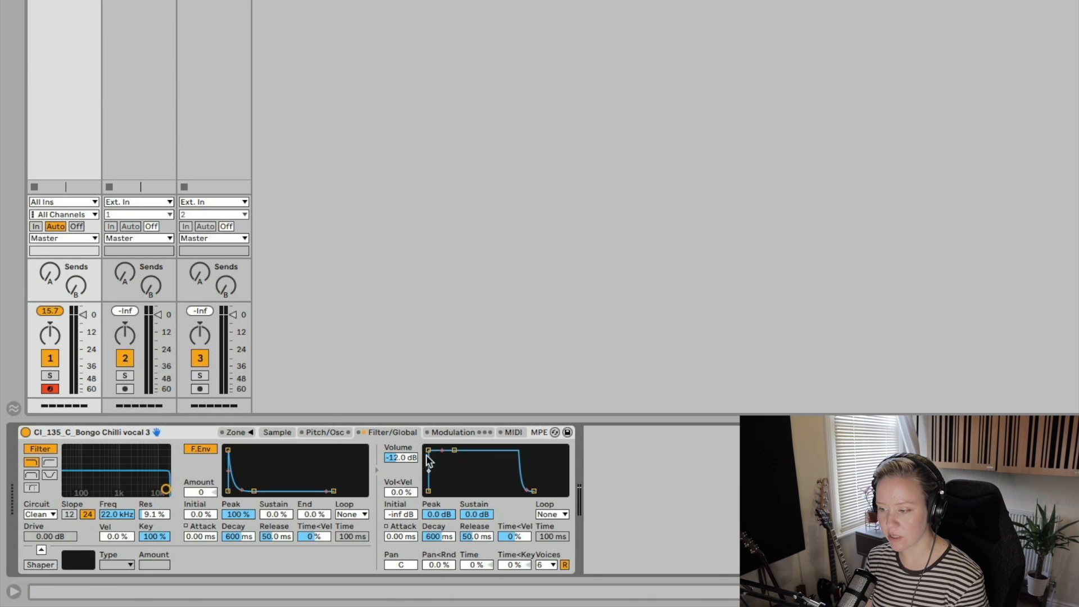
Step: Show the zone editor, then trim the vocal sample to start at 53561 and end at 78480
click(236, 432)
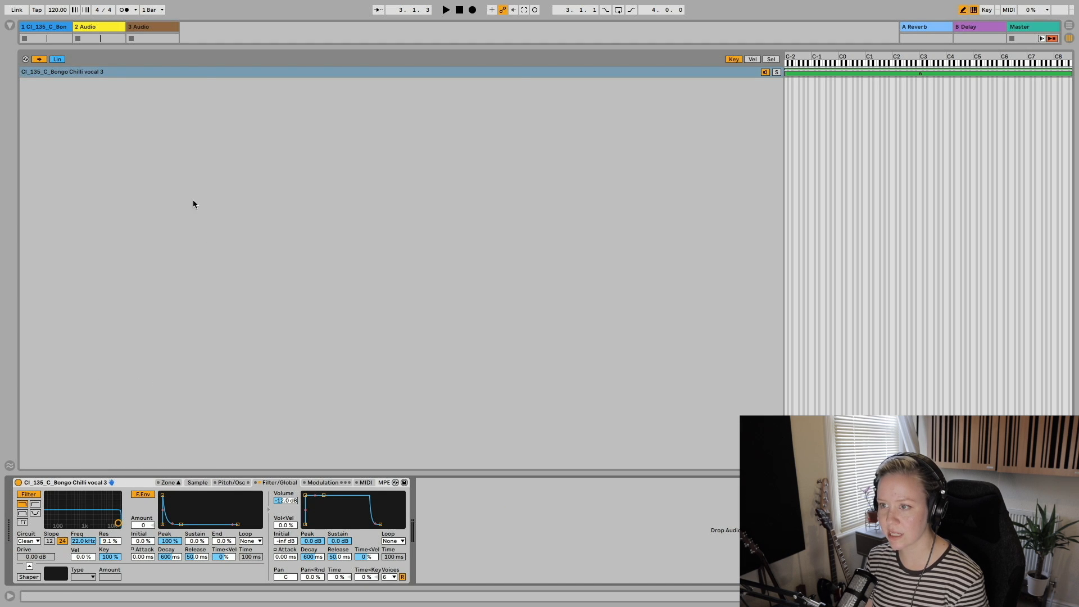
click(197, 482)
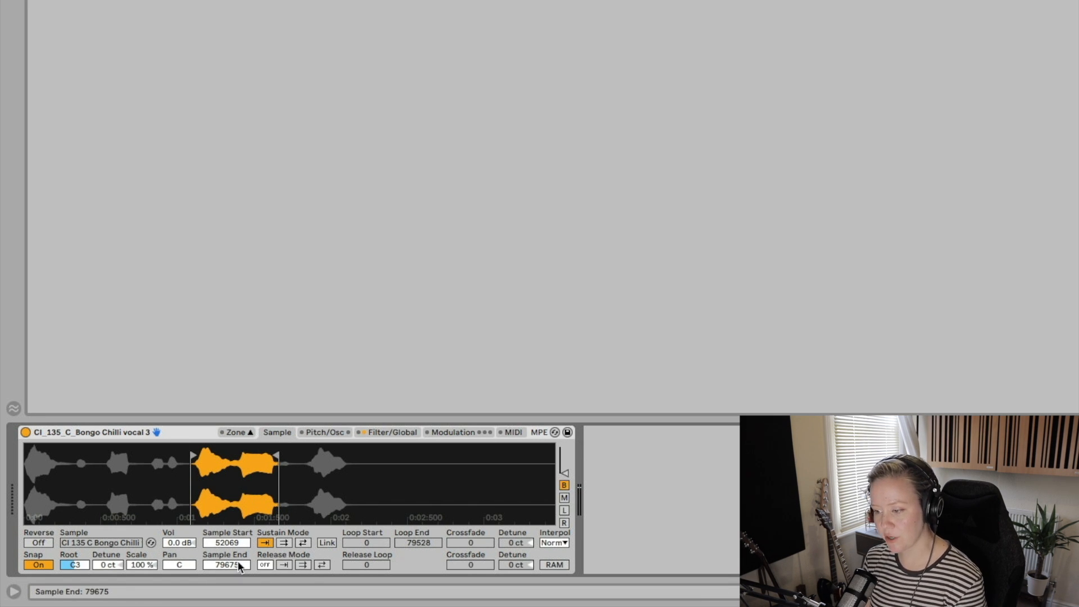
drag(275, 453, 271, 453)
drag(193, 454, 198, 455)
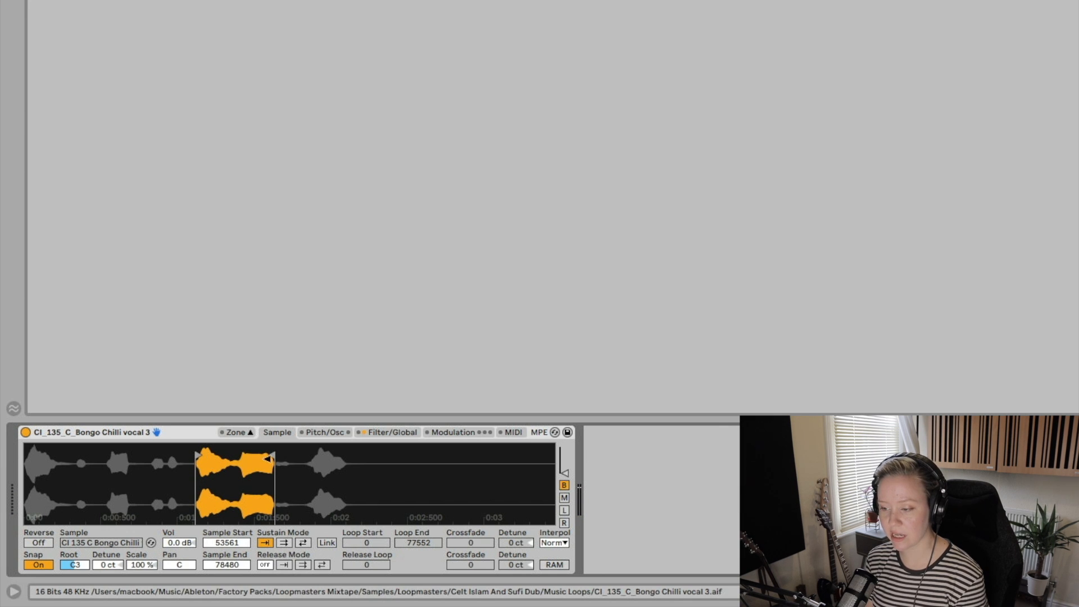
Step: Enable a forward sustain loop running from 52825 to 78480, with the sample start moved back to 25435
click(285, 543)
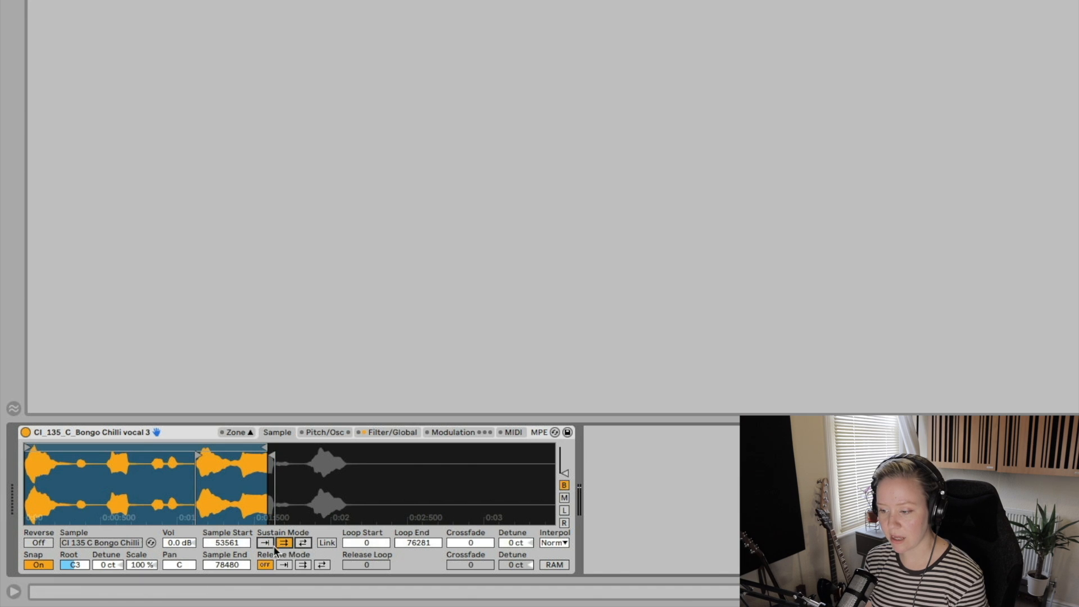
drag(26, 448, 146, 445)
mouse_move(189, 445)
mouse_down()
mouse_move(283, 445)
mouse_move(96, 453)
mouse_move(107, 454)
mouse_up()
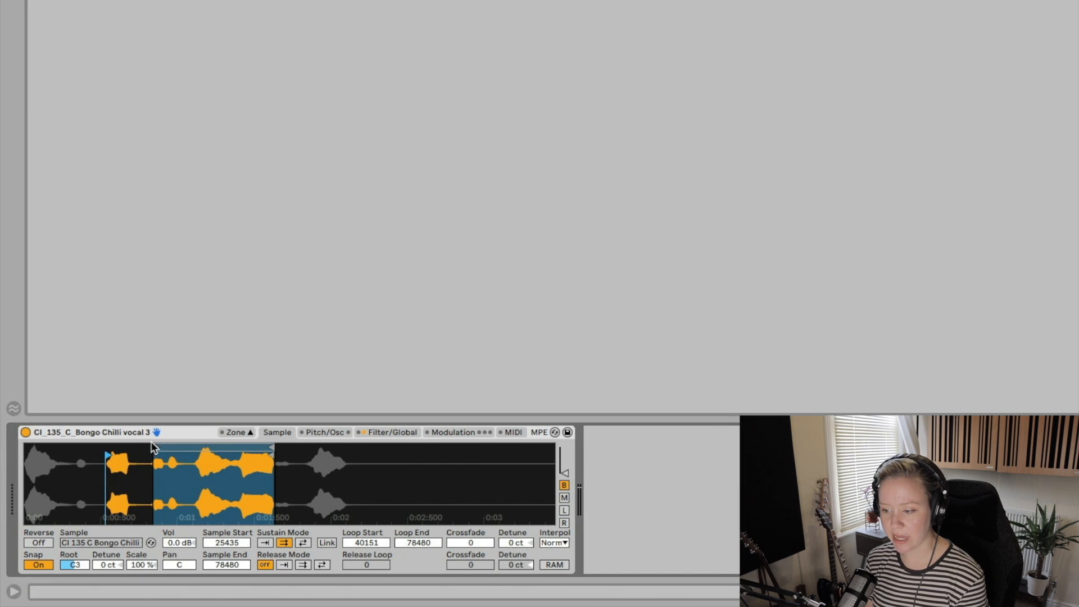
drag(154, 447, 200, 447)
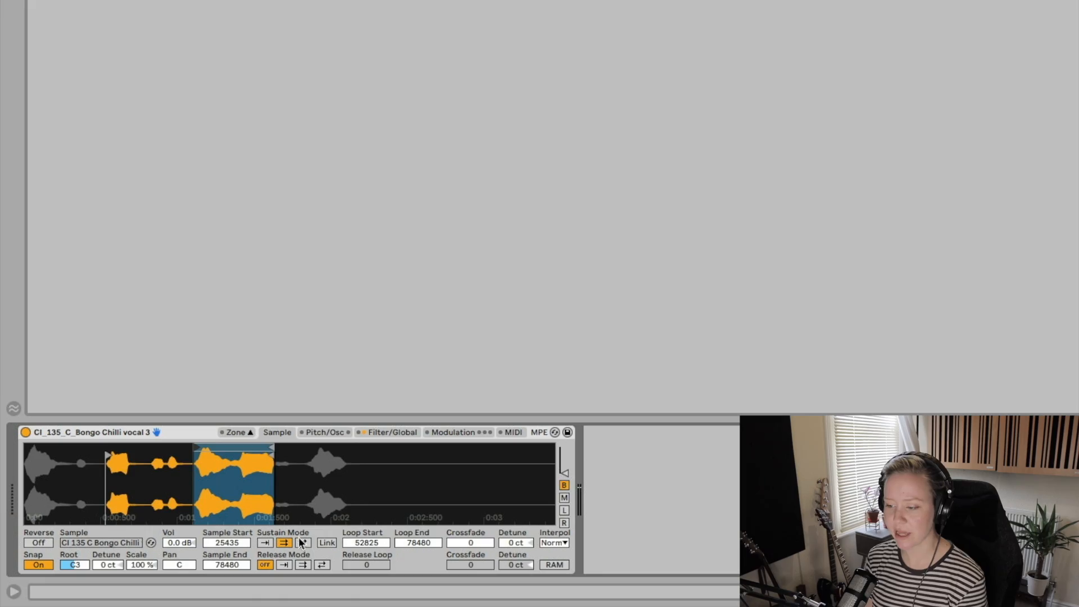
Step: Switch the sustain mode to back-and-forth looping and try linking the sample start to the loop start, leaving Link off
click(303, 543)
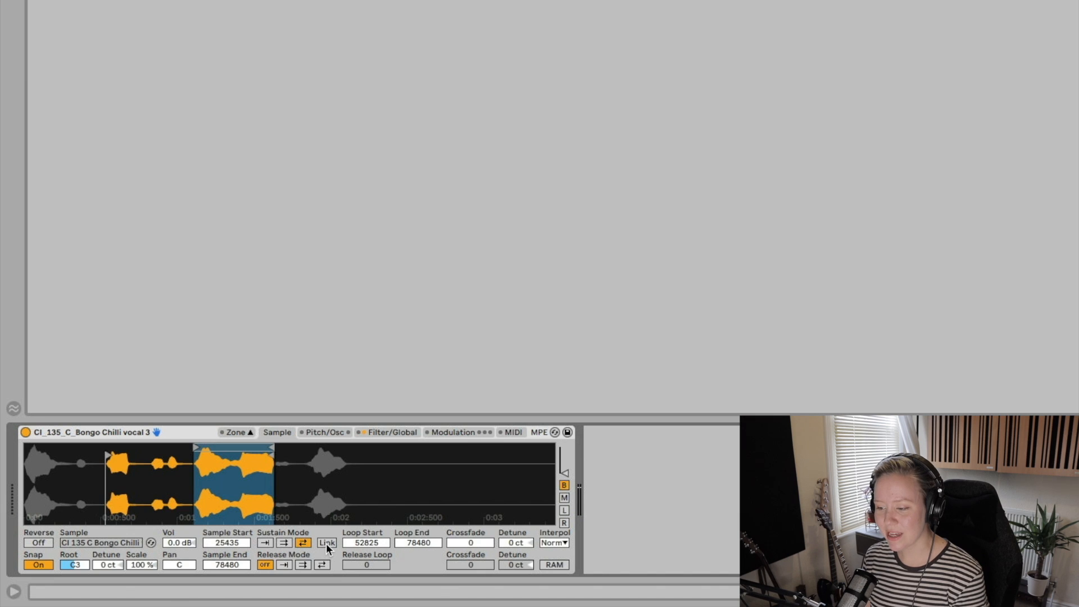
click(326, 543)
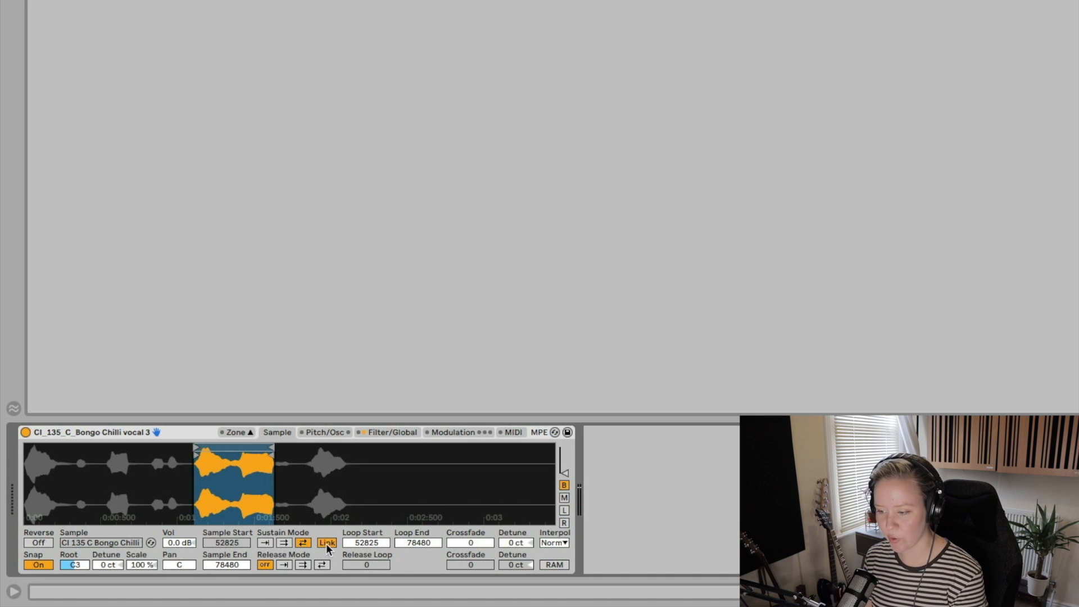
click(325, 543)
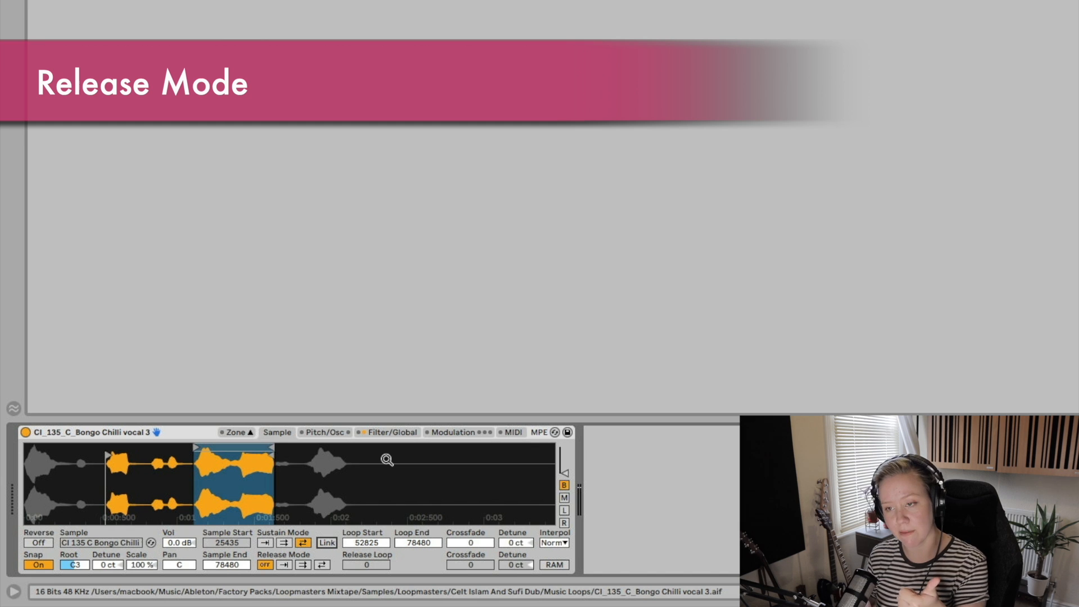
Step: Lengthen the volume envelope's release to about 481 ms and return to the sample settings
click(399, 433)
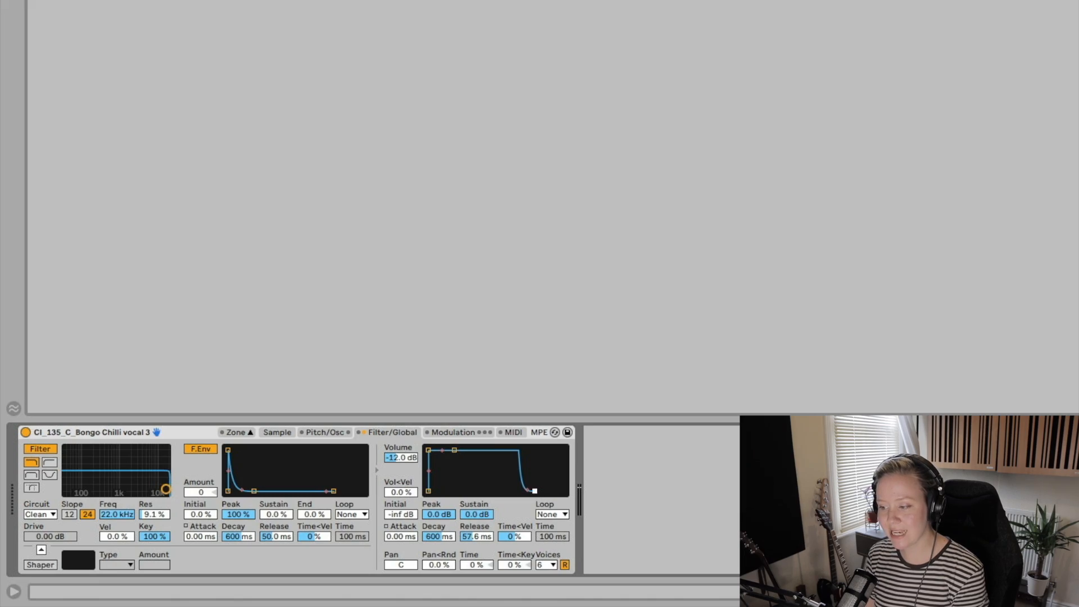
drag(534, 491, 545, 491)
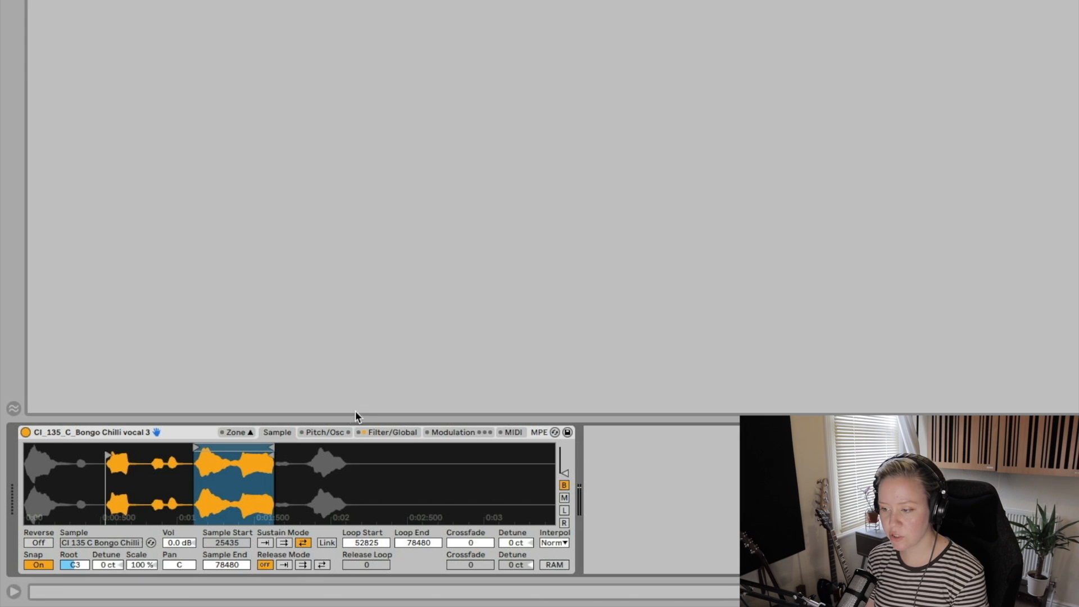
click(390, 431)
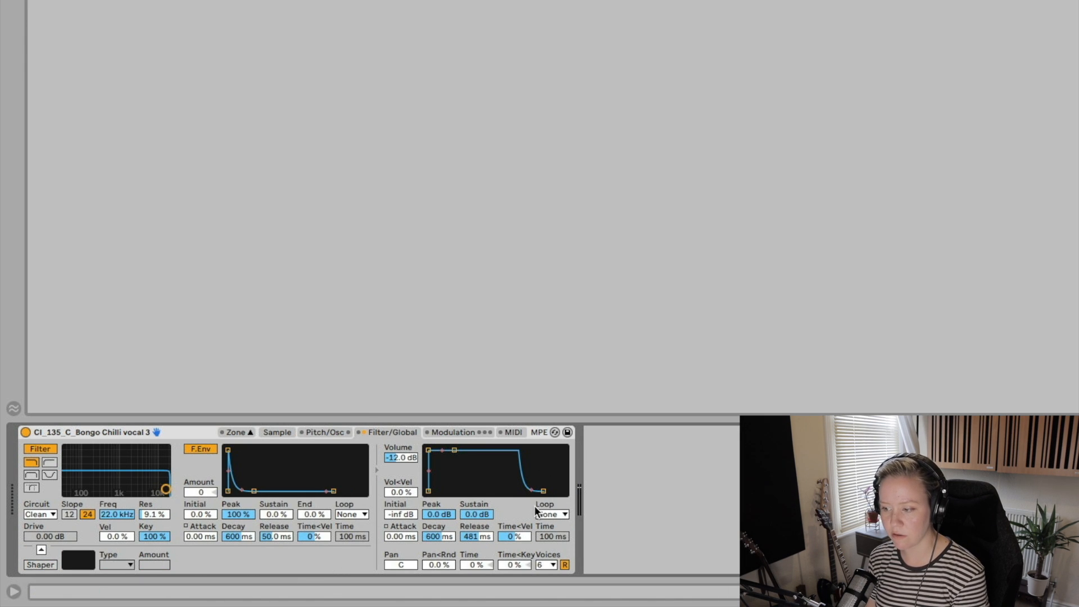
click(278, 432)
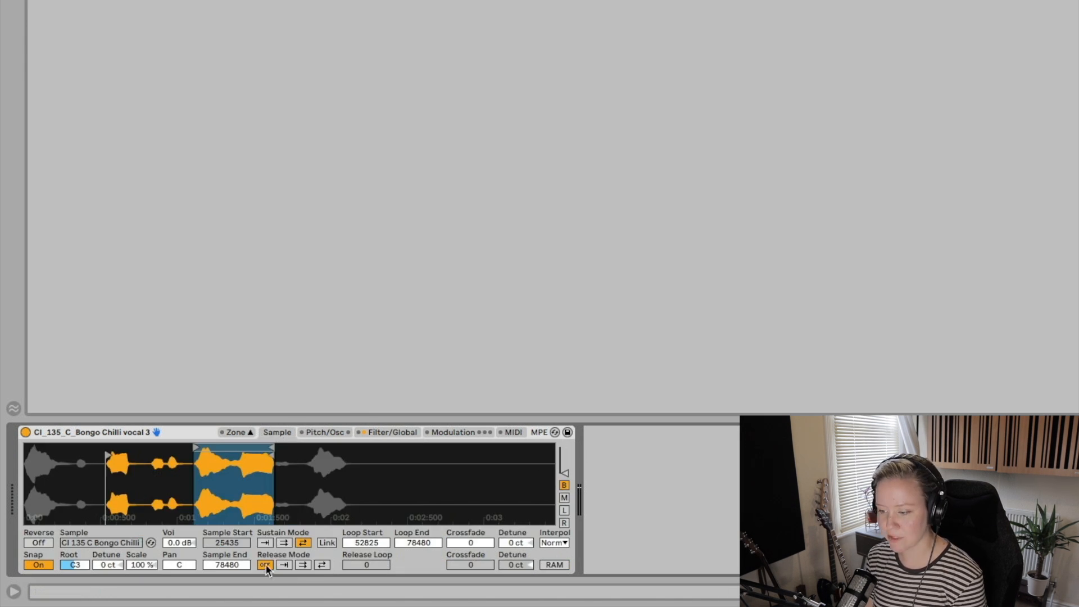
Step: Turn on the release mode that plays through to the sample end and lengthen the volume envelope's release to about 7.18 s
click(284, 565)
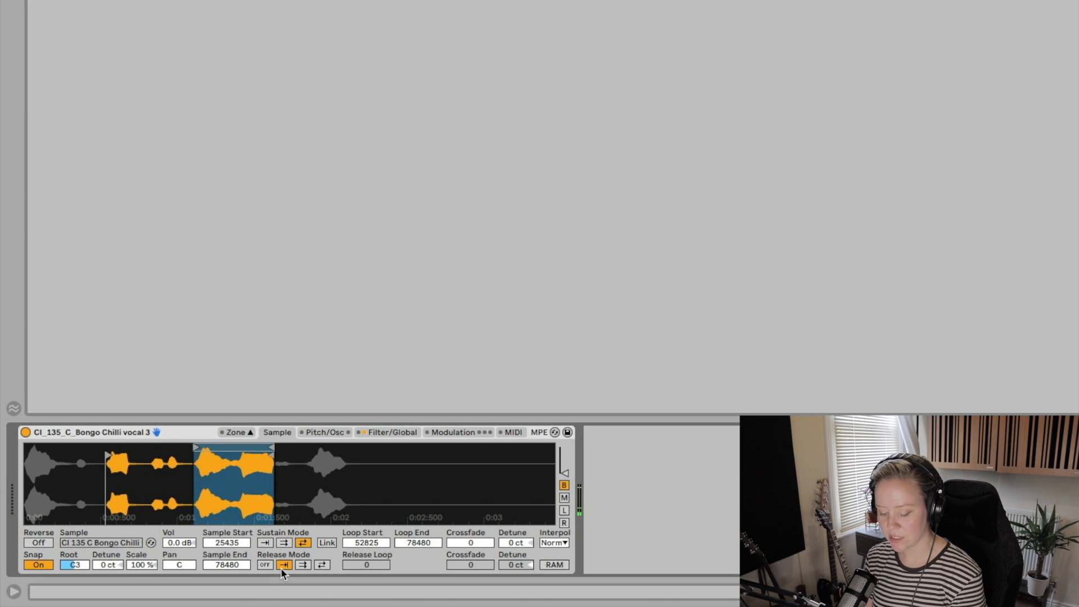
click(376, 434)
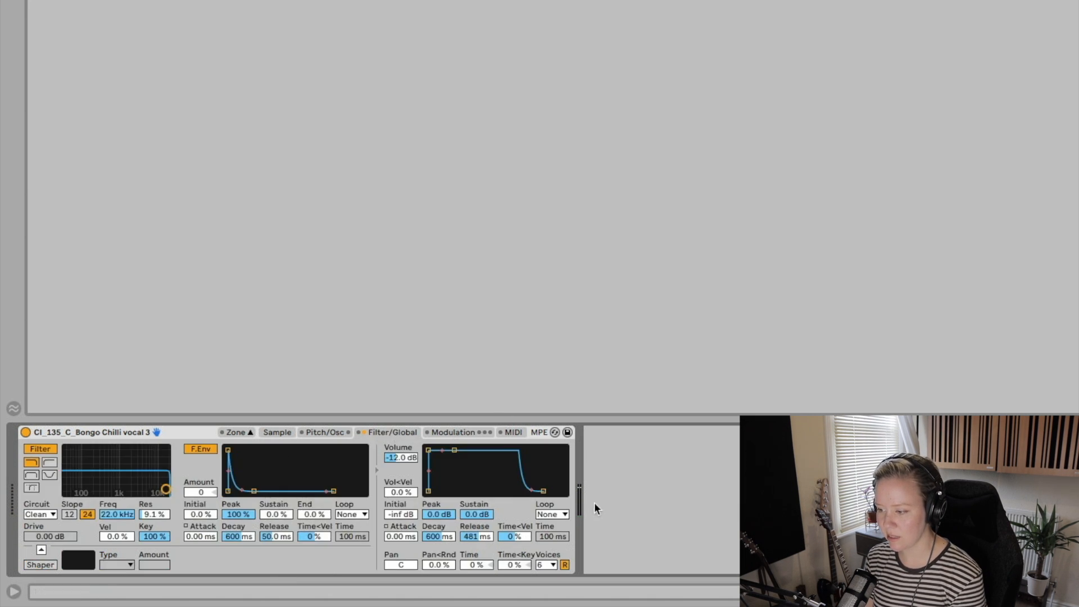
drag(543, 491, 552, 491)
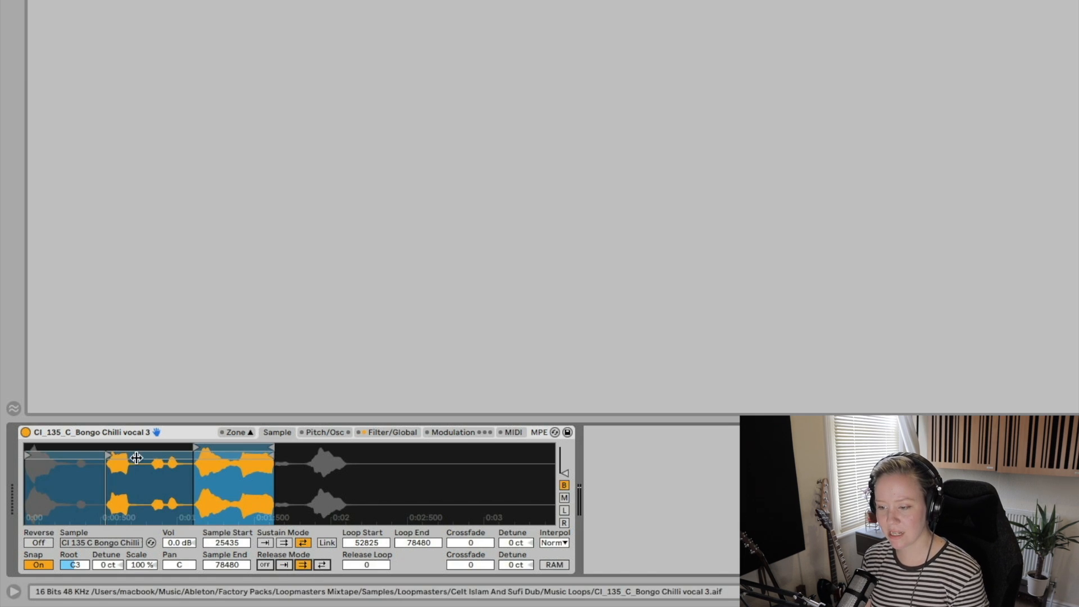
Step: Set the forward release loop to start at 86539 and the sample end to 102338, around the last vocal hit
drag(135, 453, 415, 459)
drag(546, 457, 349, 477)
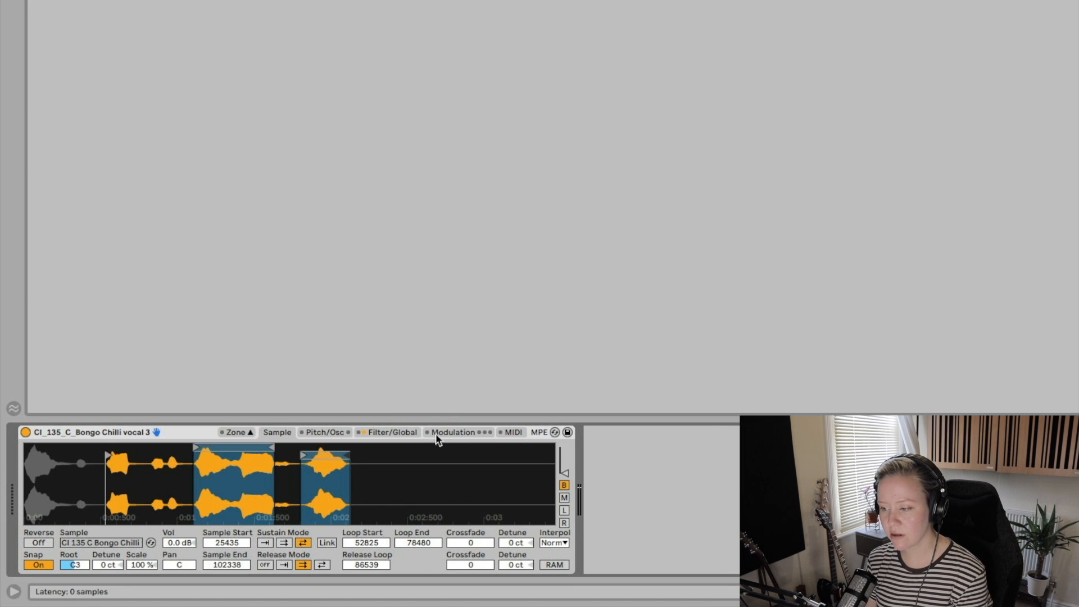
Step: Check the volume envelope's release, then try back-and-forth release looping and return to forward looping
click(397, 433)
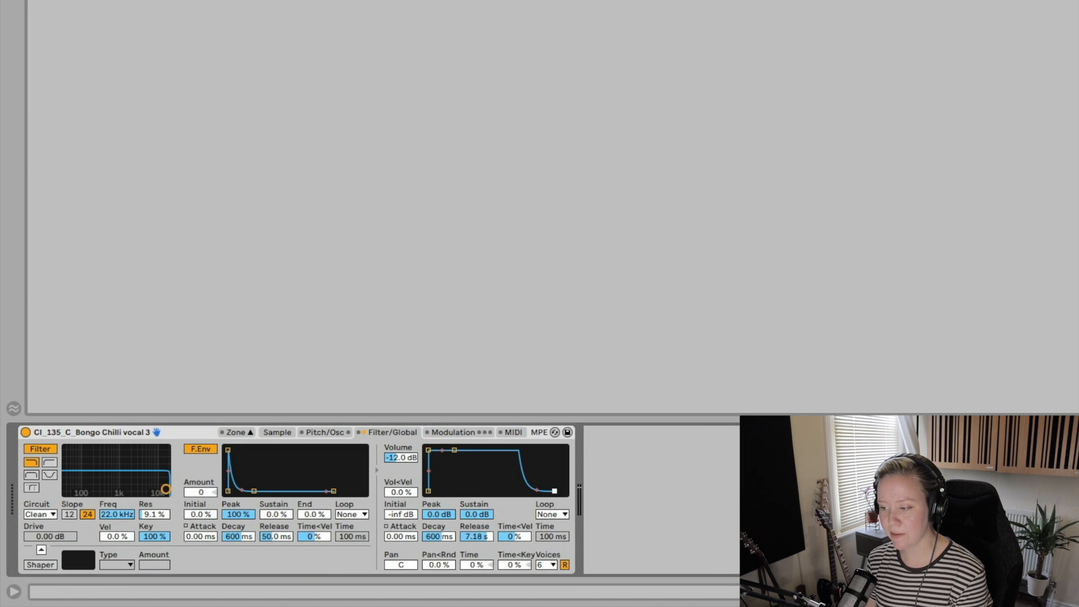
click(289, 431)
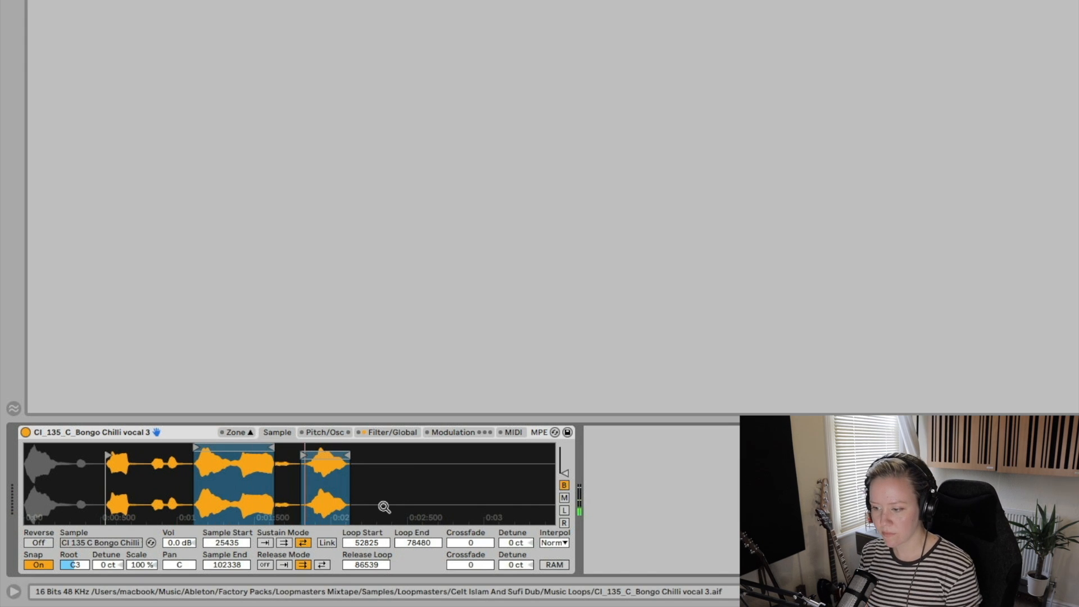
click(322, 565)
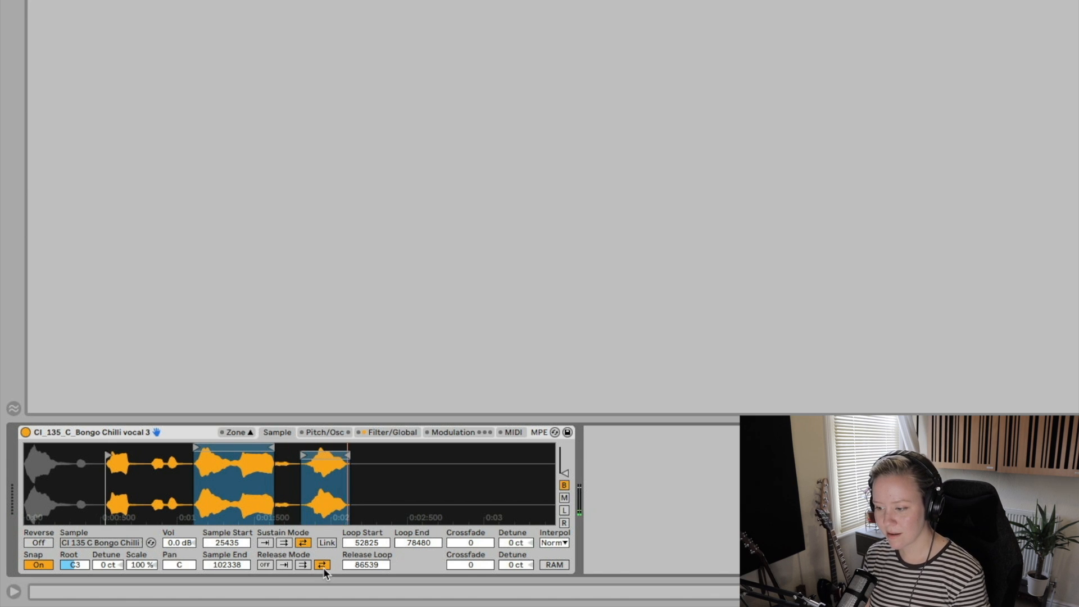
click(304, 565)
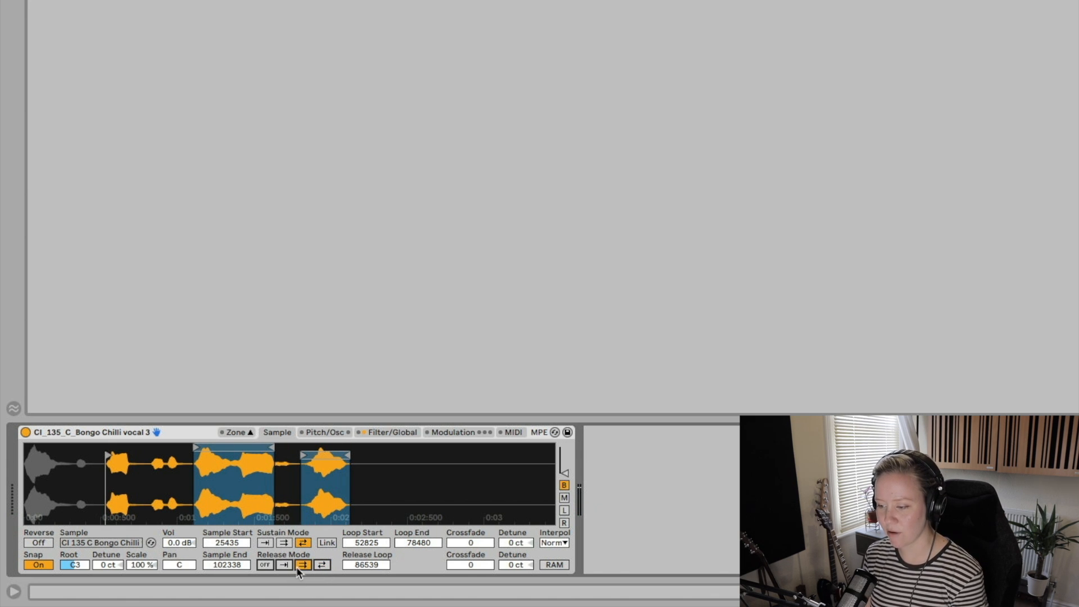
Step: Try the sustain loop start at 18646, restore it to 52825, and extend the loop end to 79675
drag(373, 542, 373, 588)
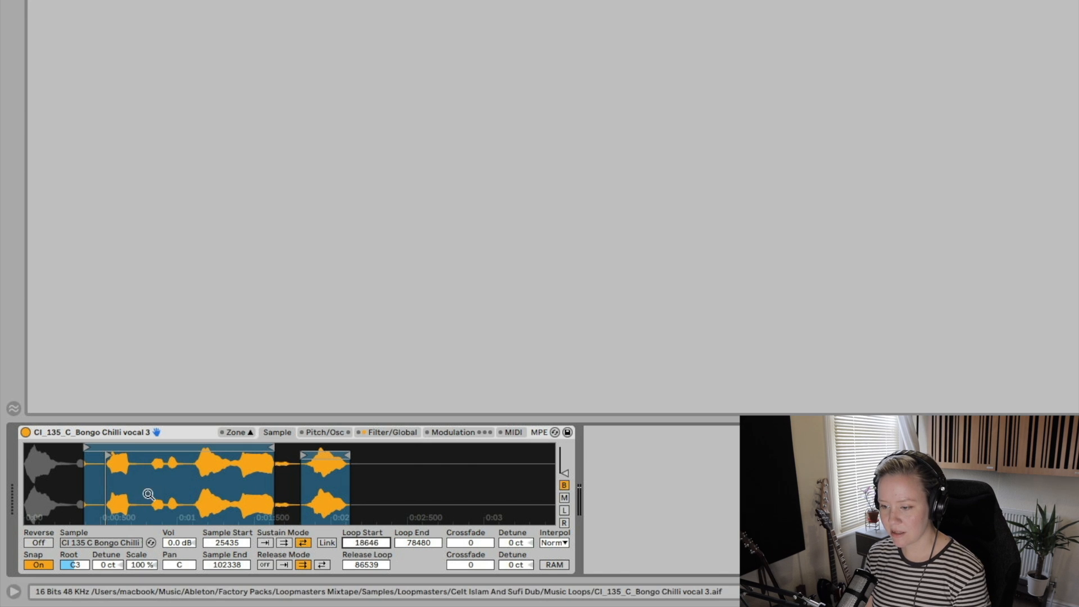
drag(87, 447, 194, 448)
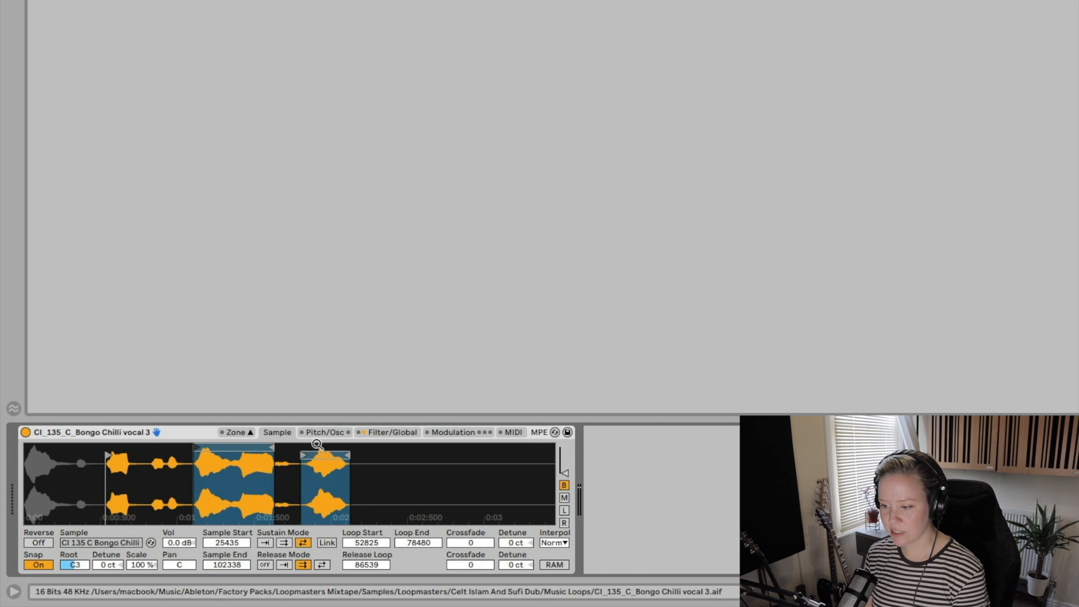
drag(273, 448, 278, 448)
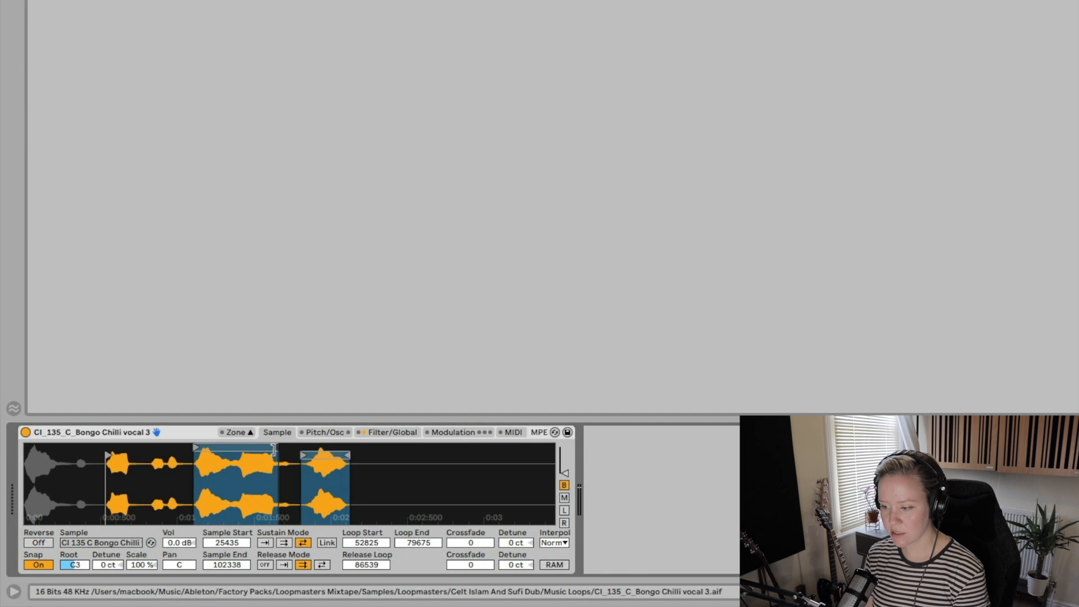
Step: Try the release loop start at 40151 and settle on 87381, then try the sample end at 97160 and restore 102338
mouse_move(367, 564)
mouse_down()
mouse_move(366, 590)
mouse_move(363, 579)
mouse_up()
click(157, 451)
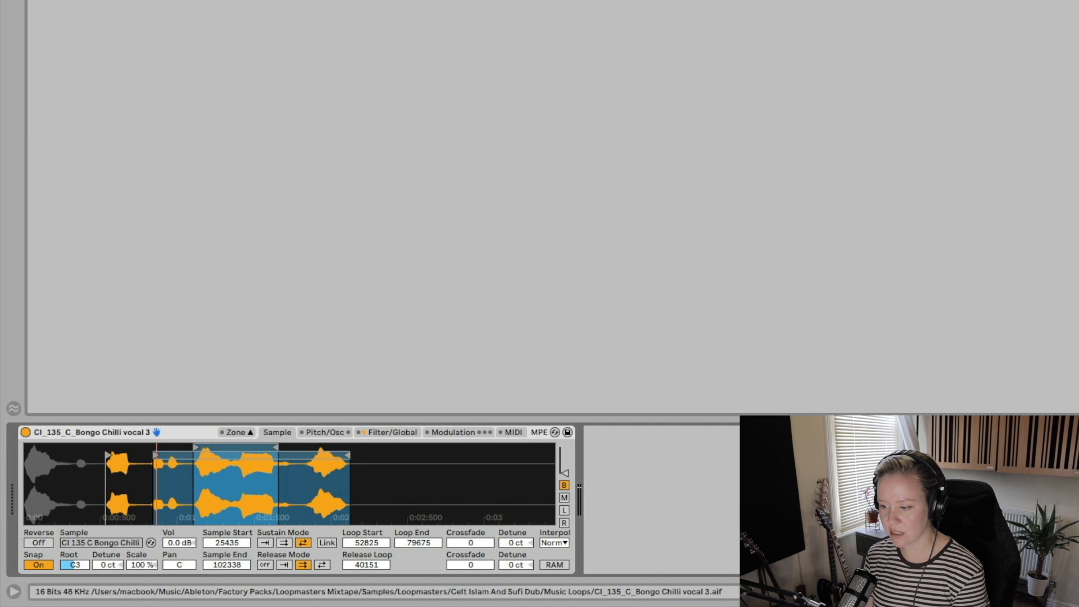
mouse_move(157, 458)
mouse_down()
mouse_move(320, 459)
mouse_move(310, 460)
mouse_up()
drag(226, 565, 226, 573)
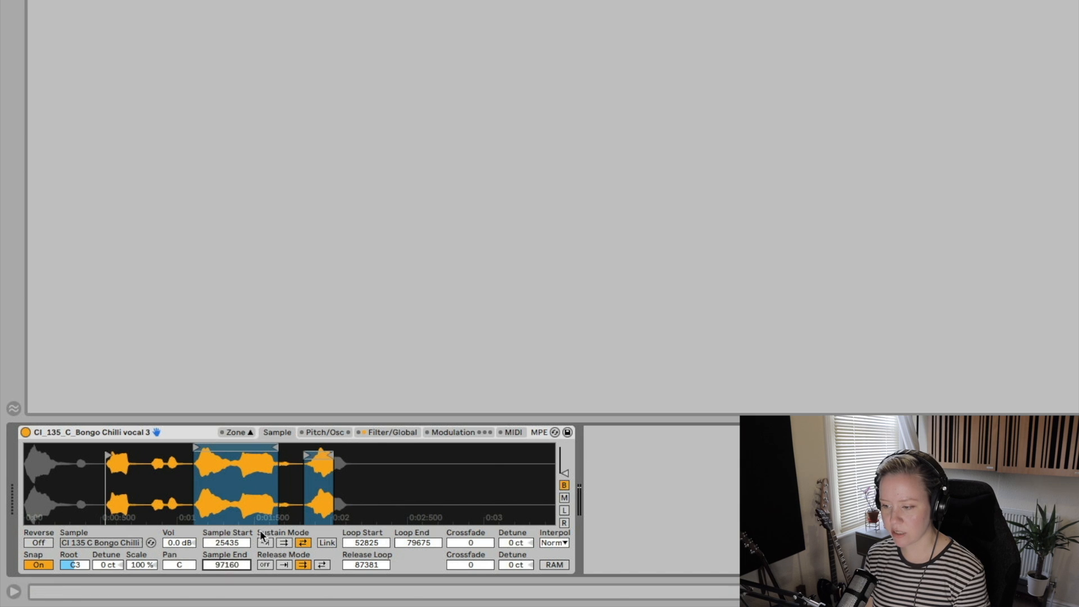
drag(333, 453, 350, 452)
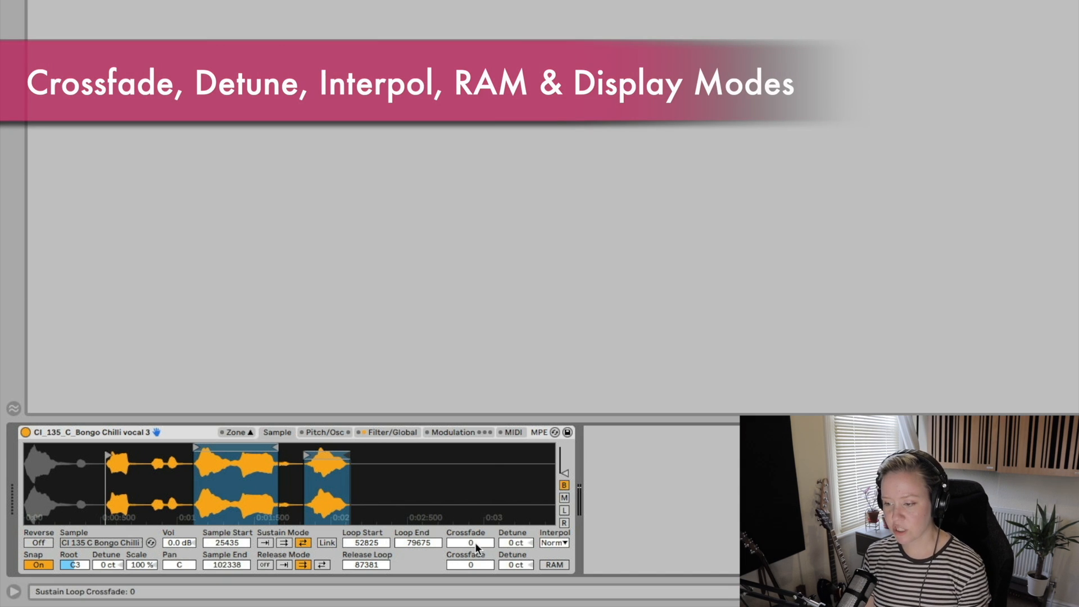
Step: Try the sustain loop crossfade at 26849 and 19689, and the release loop crossfade at 7884 before returning it to 0
drag(477, 547, 457, 534)
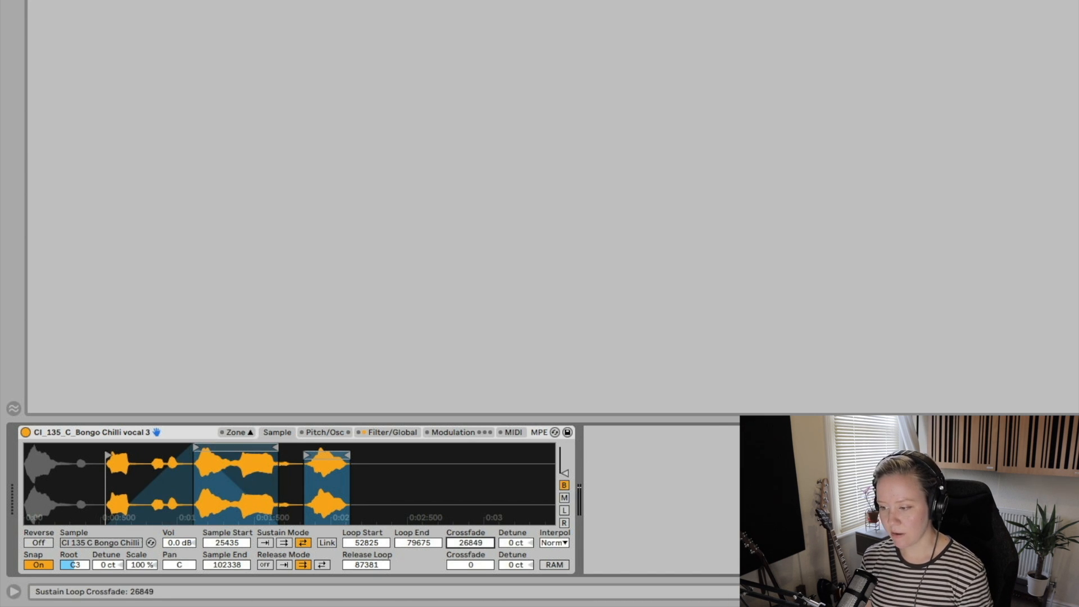
drag(477, 542, 468, 565)
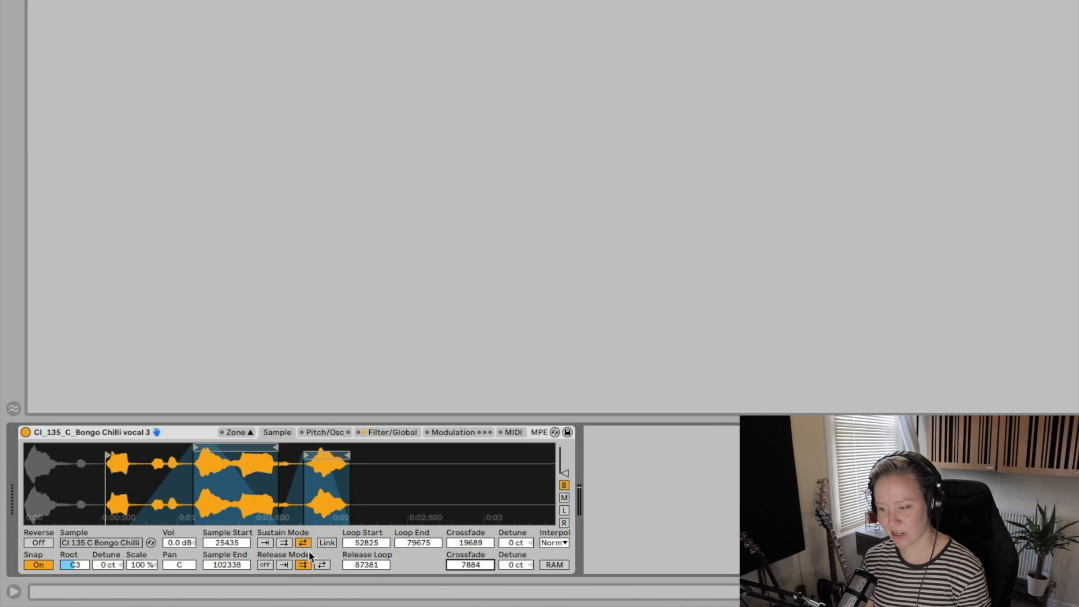
drag(481, 567, 480, 556)
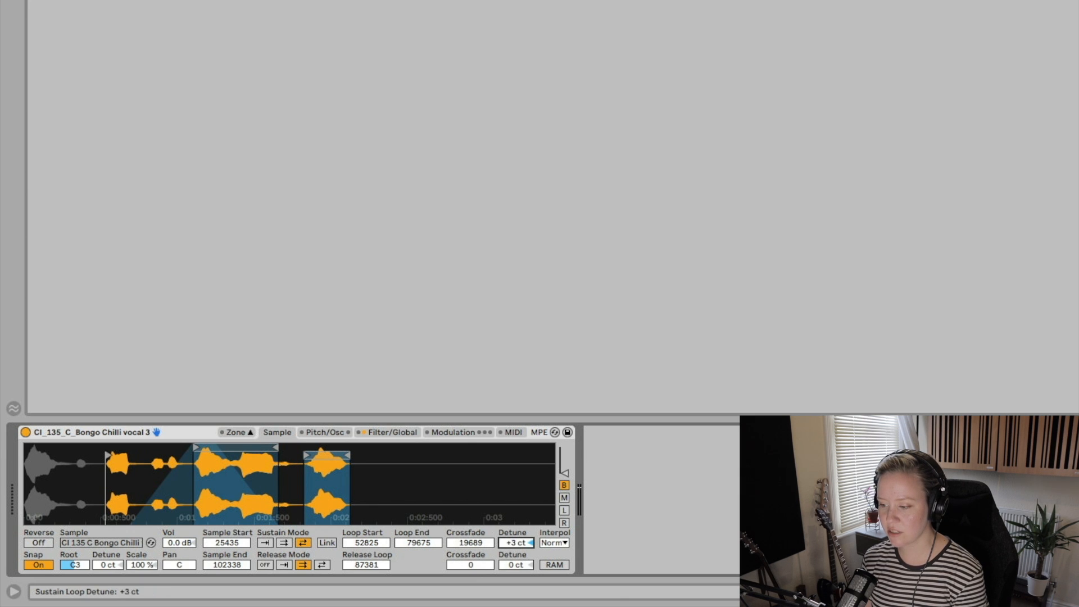
Step: Audition the sustain loop detuned up to +274 ct and the release loop down to -326 ct, then reset both to 0 ct
drag(522, 564, 522, 583)
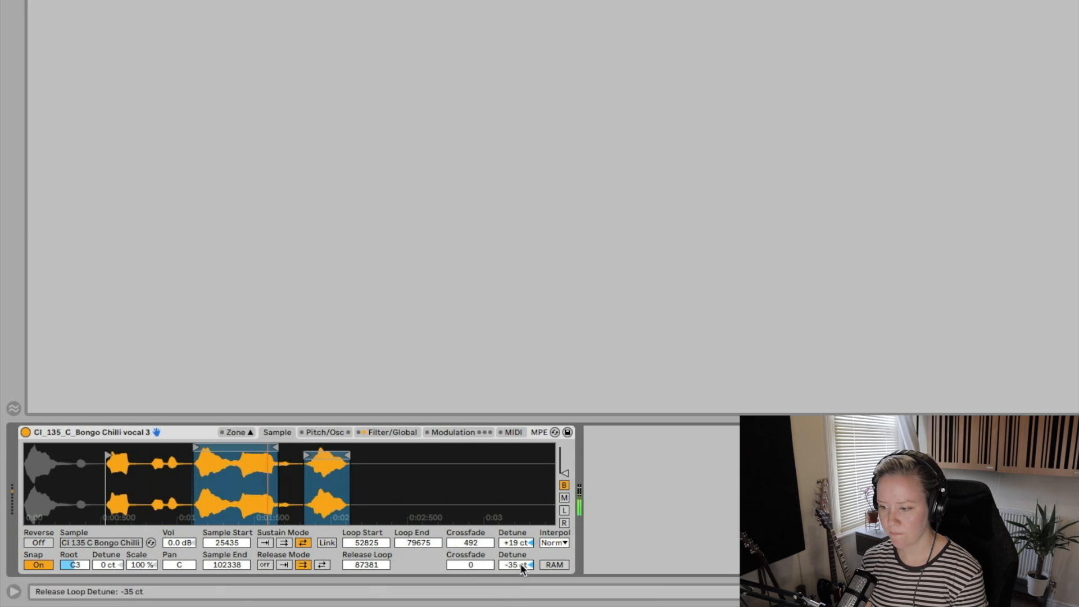
click(515, 542)
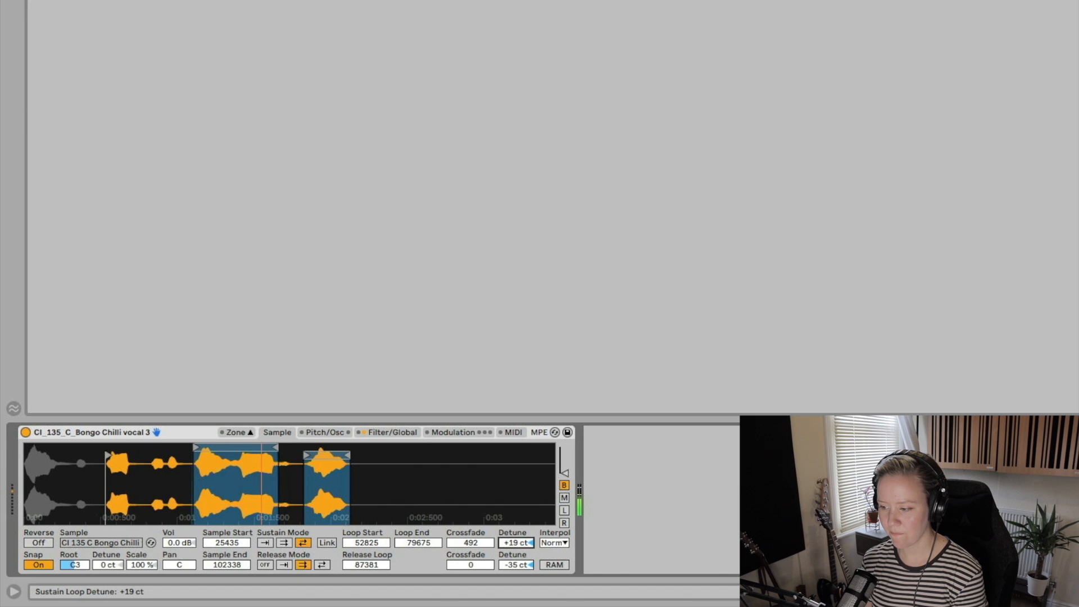
drag(516, 542, 516, 512)
drag(518, 565, 515, 587)
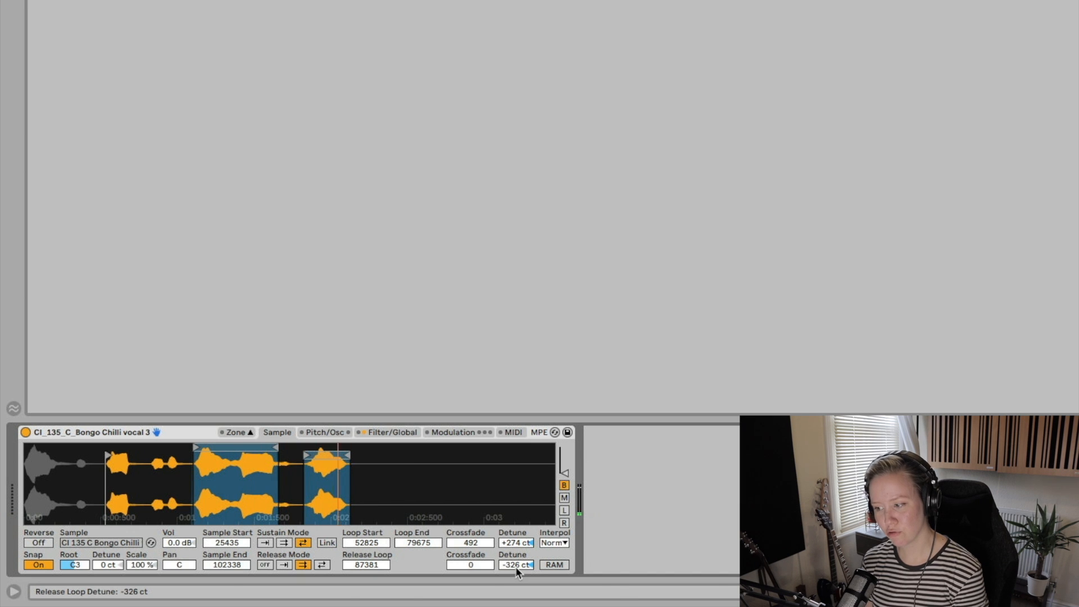
click(460, 431)
click(392, 430)
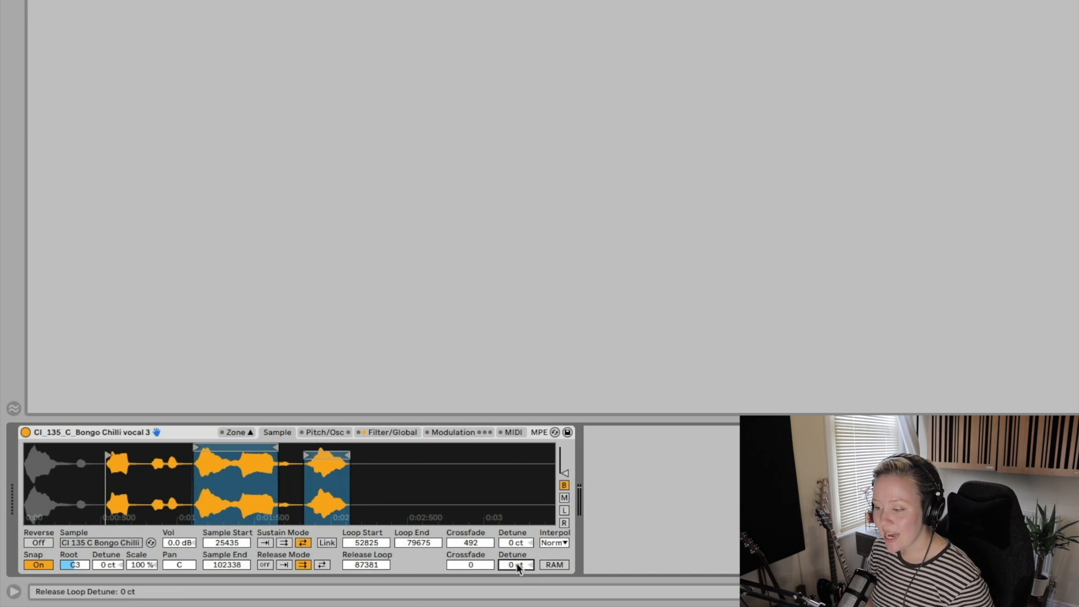
Step: Detune the sustain loop to +397 ct and compare Best Interpolation with No Interpolation
click(558, 543)
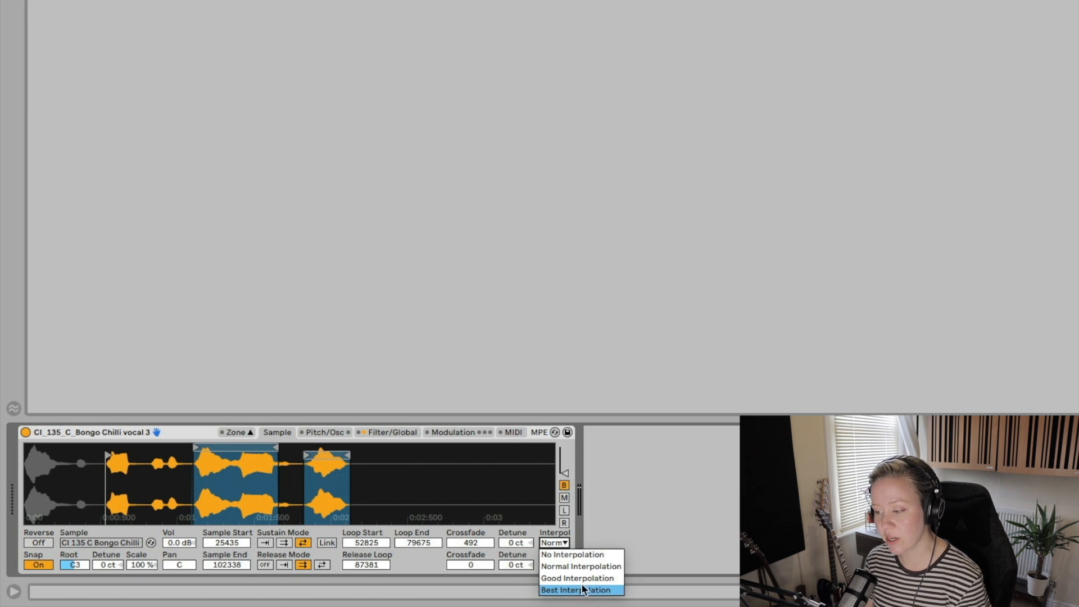
click(582, 589)
drag(514, 543, 515, 520)
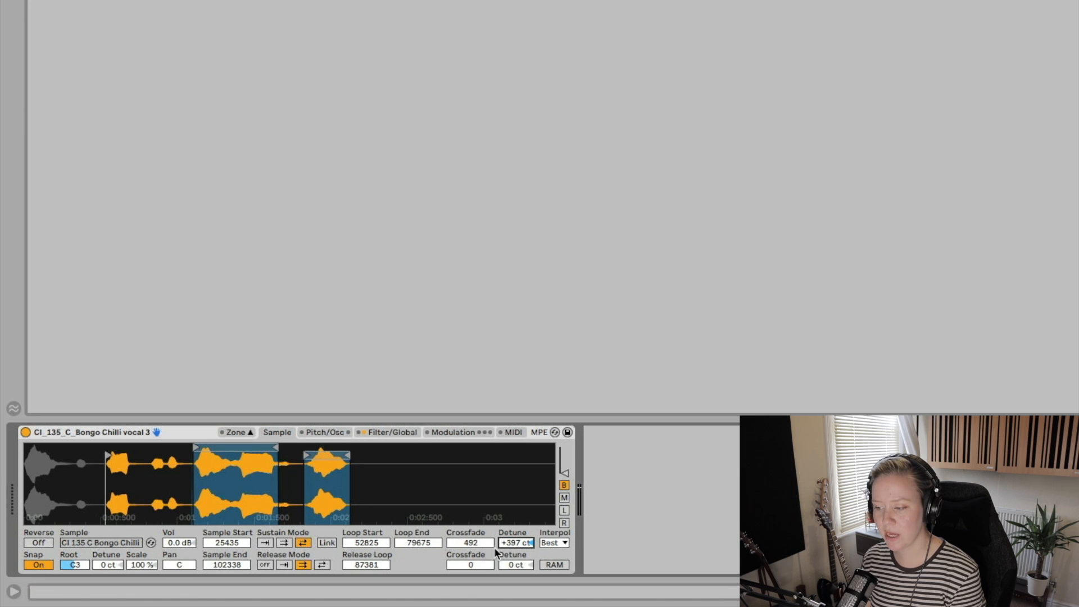
click(558, 543)
click(562, 590)
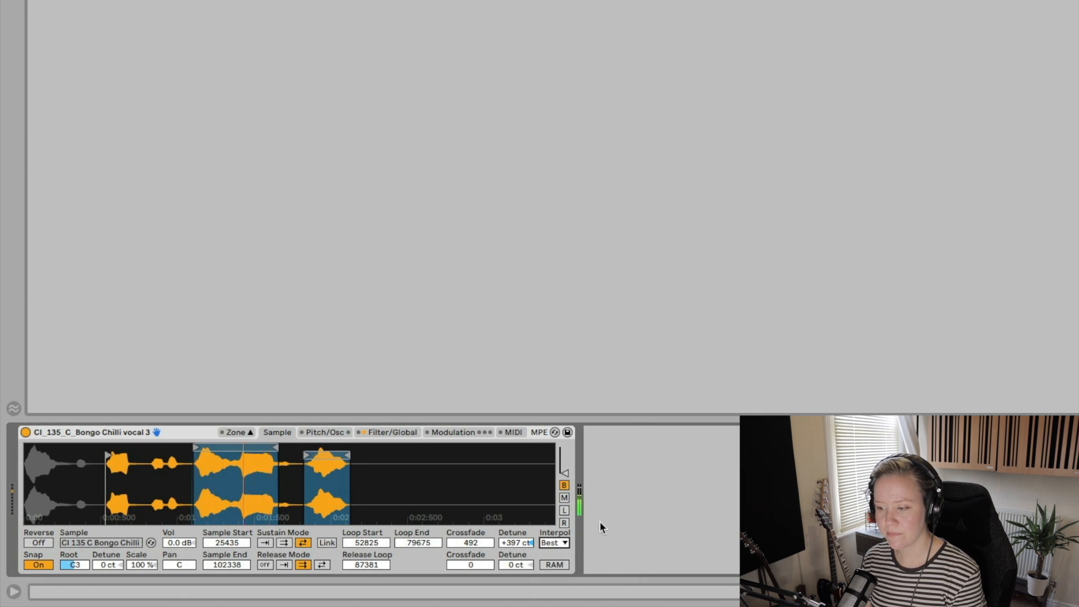
click(559, 566)
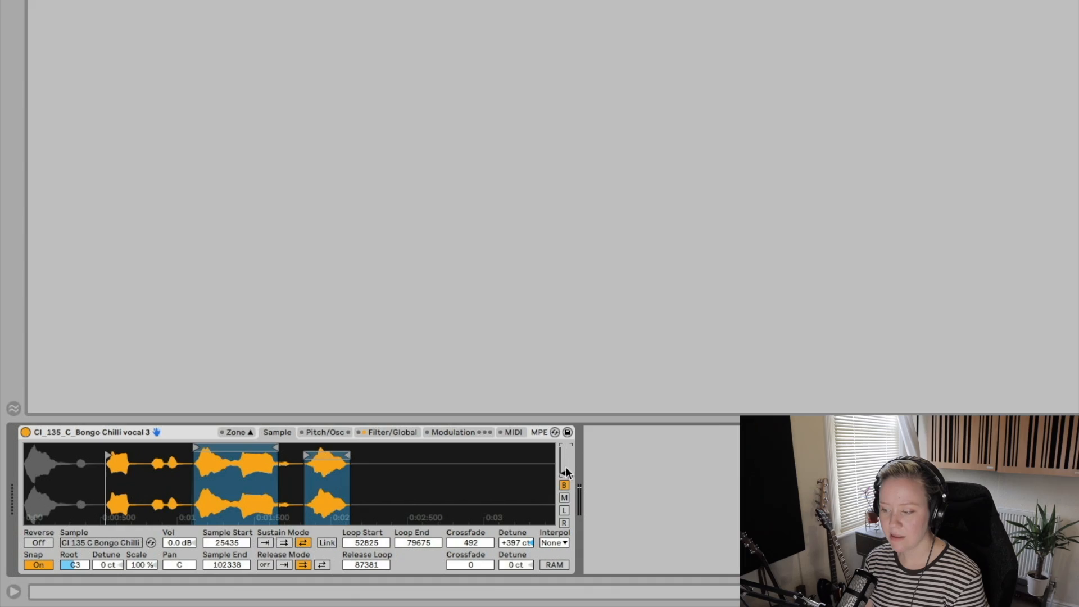
Step: Examine the waveform's vertical scaling, the detail around the sustain loop end, and the mono channel display
mouse_move(564, 473)
mouse_down()
mouse_move(565, 457)
mouse_move(564, 472)
mouse_up()
drag(271, 456, 272, 468)
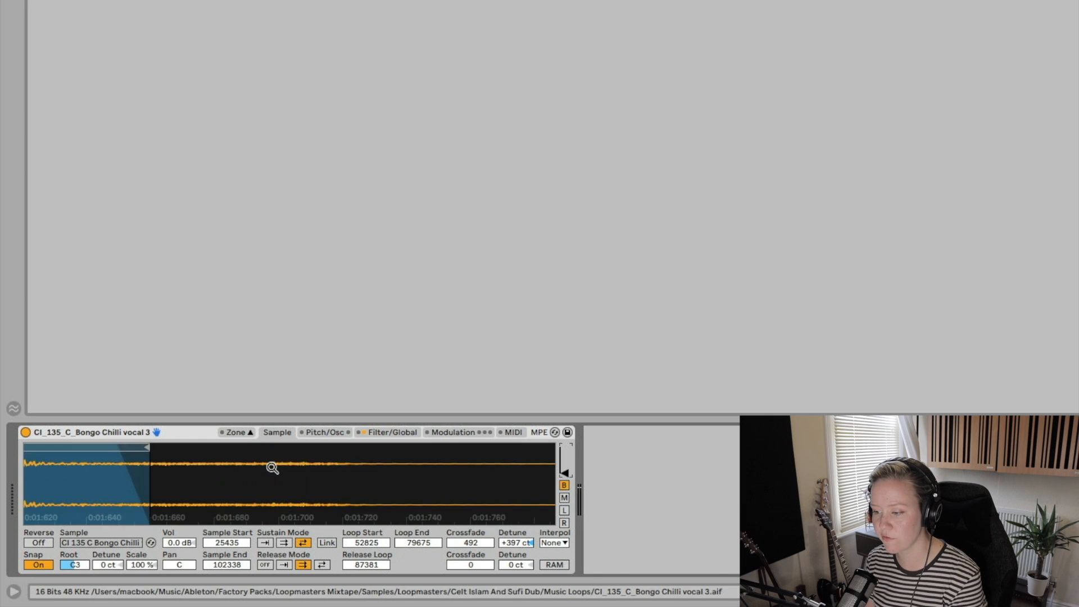
drag(272, 469, 265, 502)
drag(567, 470, 529, 473)
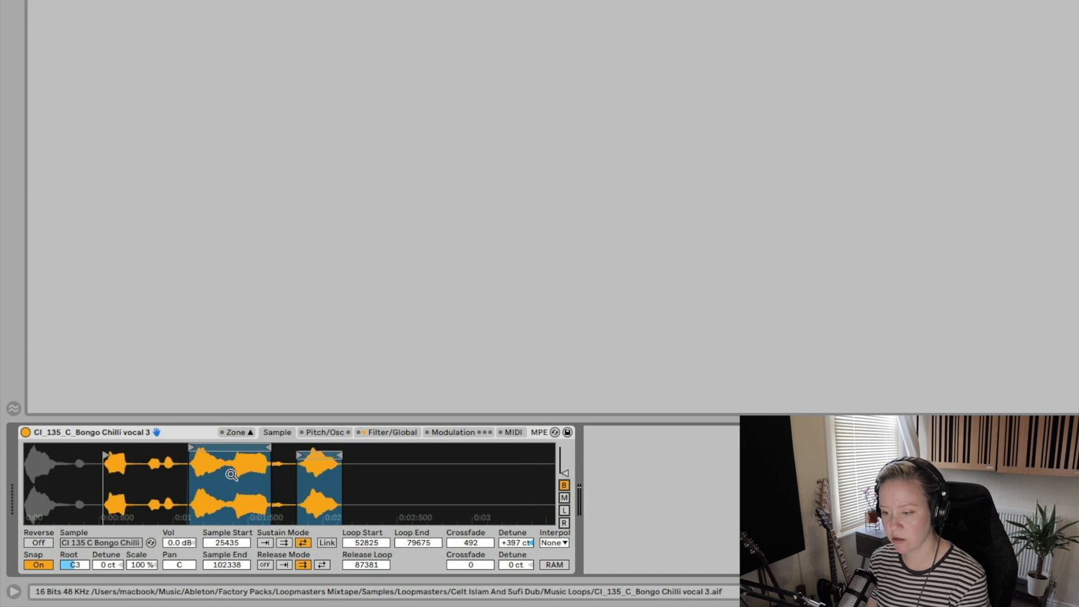
click(566, 501)
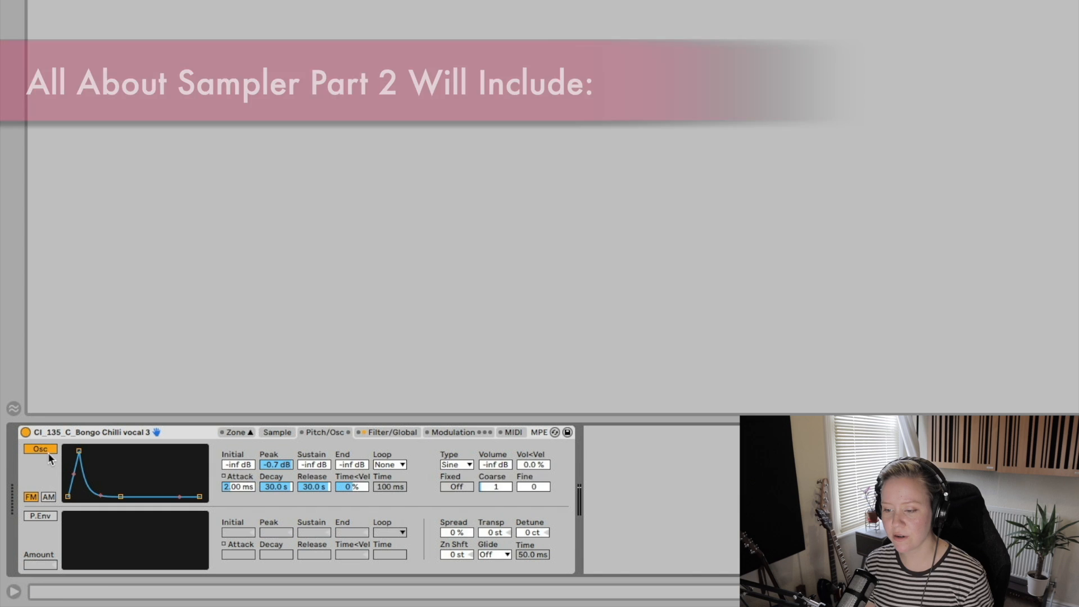
Step: Switch off the pitch section's modulation oscillator and look through the filter, global, modulation and MIDI settings
click(48, 452)
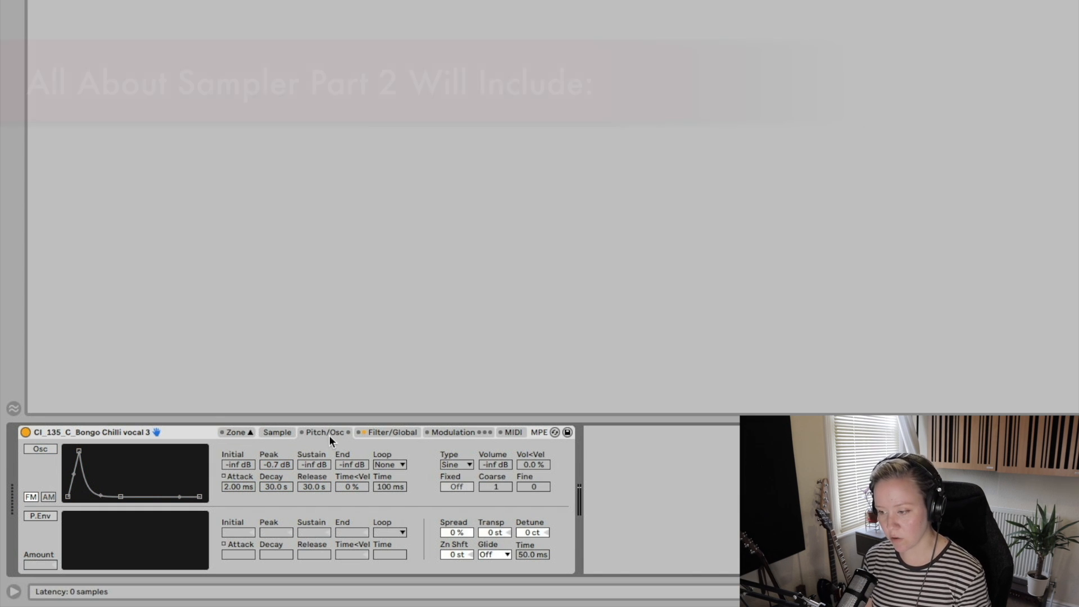
click(402, 433)
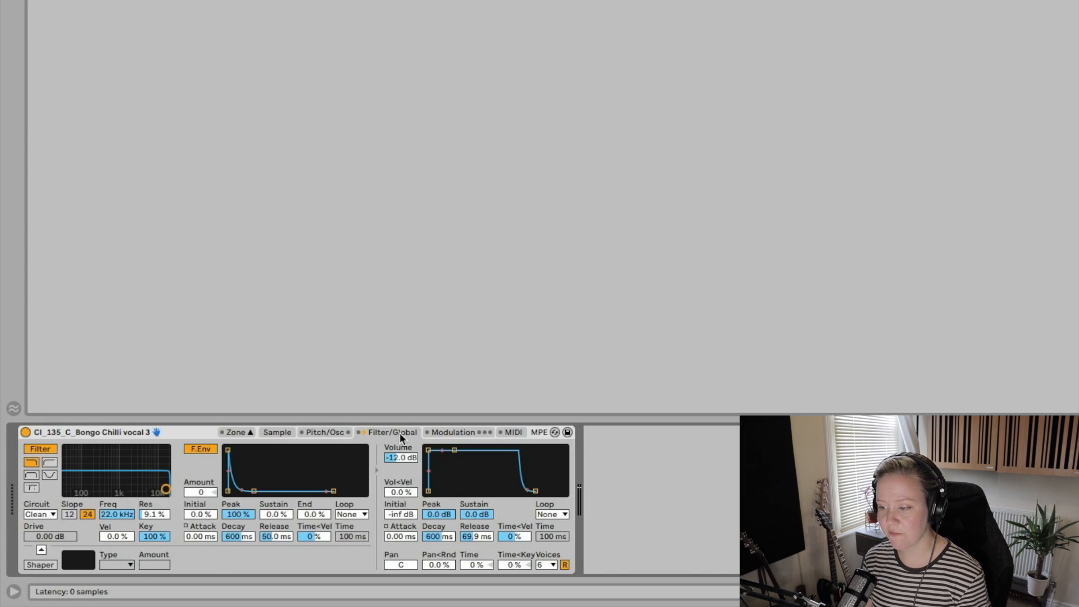
click(470, 432)
click(512, 433)
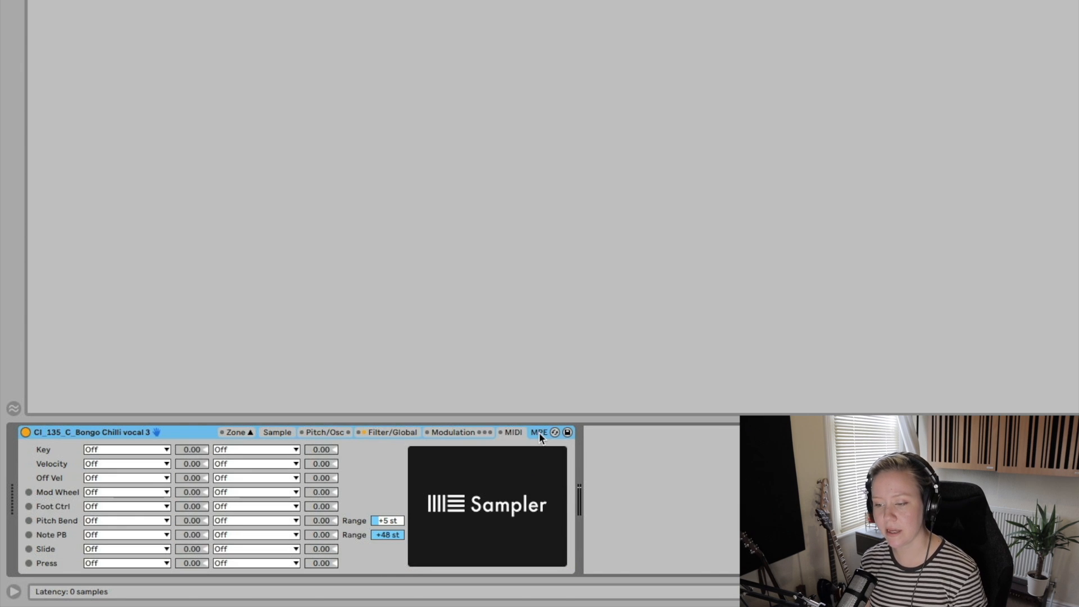